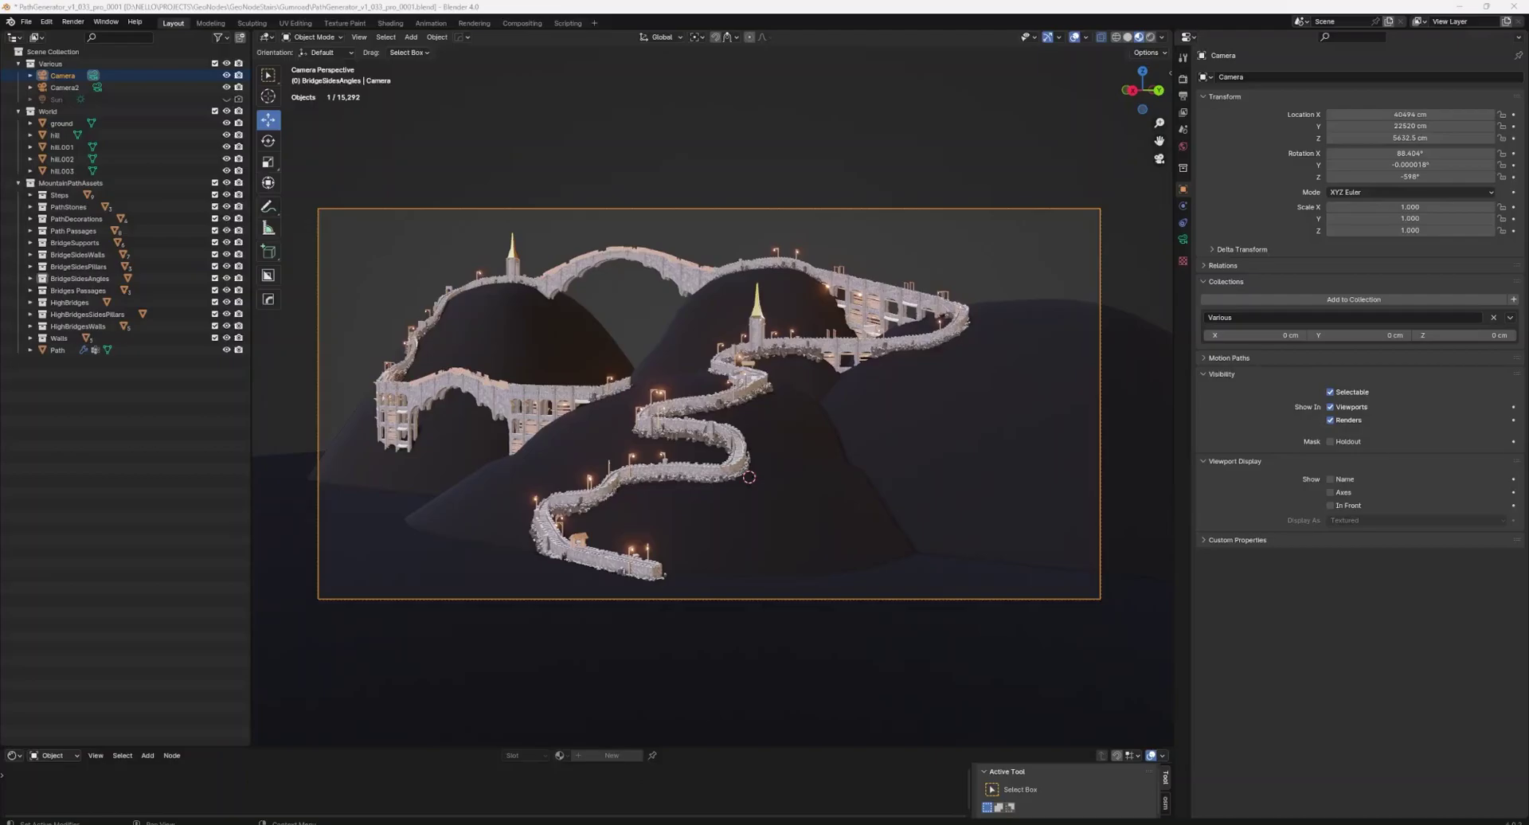
# Switch to the second camera and back, then select the Path object.
pyautogui.click(96, 86)
pyautogui.click(93, 75)
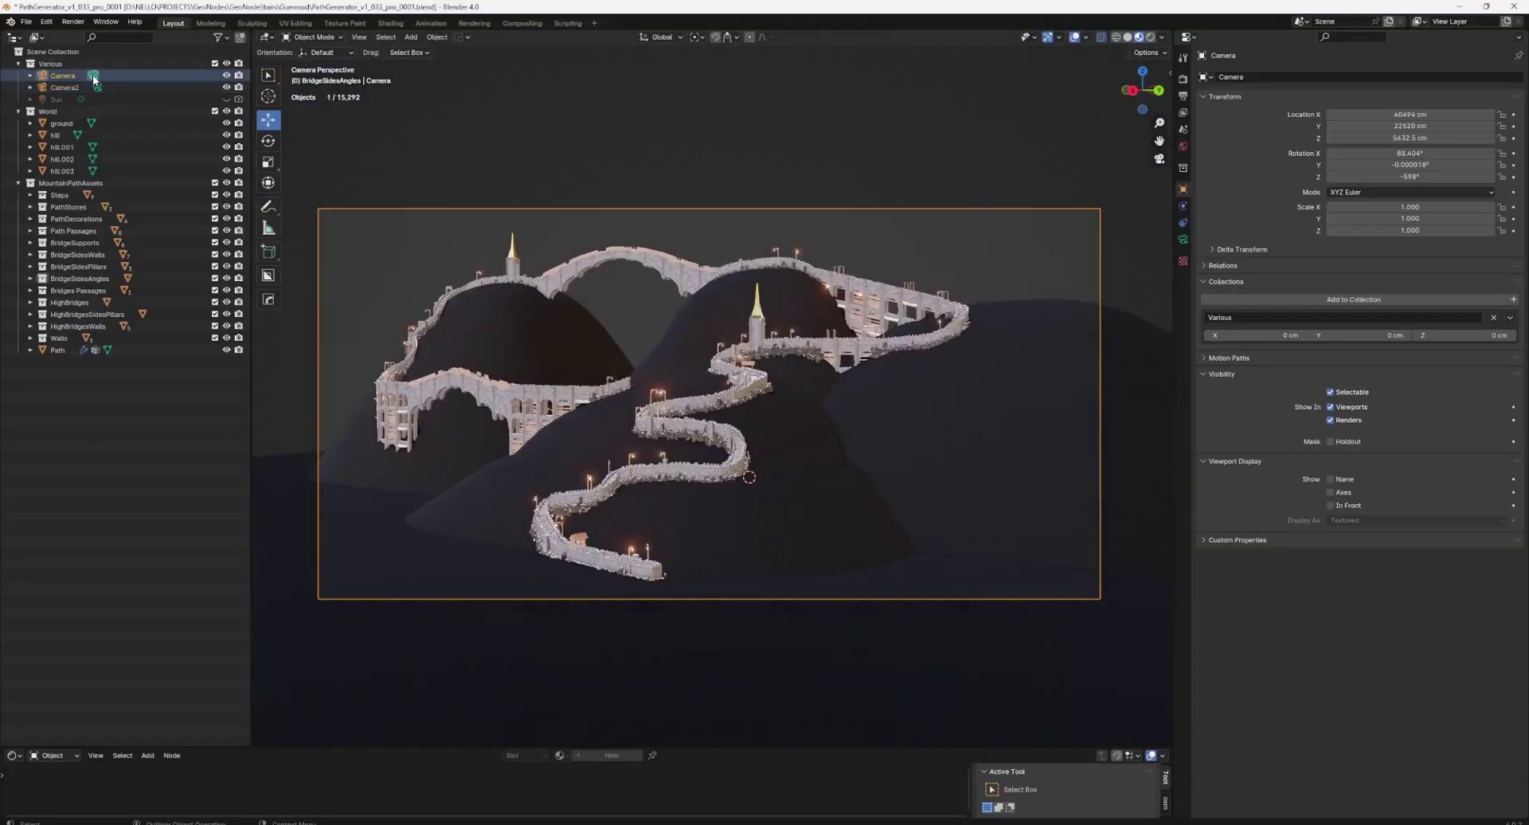
pyautogui.click(723, 404)
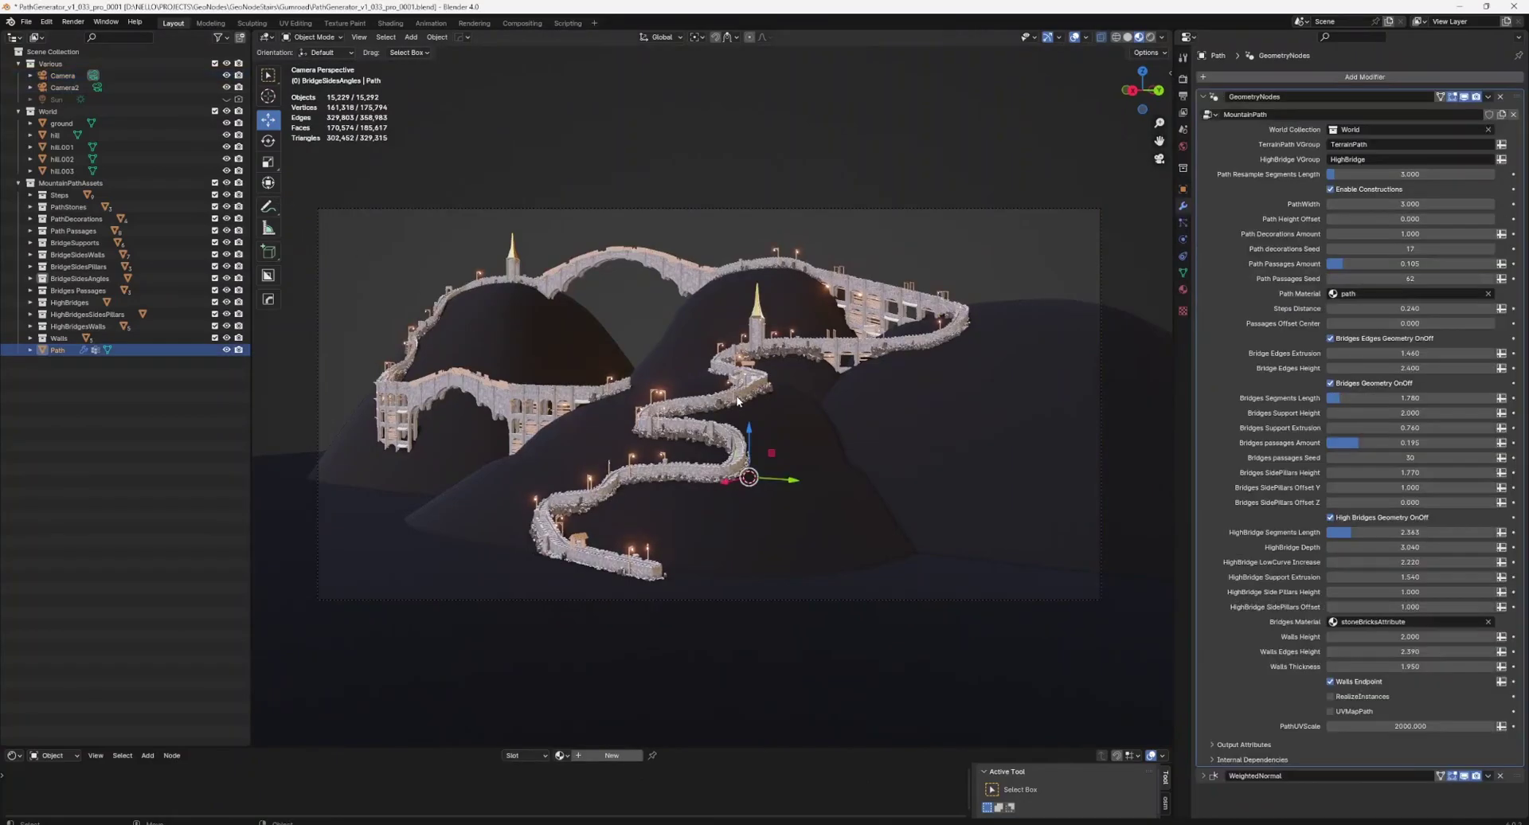
# Toggle Enable Constructions off and back on, then orbit out to a free view.
pyautogui.click(1329, 189)
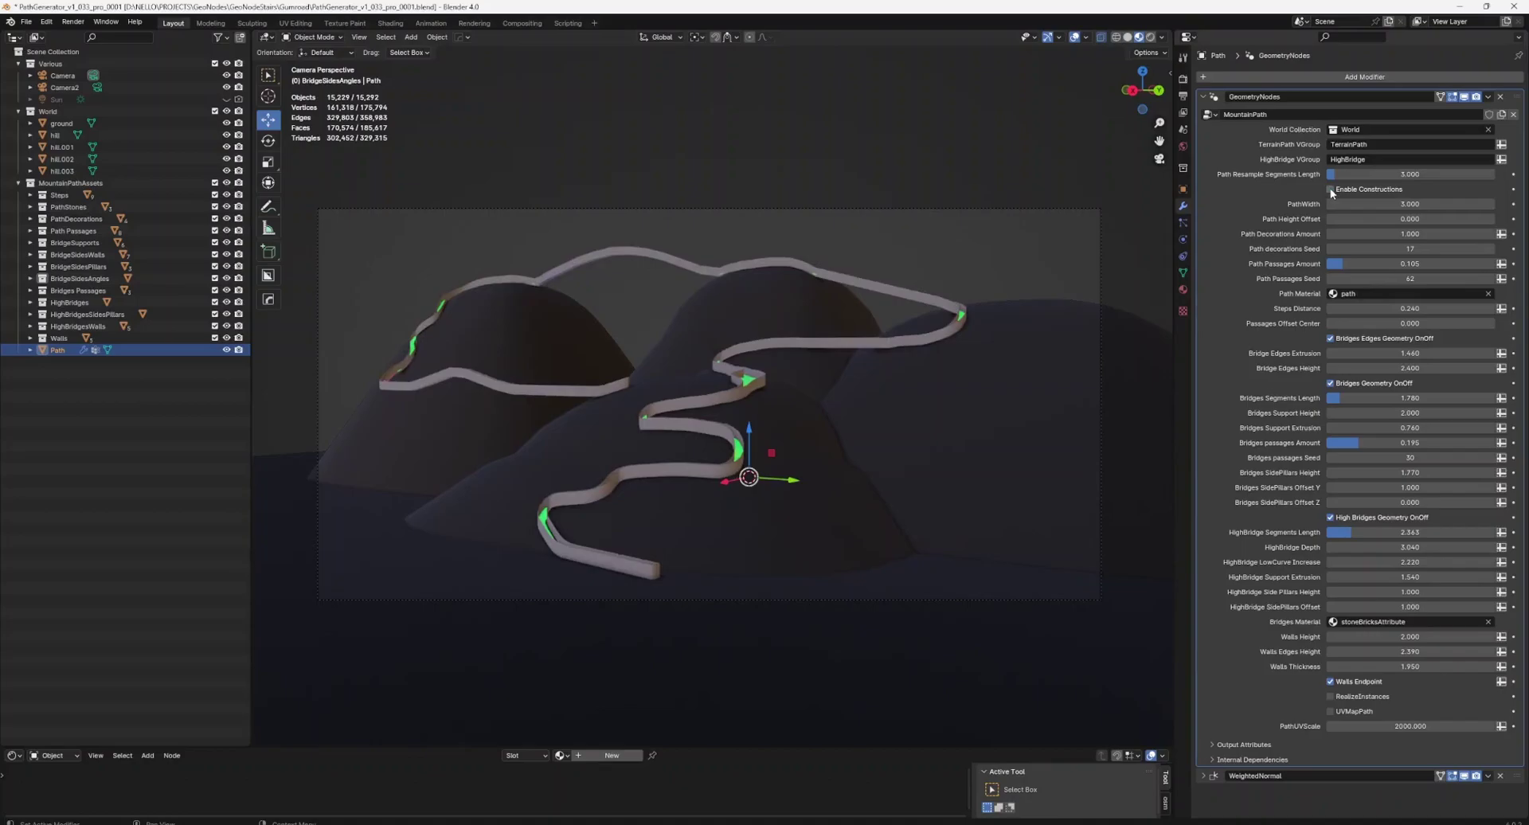
pyautogui.click(1329, 190)
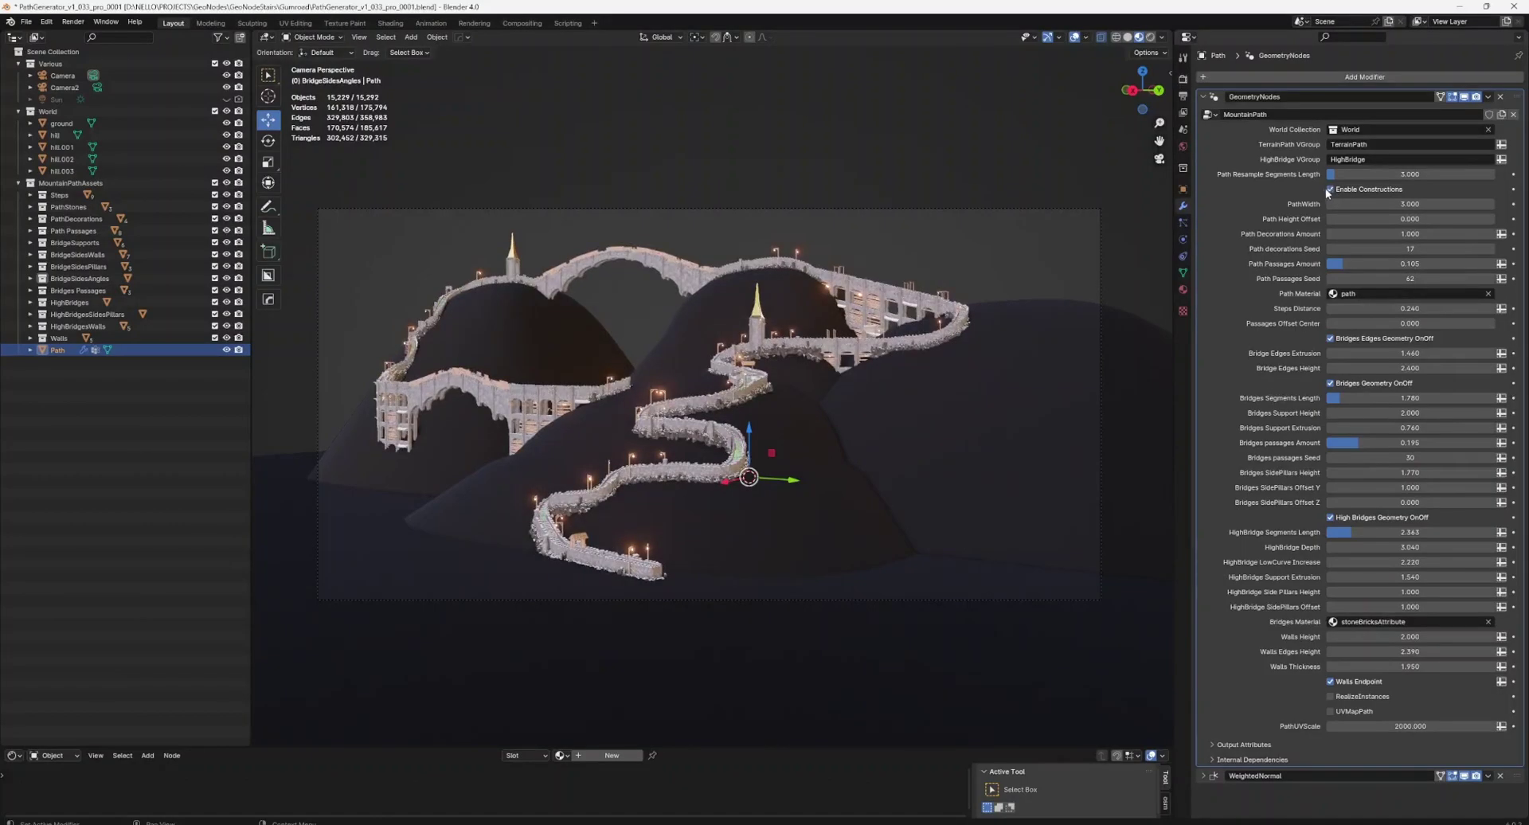
pyautogui.moveTo(592, 479)
pyautogui.mouseDown(button='middle')
pyautogui.moveTo(760, 470)
pyautogui.moveTo(1018, 316)
pyautogui.mouseUp(button='middle')
pyautogui.scroll(3, 1018, 316)
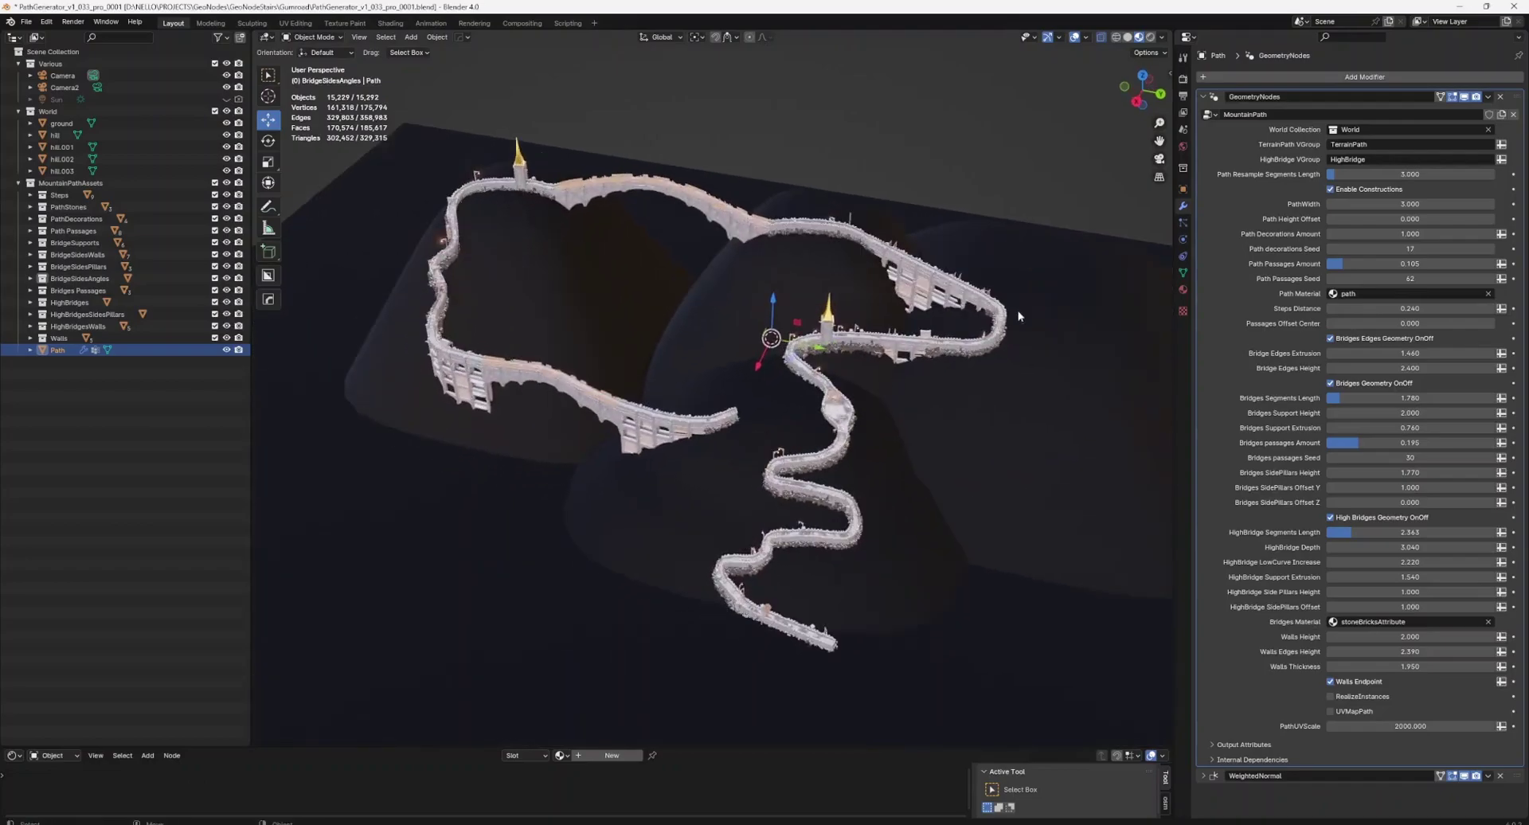
# Hide the GeometryNodes modifier in the viewport and box-select all path vertices in Edit Mode.
pyautogui.click(1465, 97)
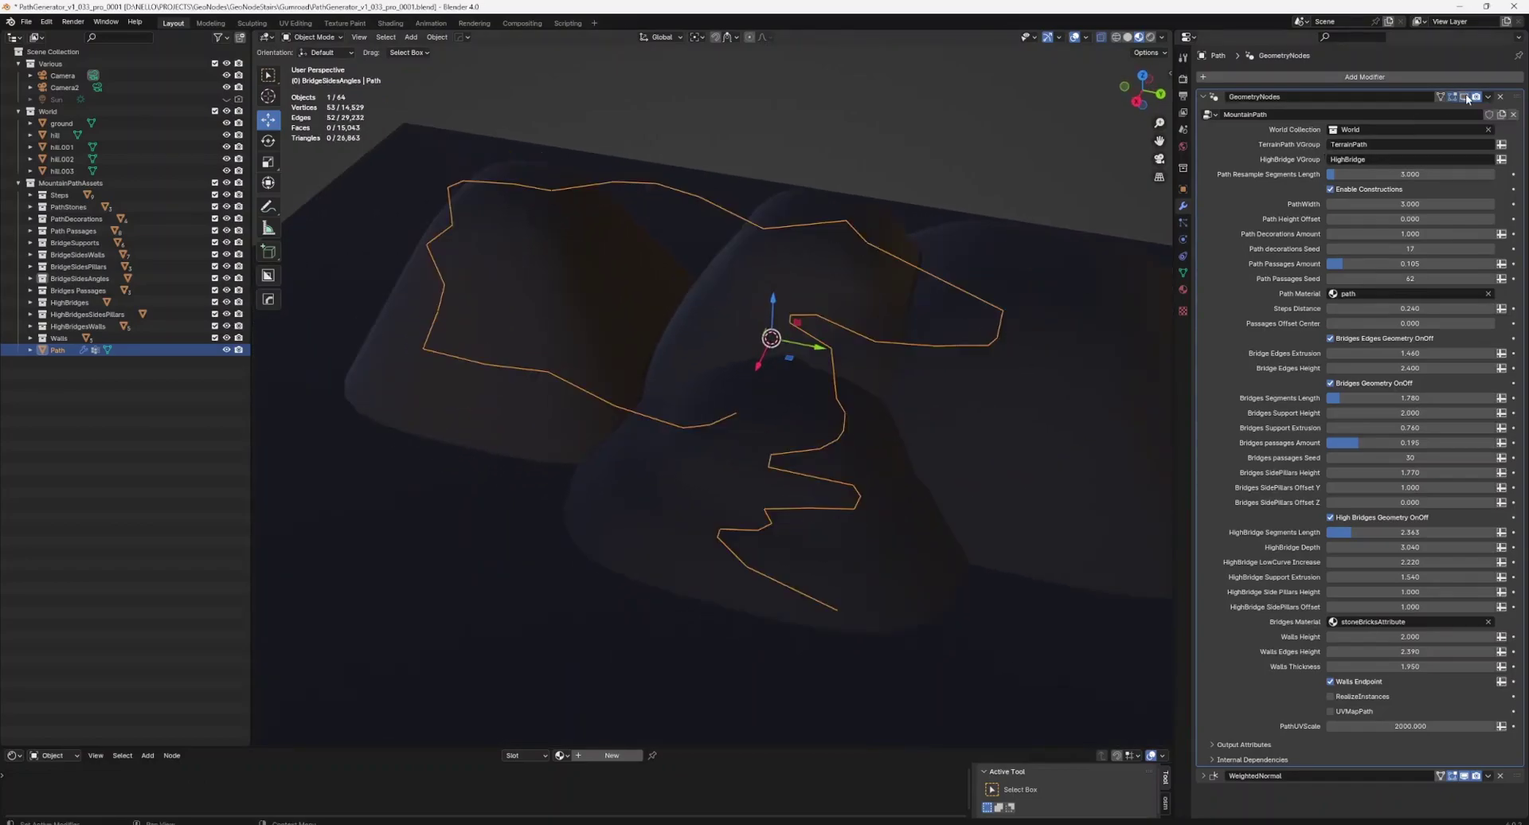
pyautogui.press('Tab')
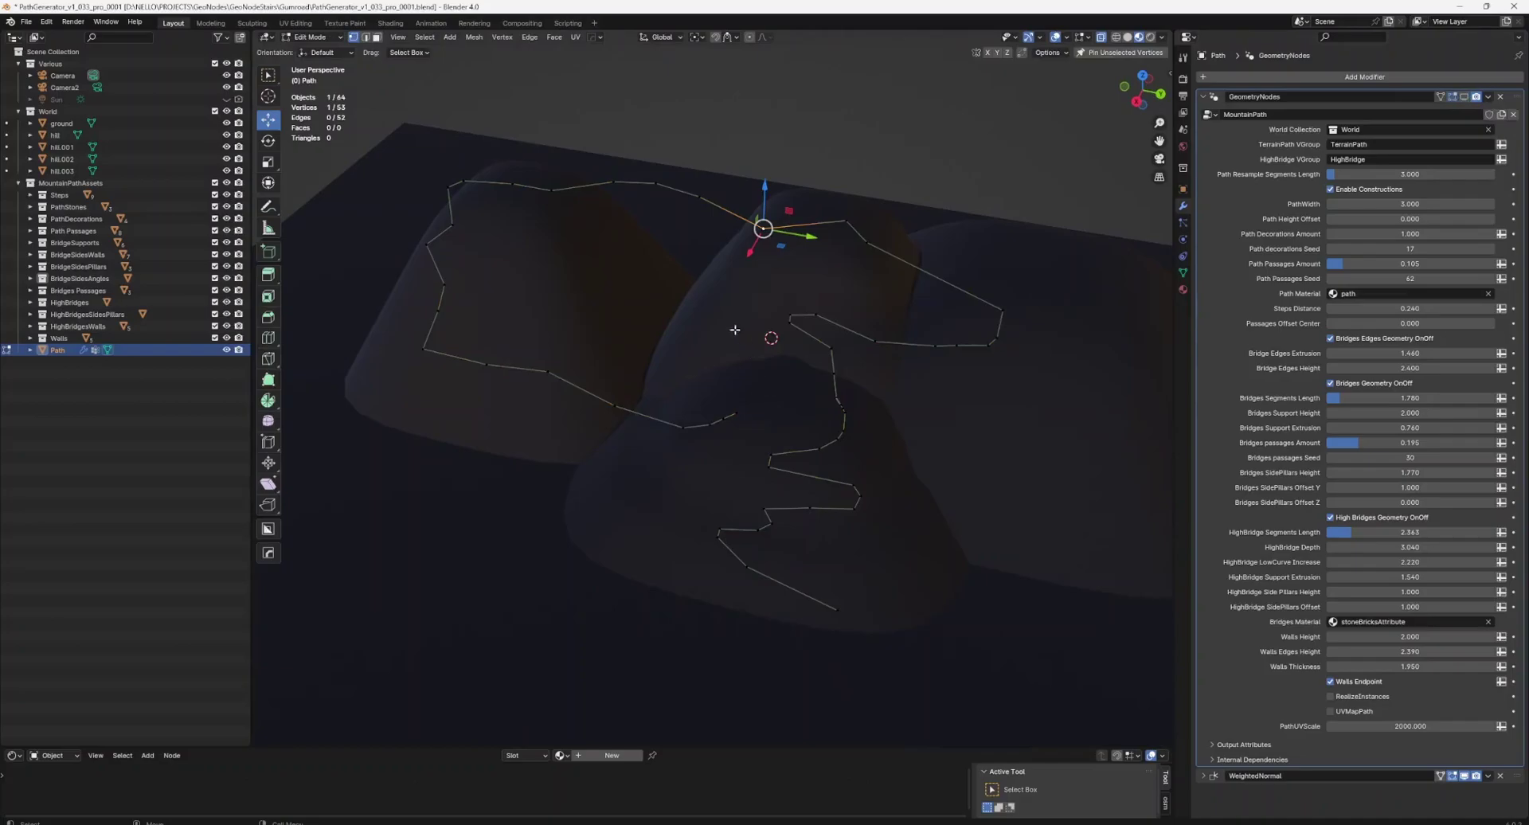
pyautogui.moveTo(402, 122); pyautogui.dragTo(1015, 538)
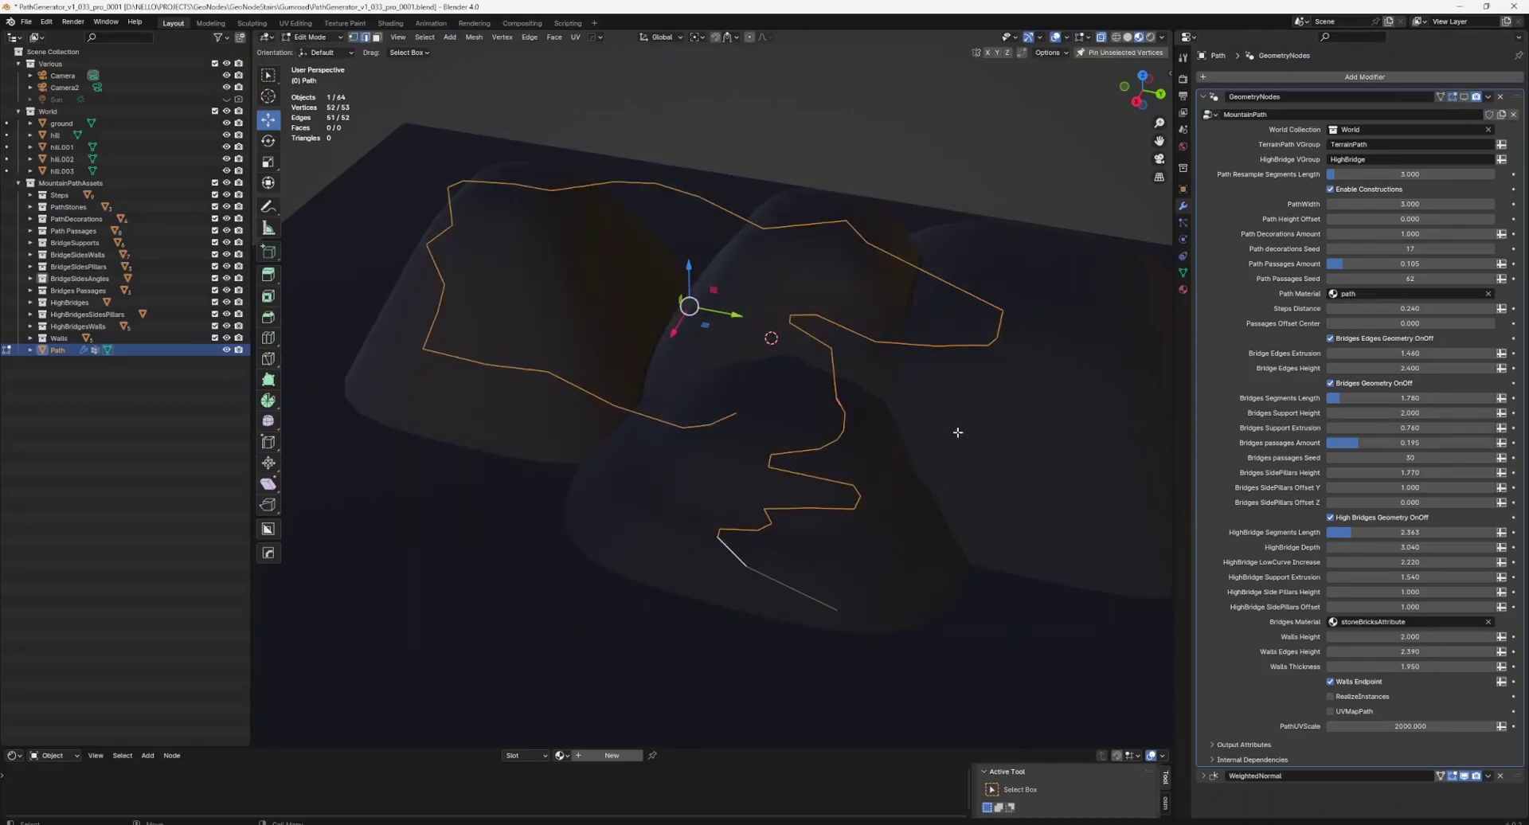
# Delete the selected vertices and reposition the two remaining vertices on the ground plane.
pyautogui.press('x')
pyautogui.click(908, 444)
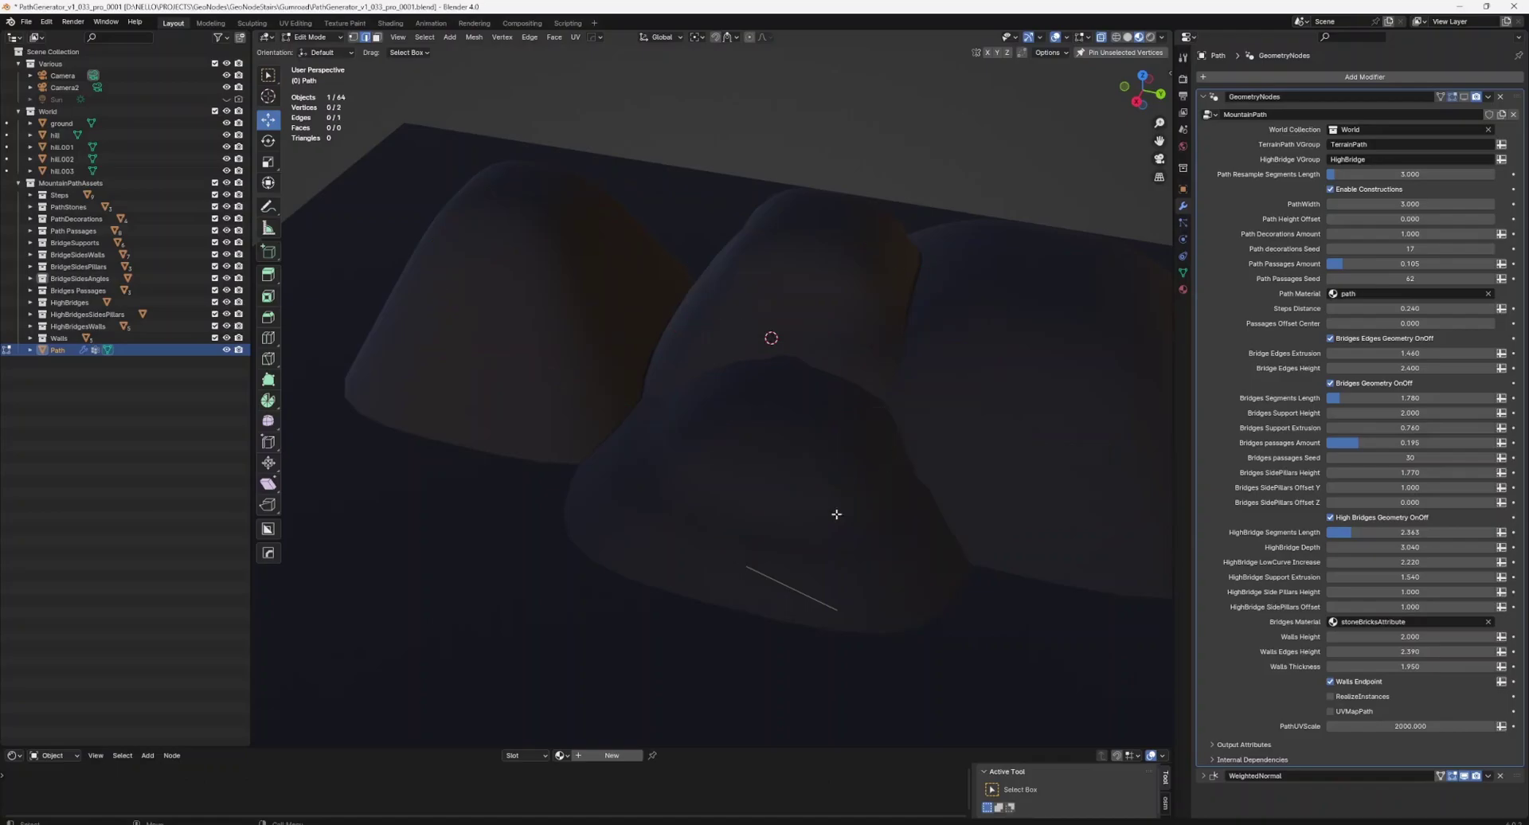
pyautogui.click(758, 564)
pyautogui.moveTo(757, 564); pyautogui.dragTo(788, 536, button='middle')
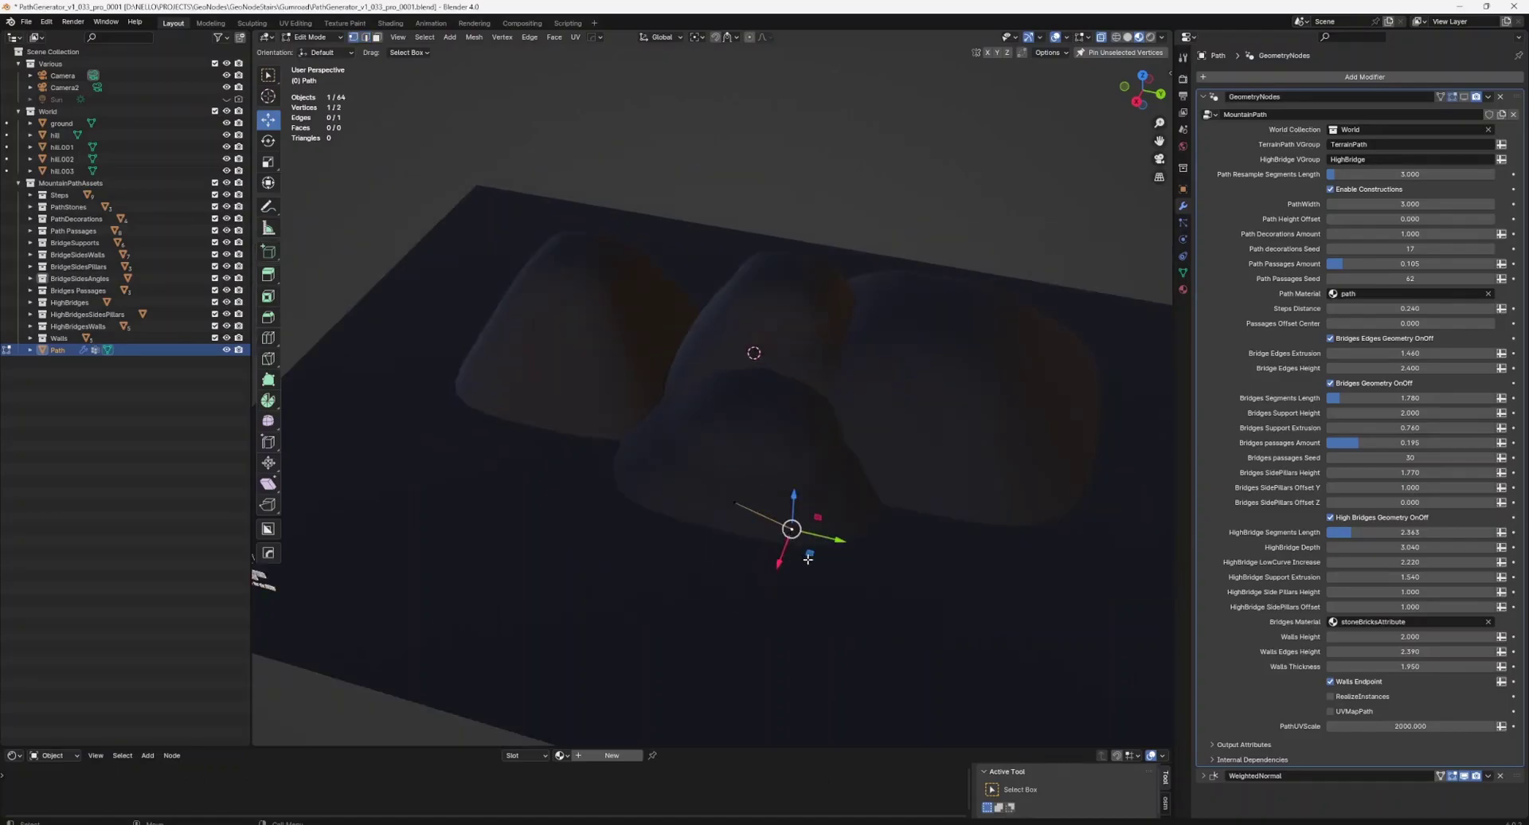
pyautogui.press('g')
pyautogui.hotkey('shift', 'z')
pyautogui.click(528, 558)
pyautogui.click(734, 506)
pyautogui.press('g')
pyautogui.hotkey('shift', 'z')
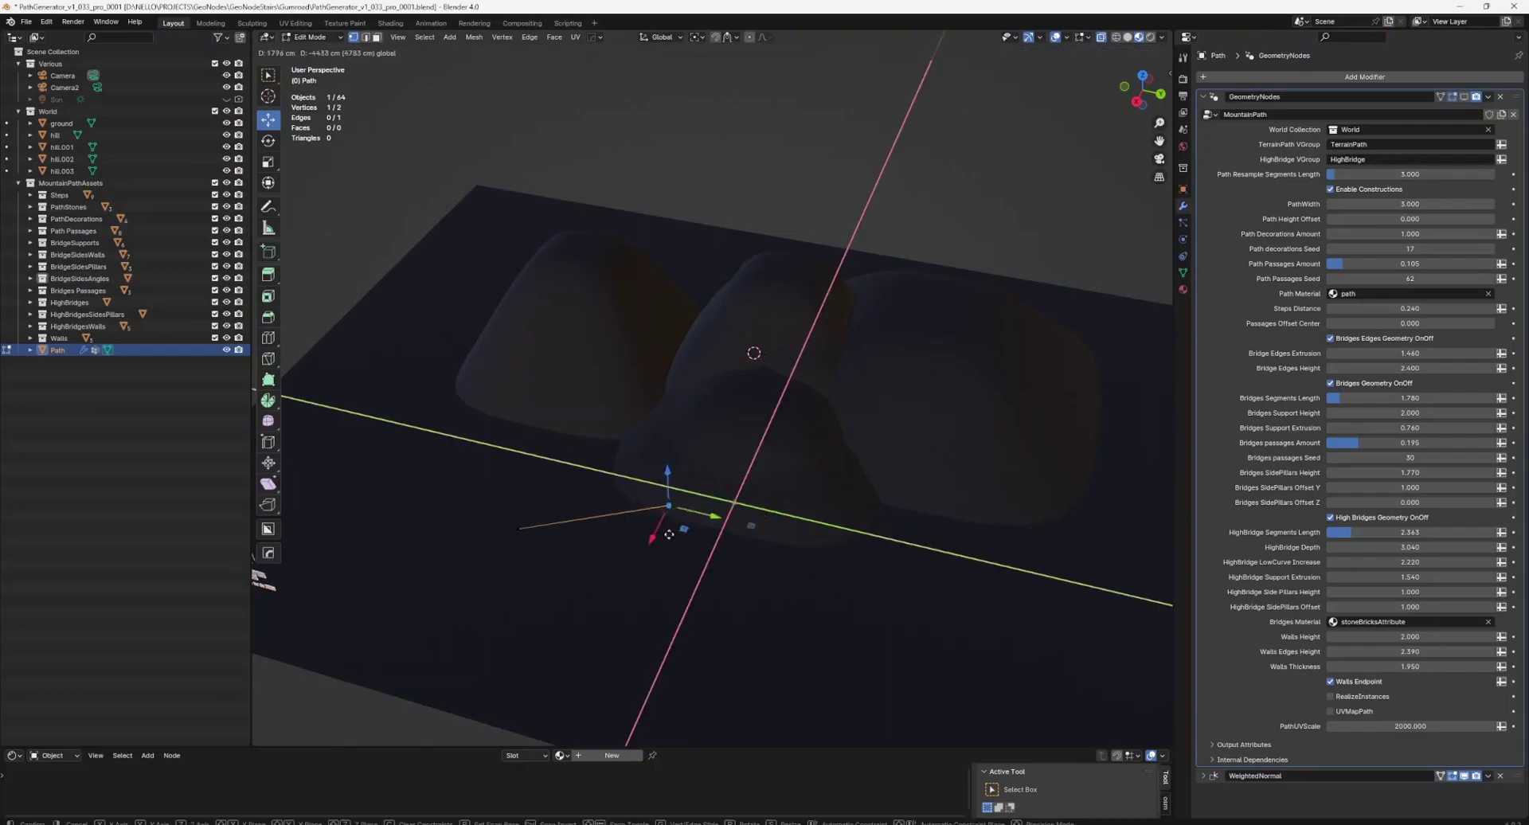
pyautogui.click(625, 532)
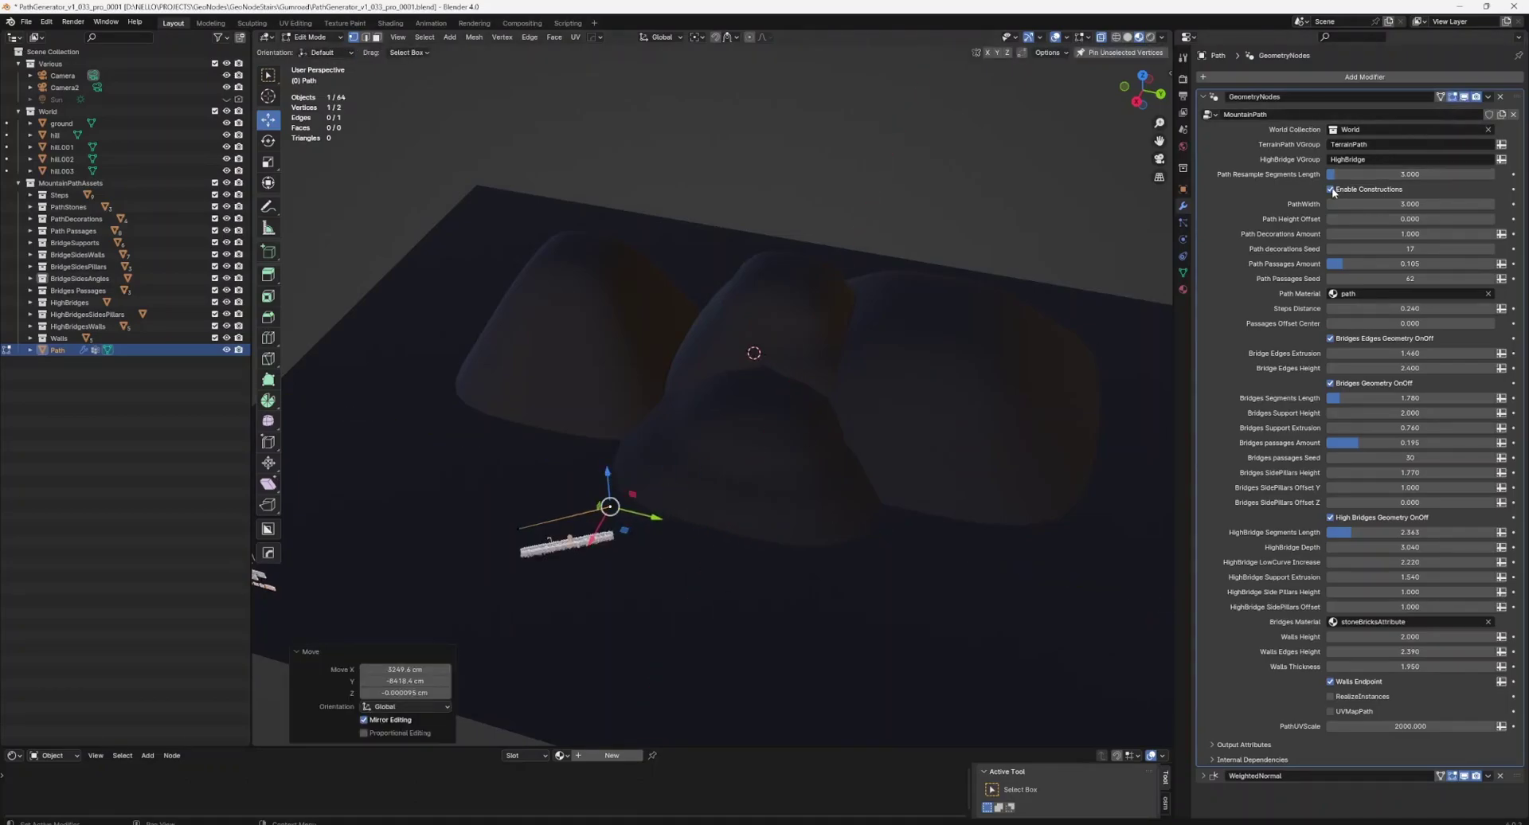
# Extend the path end across the ground and raise it 3297.2 cm onto the hill.
pyautogui.moveTo(964, 300); pyautogui.dragTo(721, 444, button='middle')
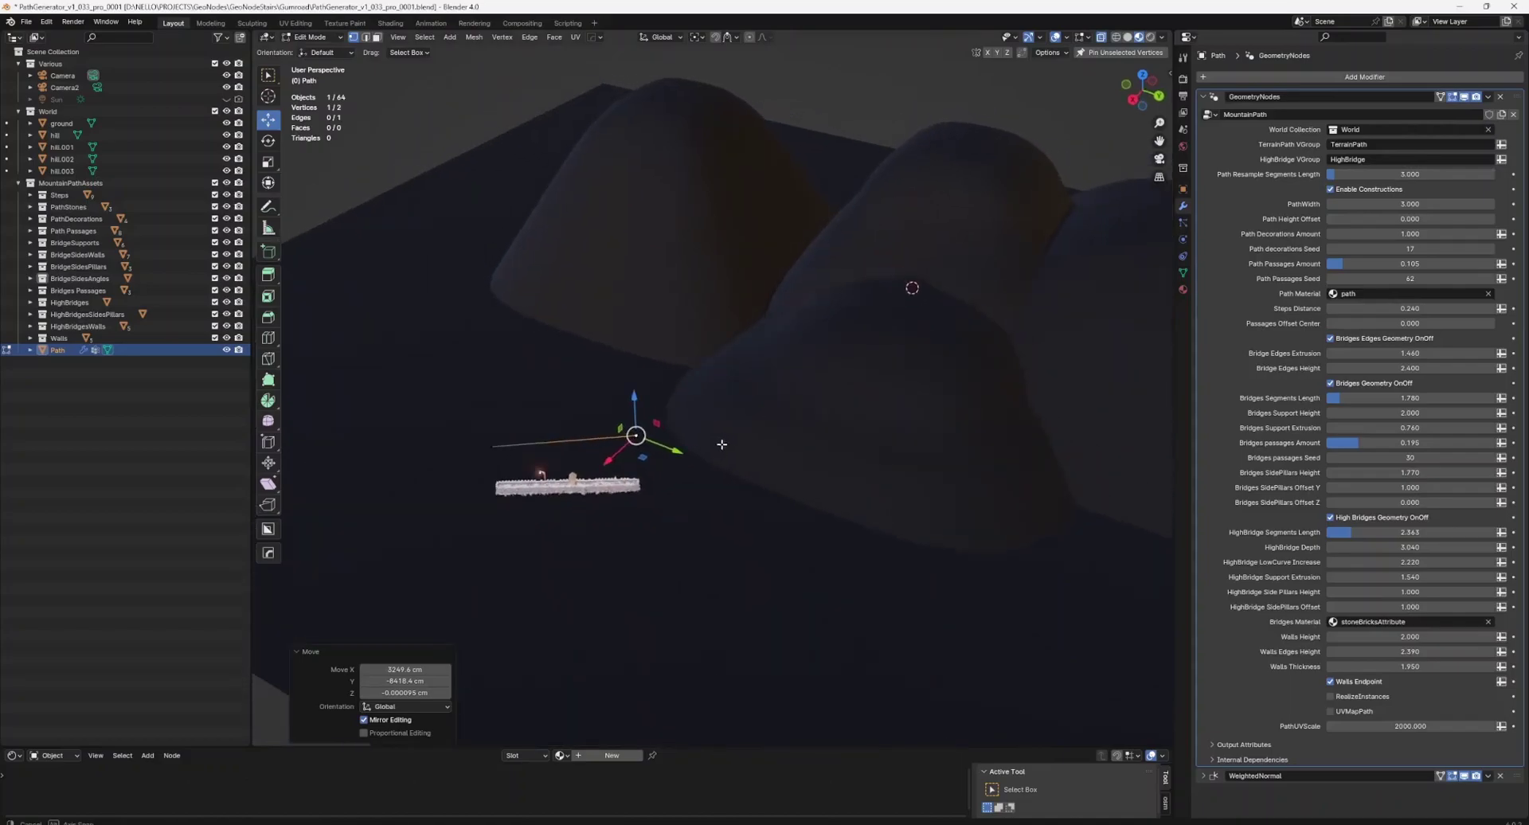
pyautogui.press('g')
pyautogui.hotkey('shift', 'z')
pyautogui.click(949, 405)
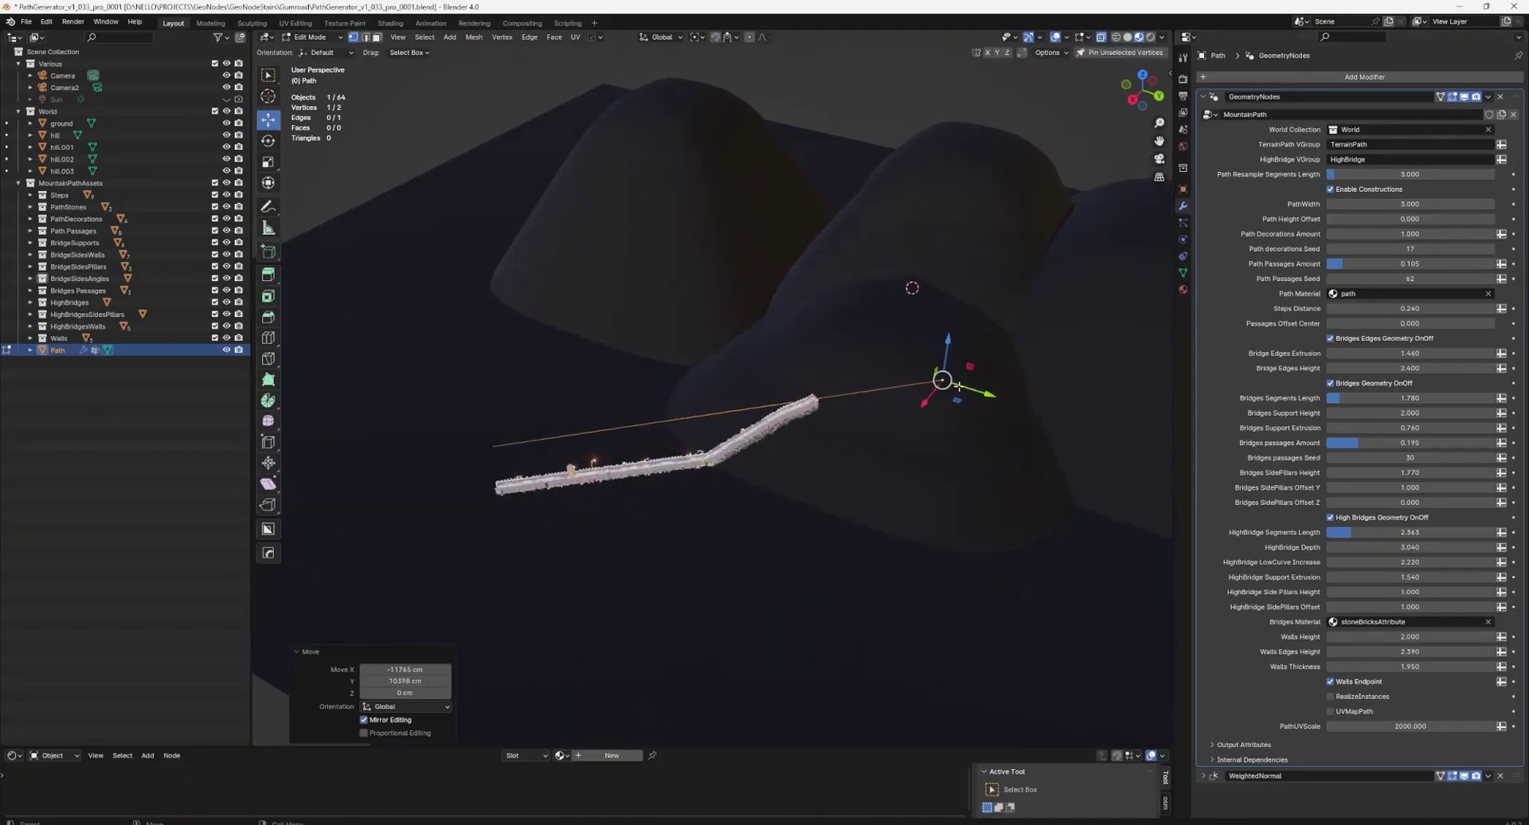
pyautogui.press('g')
pyautogui.press('z')
pyautogui.click(949, 291)
pyautogui.moveTo(949, 291); pyautogui.dragTo(949, 340, button='middle')
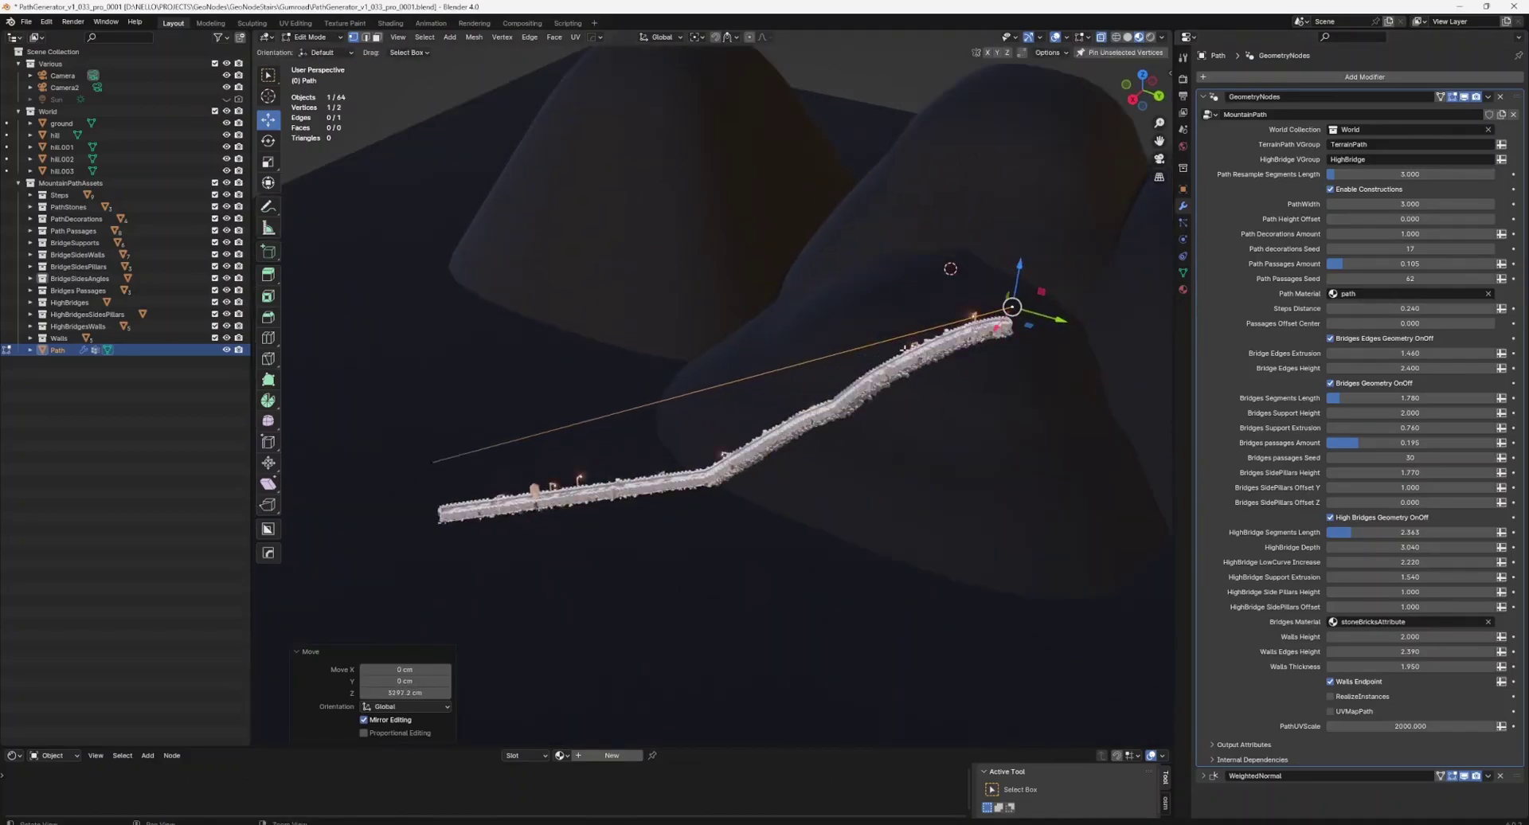
pyautogui.scroll(2, 948, 340)
pyautogui.scroll(2, 940, 331)
pyautogui.scroll(2, 916, 378)
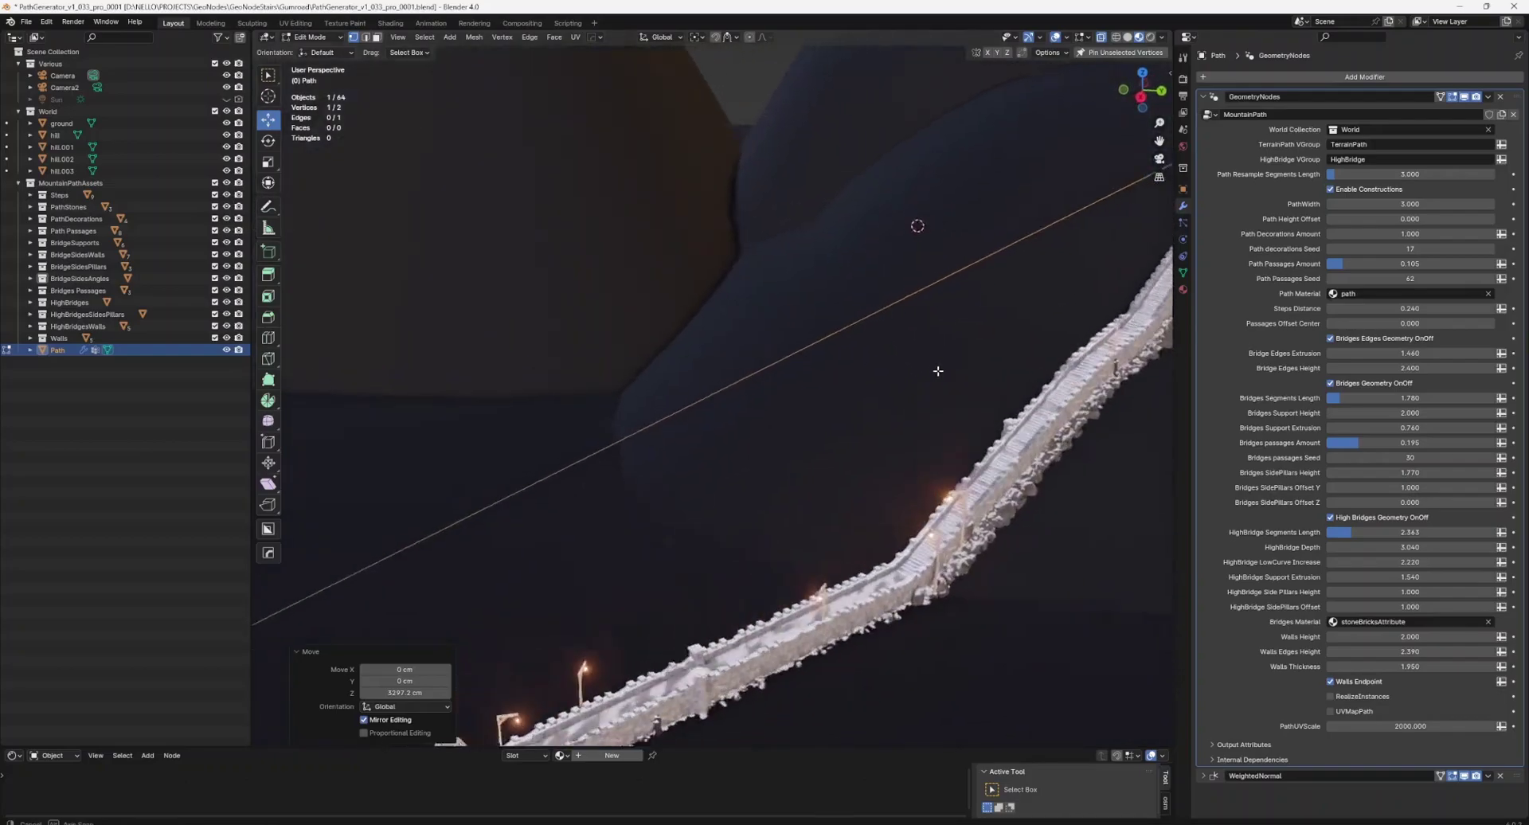
pyautogui.scroll(2, 936, 365)
pyautogui.moveTo(979, 387)
pyautogui.mouseDown(button='middle')
pyautogui.moveTo(822, 463)
pyautogui.moveTo(1059, 547)
pyautogui.mouseUp(button='middle')
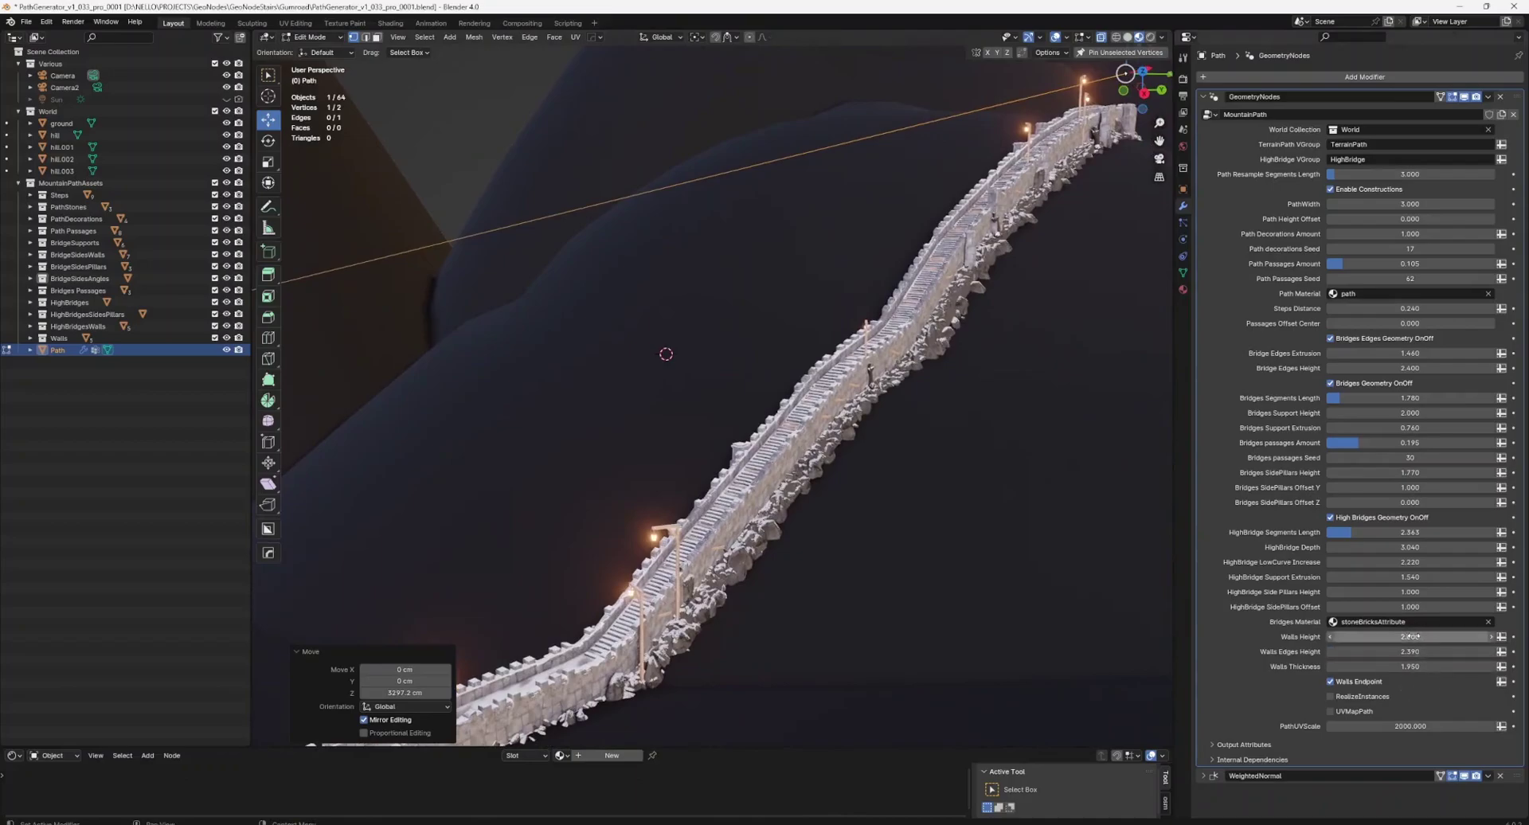
# Set Walls Height to 0 and raise PathWidth above 3.000 to widen the open stairway.
pyautogui.moveTo(1411, 636); pyautogui.dragTo(1346, 636)
pyautogui.moveTo(953, 389)
pyautogui.mouseDown(button='middle')
pyautogui.moveTo(915, 398)
pyautogui.moveTo(956, 390)
pyautogui.mouseUp(button='middle')
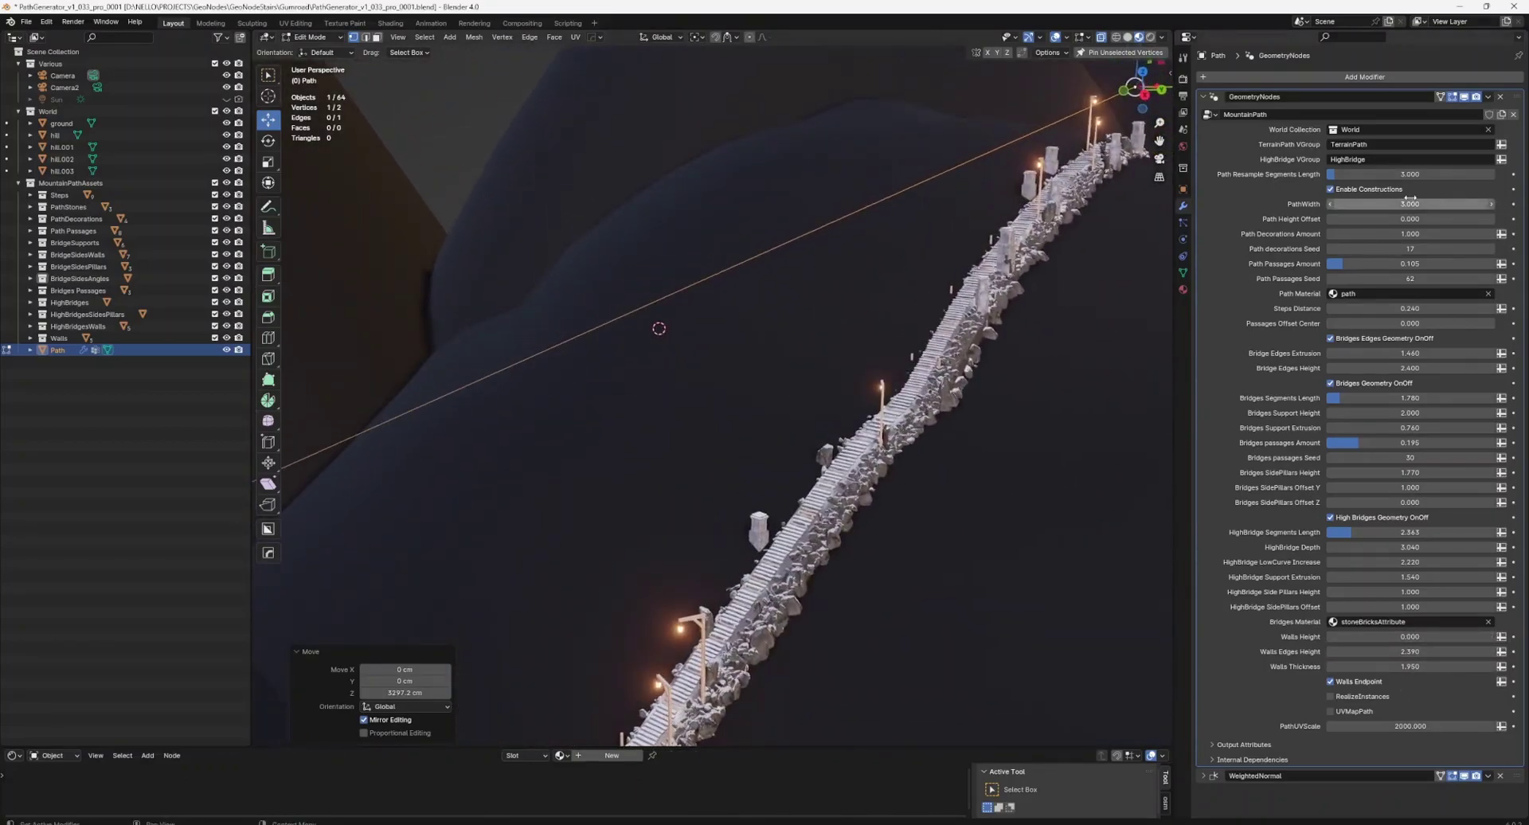
pyautogui.moveTo(1409, 199); pyautogui.dragTo(1457, 199)
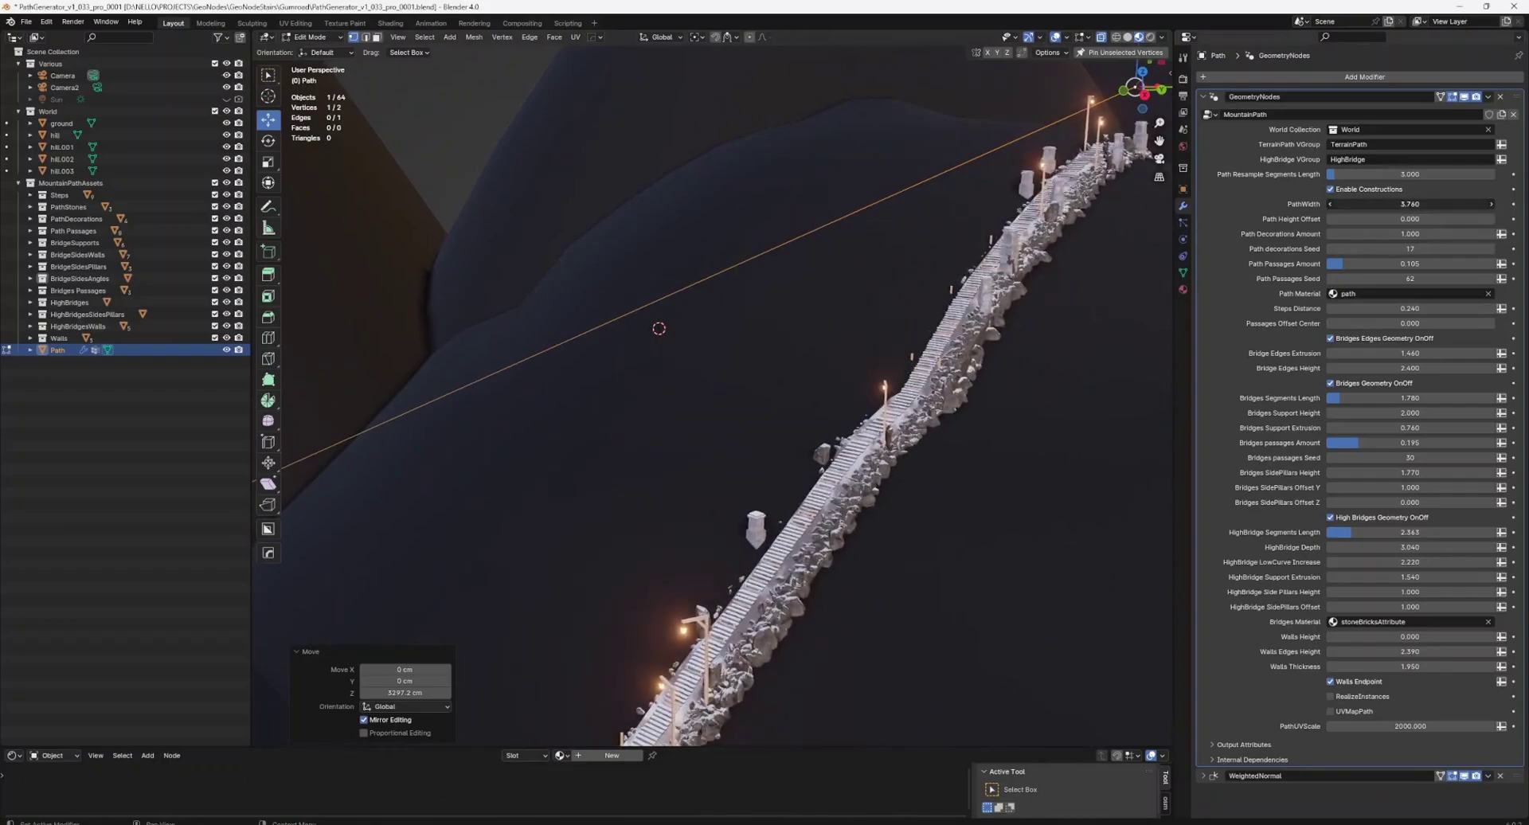
pyautogui.scroll(-2, 985, 372)
pyautogui.scroll(-2, 964, 378)
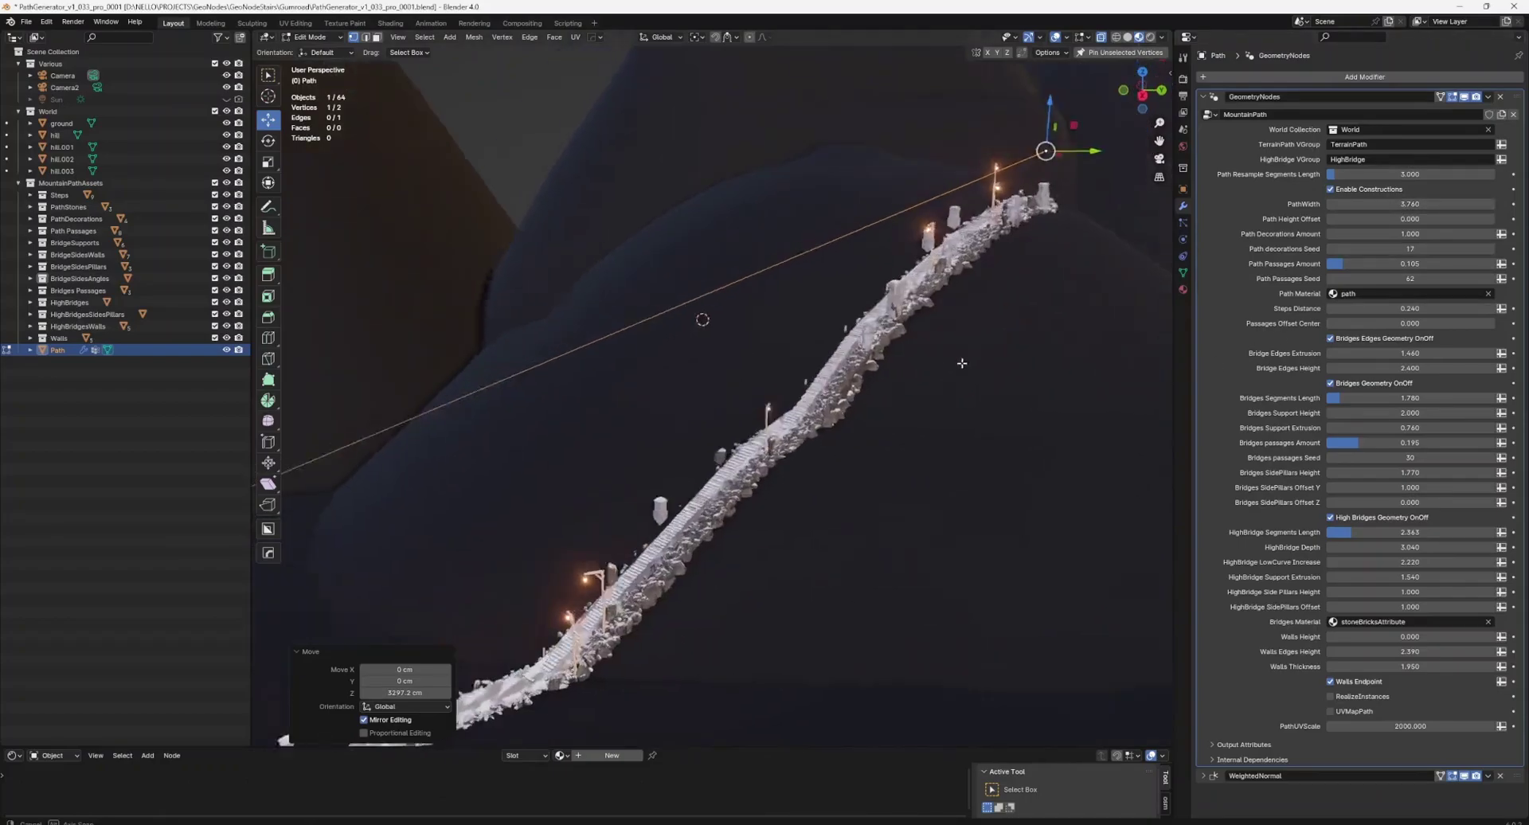
pyautogui.scroll(-2, 939, 386)
pyautogui.scroll(-1, 914, 392)
# Drag the end vertex farther across the hills and raise it 2791.3 cm to the hilltop tower.
pyautogui.moveTo(750, 410)
pyautogui.mouseDown()
pyautogui.moveTo(965, 301)
pyautogui.moveTo(965, 263)
pyautogui.mouseUp()
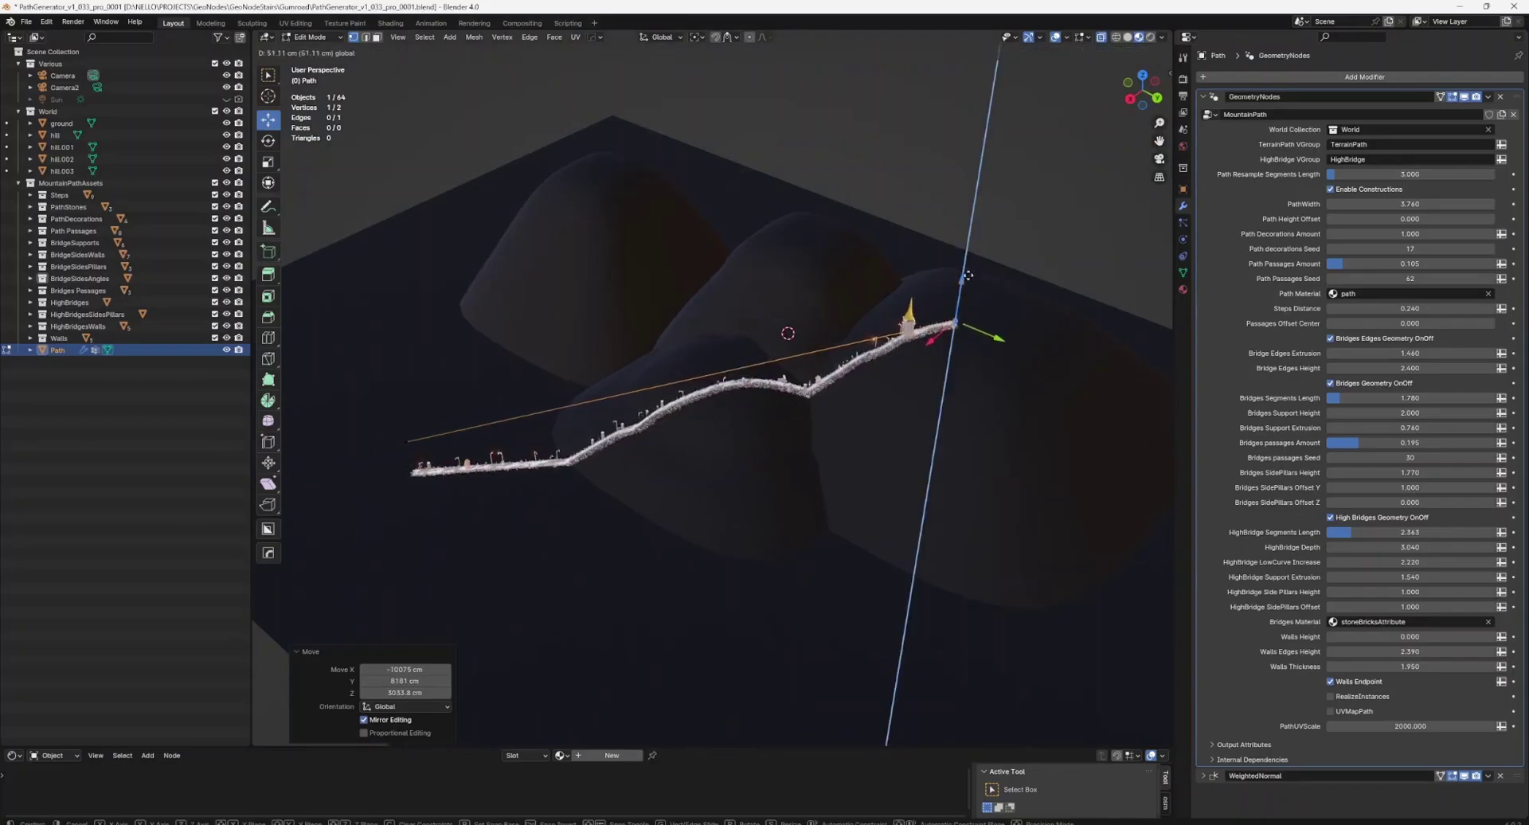
pyautogui.moveTo(966, 263)
pyautogui.mouseDown(button='middle')
pyautogui.moveTo(967, 345)
pyautogui.moveTo(946, 336)
pyautogui.mouseUp(button='middle')
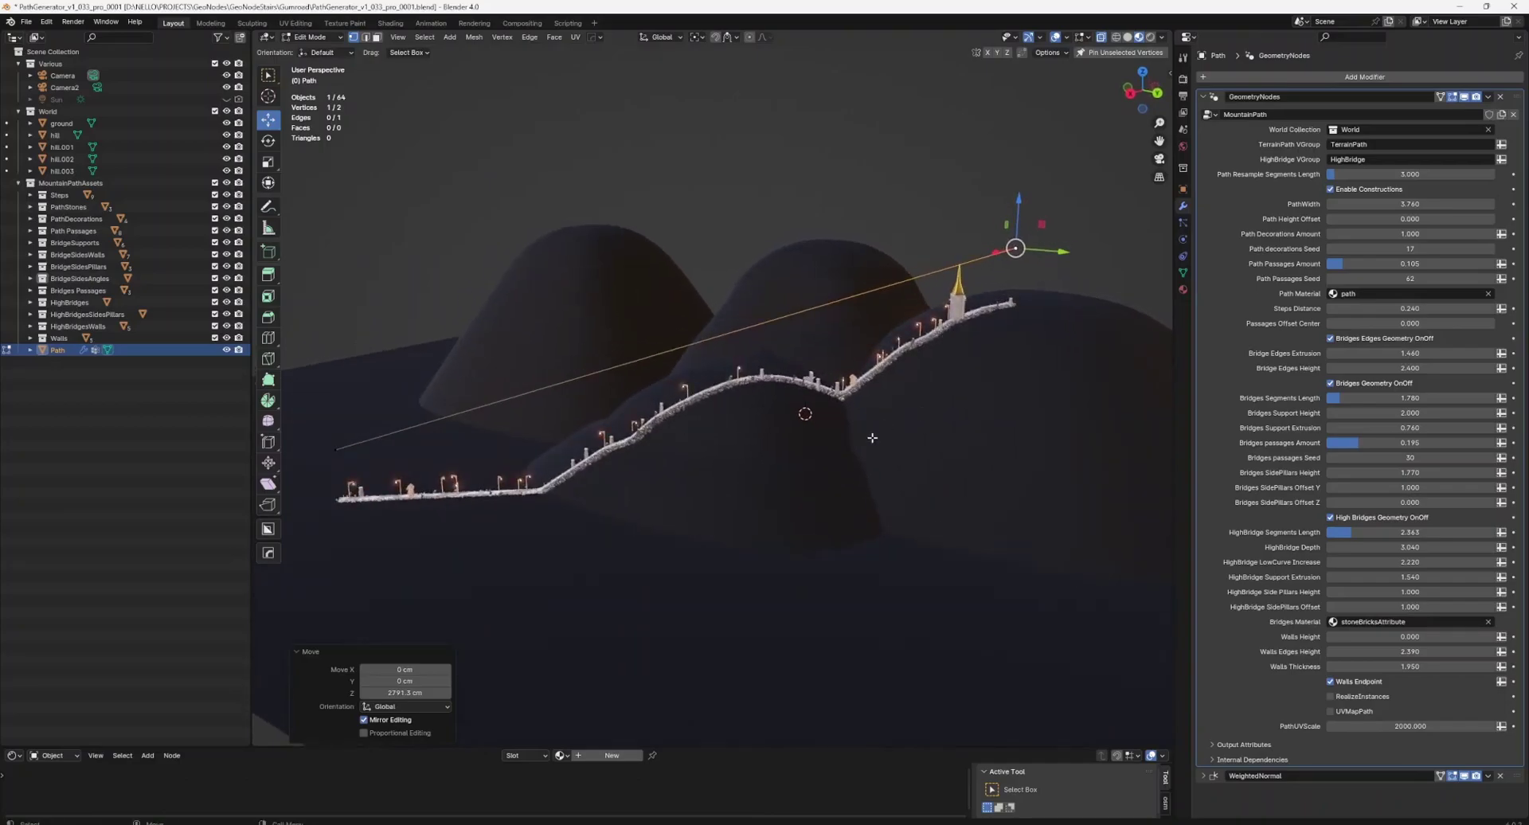
pyautogui.moveTo(887, 437)
pyautogui.mouseDown(button='middle')
pyautogui.moveTo(878, 449)
pyautogui.moveTo(894, 441)
pyautogui.mouseUp(button='middle')
pyautogui.click(820, 357)
# Subdivide the path edge, then subdivide its lower segment and shift the new vertices sideways.
pyautogui.rightClick(820, 358)
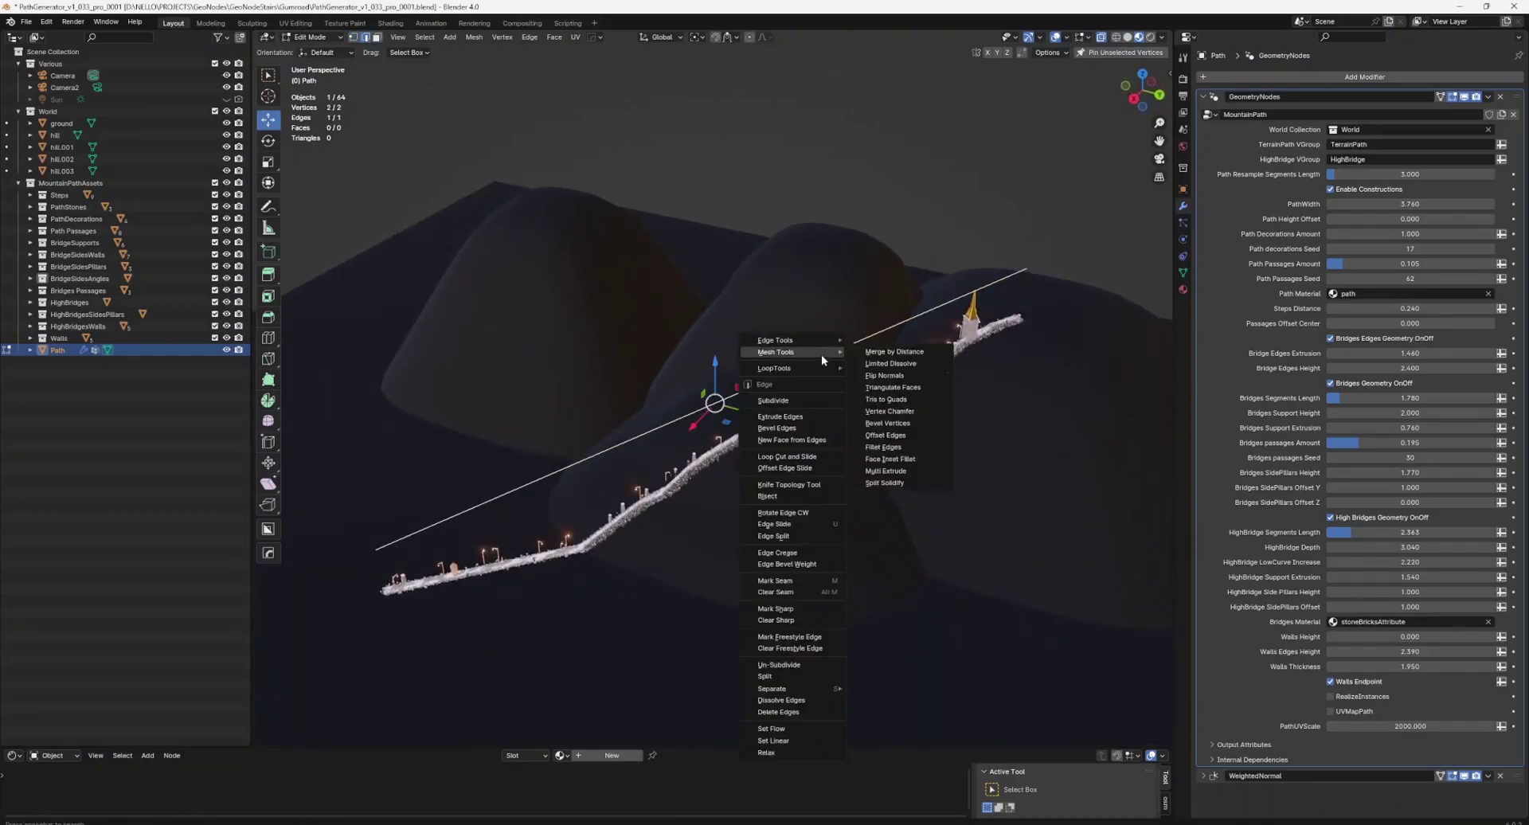
pyautogui.click(791, 401)
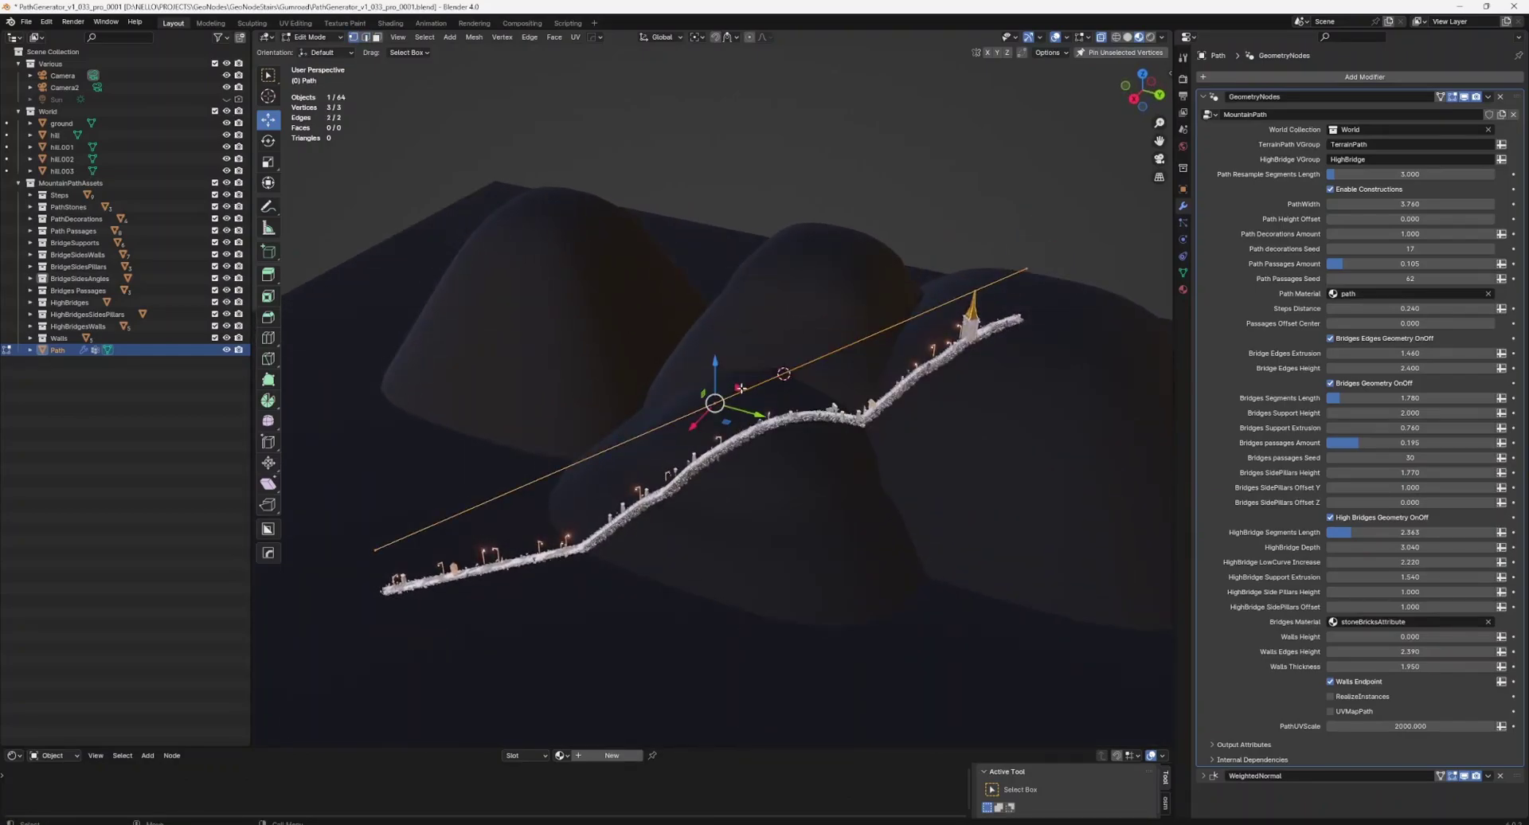
pyautogui.hotkey('alt', 'a')
pyautogui.moveTo(725, 421); pyautogui.dragTo(773, 433)
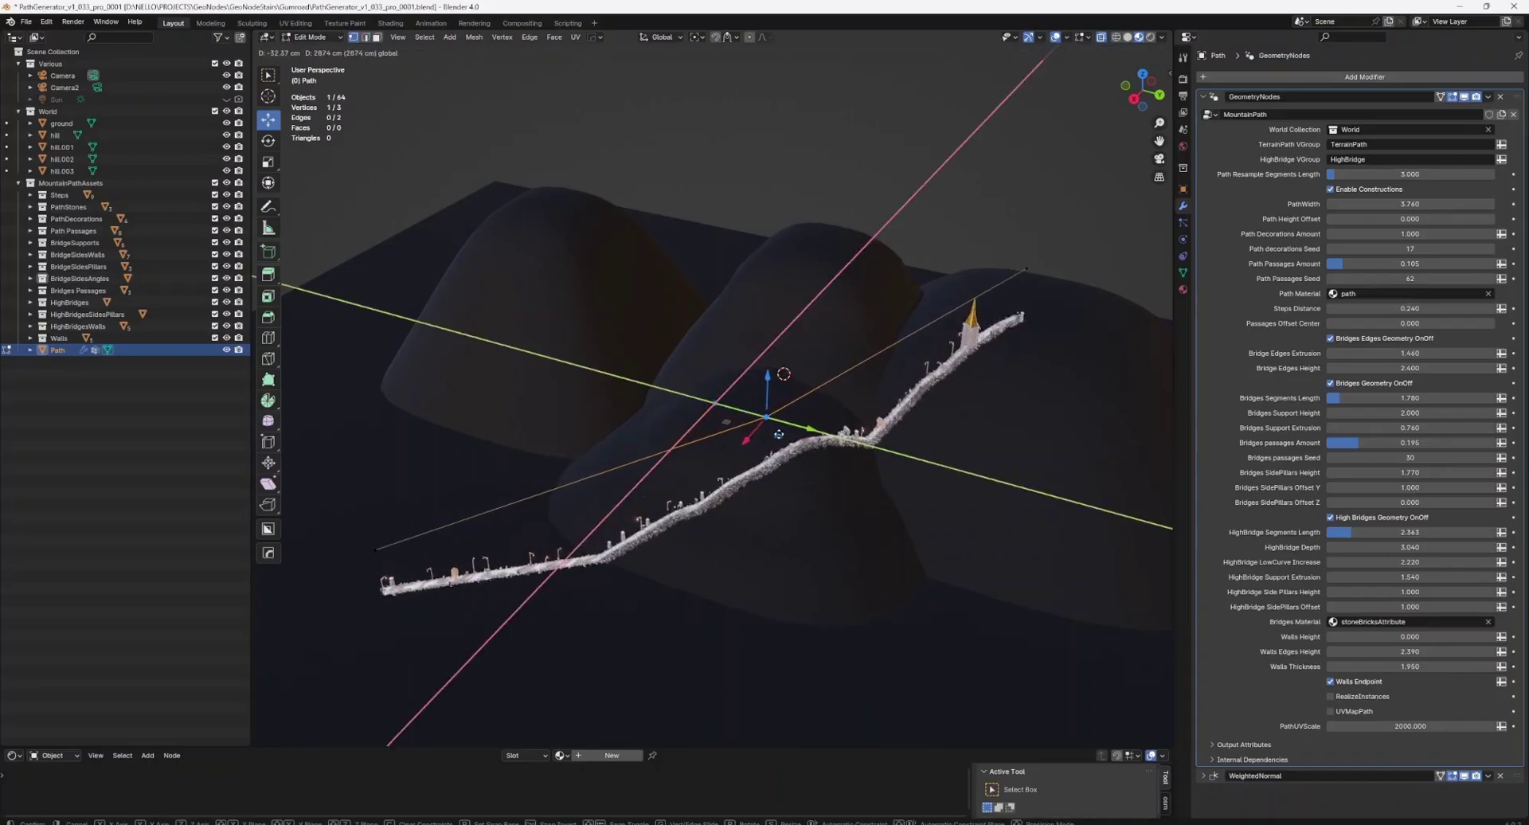
pyautogui.click(889, 351)
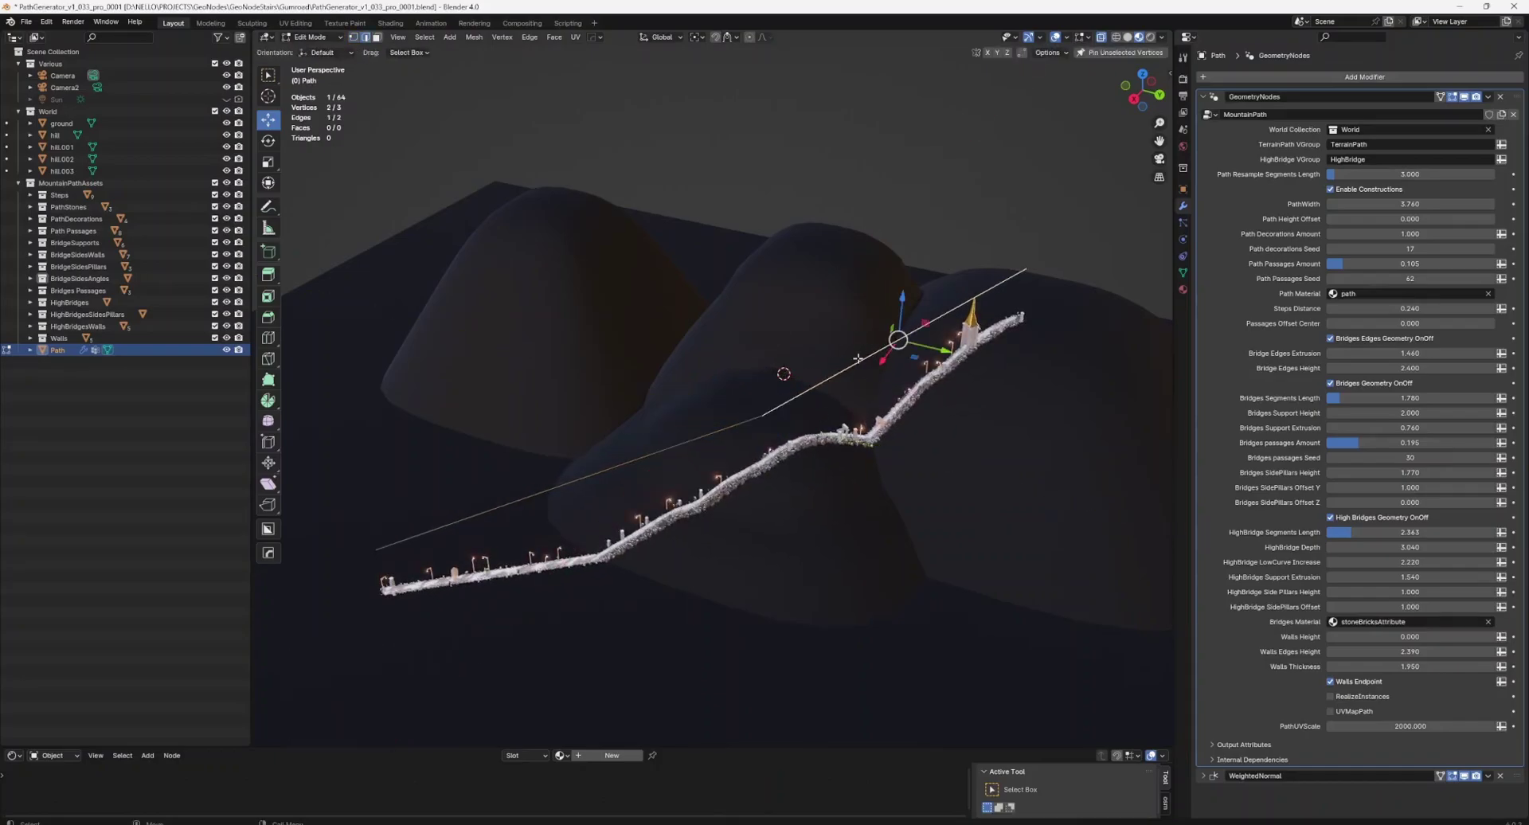
pyautogui.click(704, 435)
pyautogui.rightClick(704, 437)
pyautogui.click(703, 438)
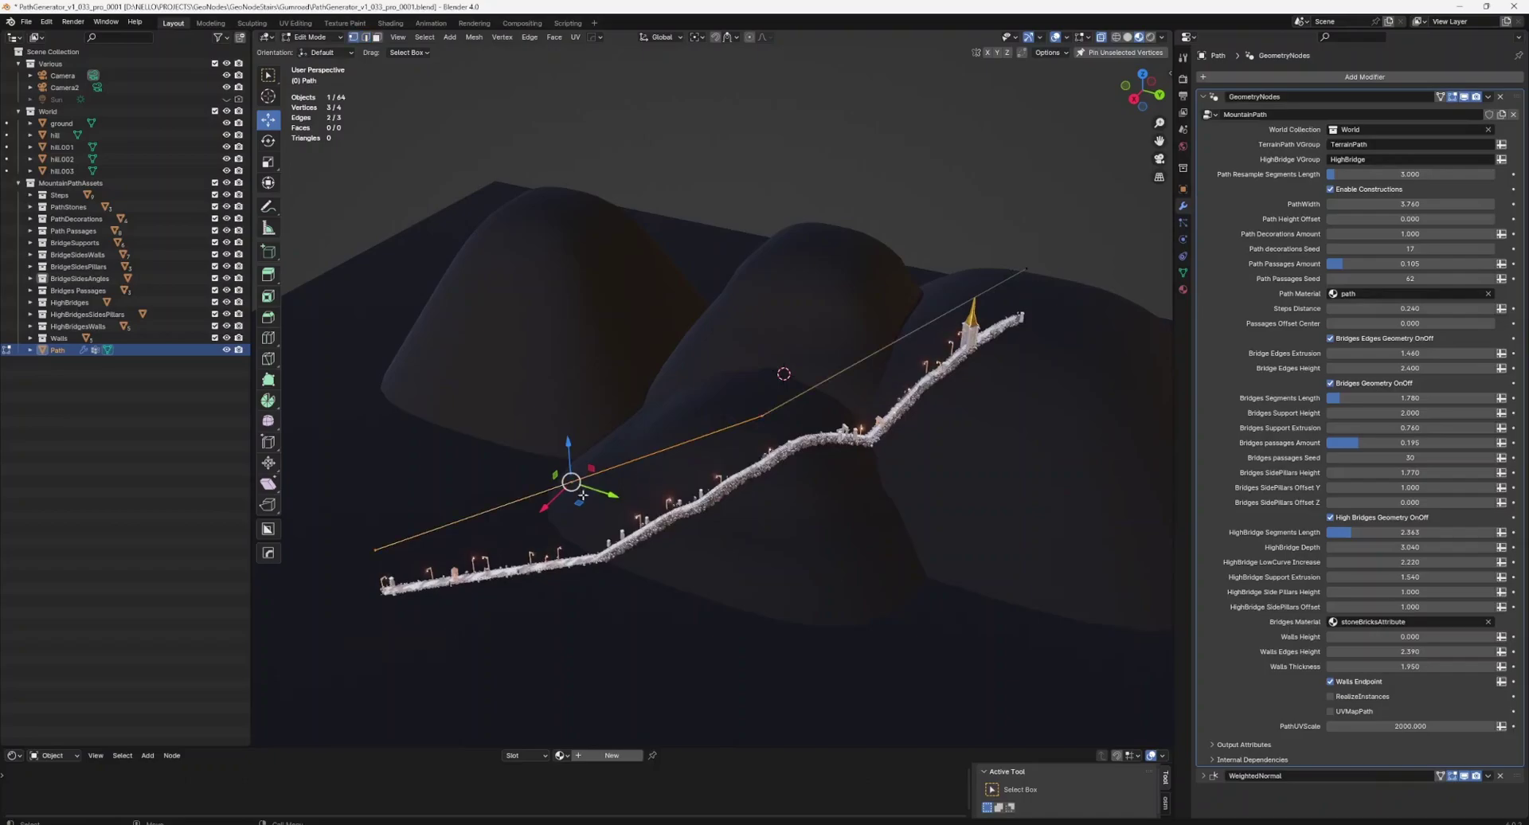
pyautogui.moveTo(588, 492); pyautogui.dragTo(631, 473)
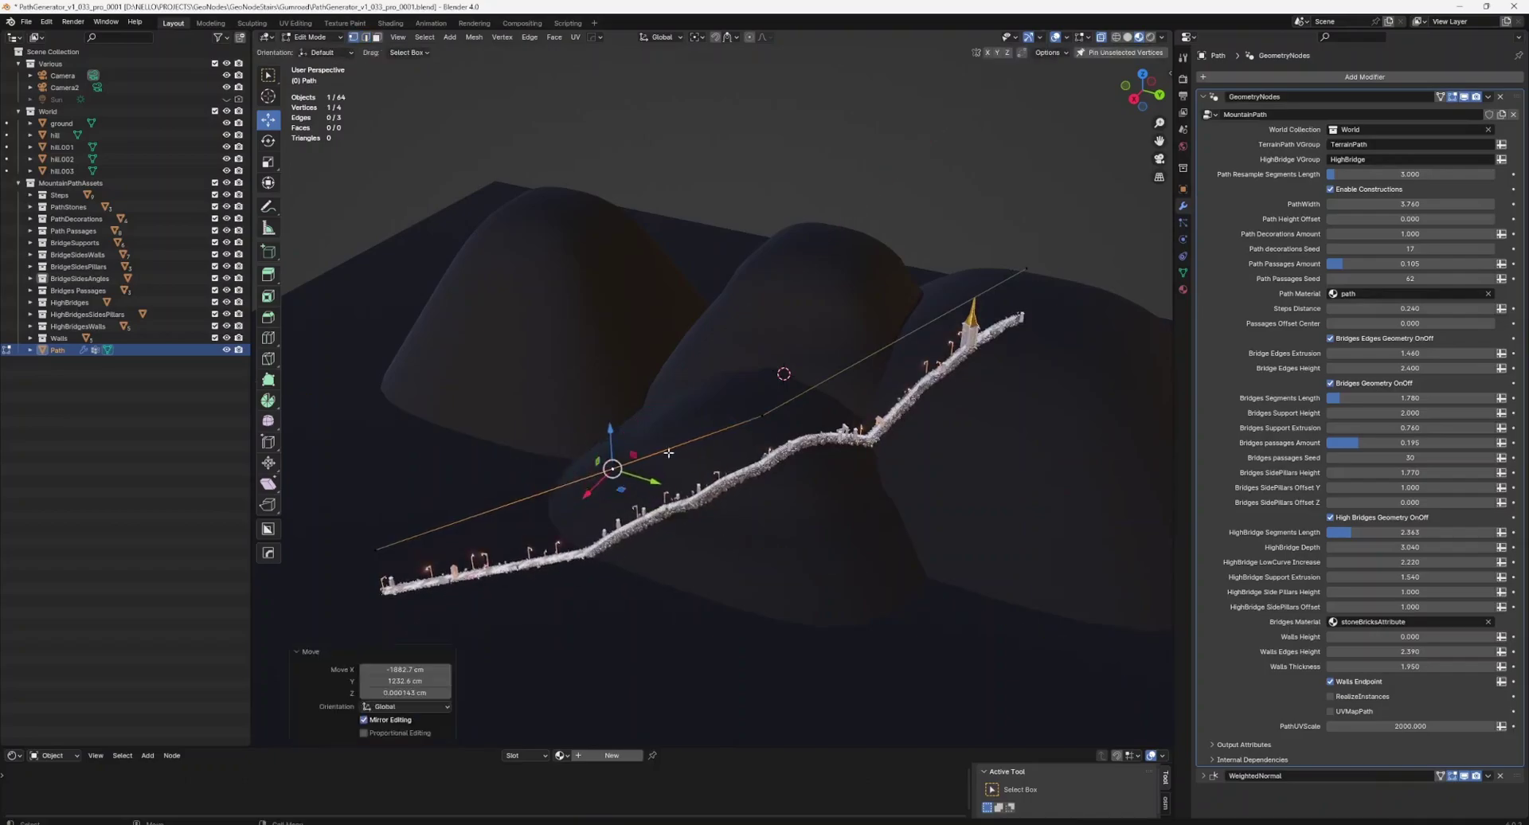
# Subdivide the upper segment and slide its new vertices across the ground into curves.
pyautogui.click(730, 448)
pyautogui.rightClick(730, 448)
pyautogui.click(732, 446)
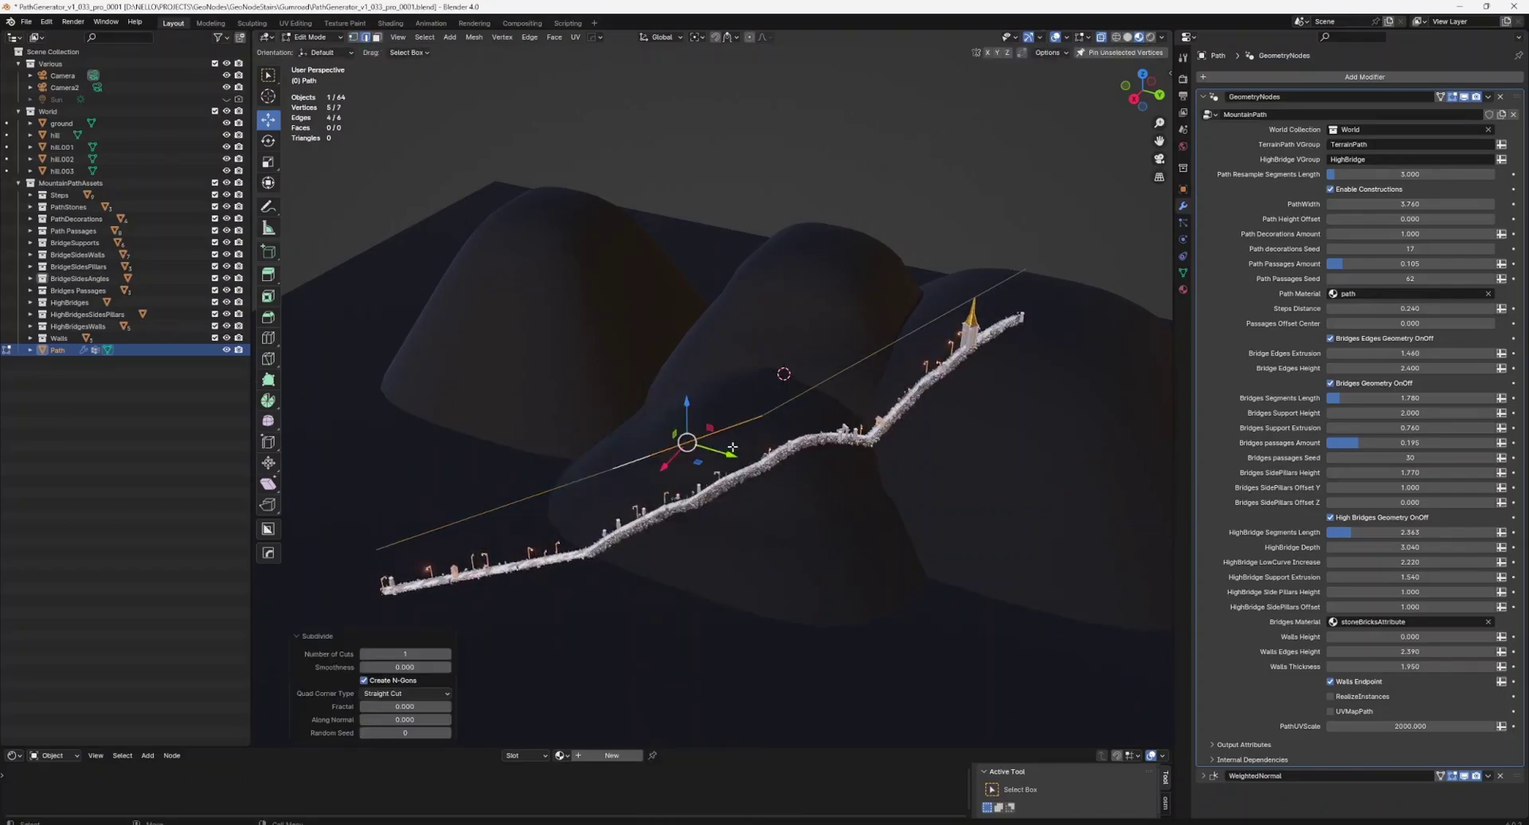
pyautogui.click(724, 433)
pyautogui.moveTo(723, 434)
pyautogui.mouseDown()
pyautogui.moveTo(654, 453)
pyautogui.moveTo(689, 487)
pyautogui.mouseUp()
pyautogui.click(653, 453)
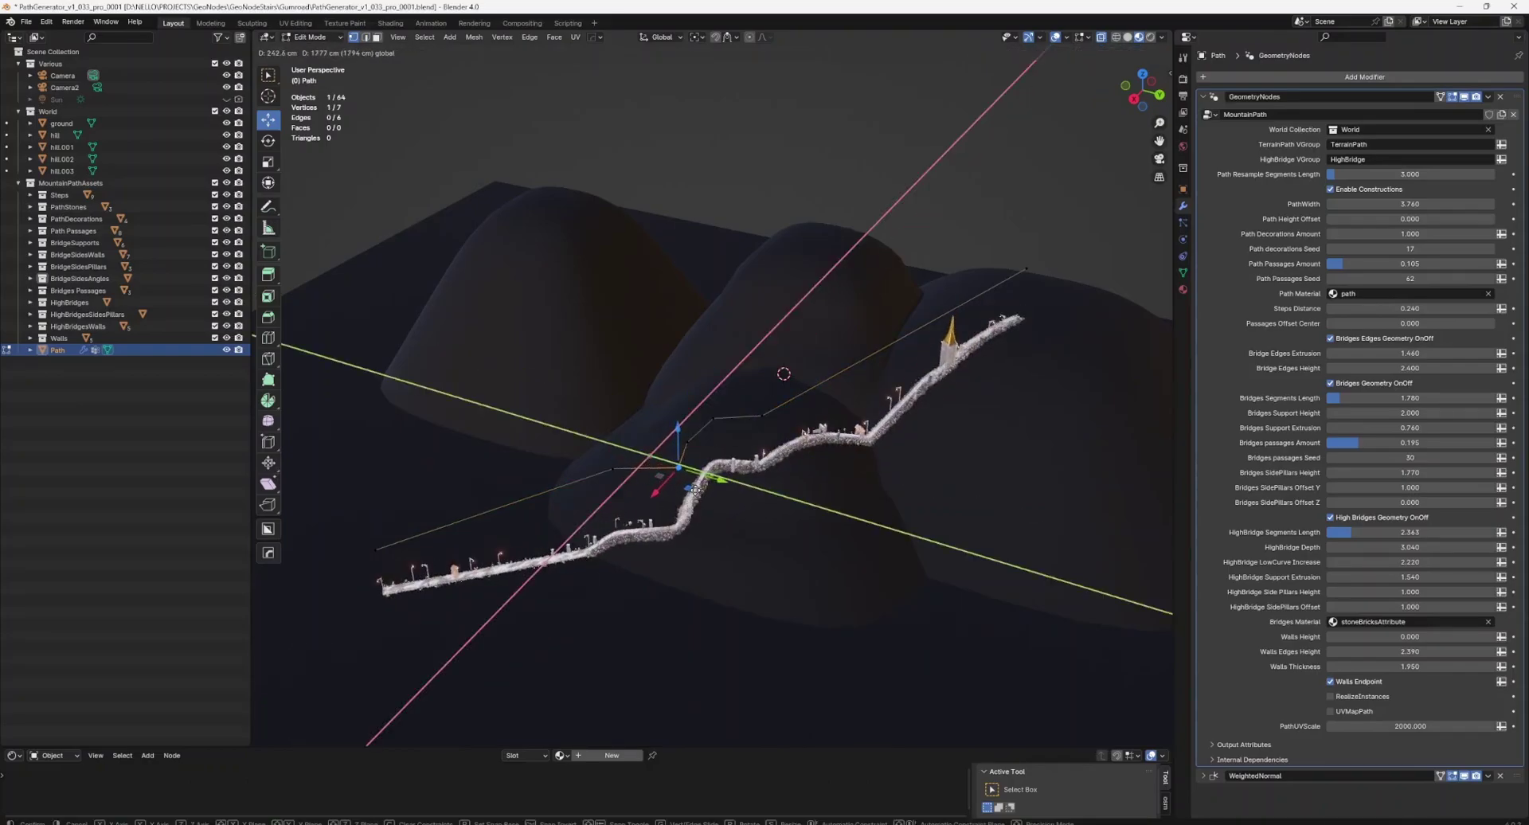
pyautogui.click(714, 417)
pyautogui.moveTo(726, 430); pyautogui.dragTo(717, 439)
pyautogui.moveTo(716, 439); pyautogui.dragTo(812, 474, button='middle')
# Set Path Decorations Amount to 1.540 in the GeometryNodes modifier.
pyautogui.scroll(5, 811, 475)
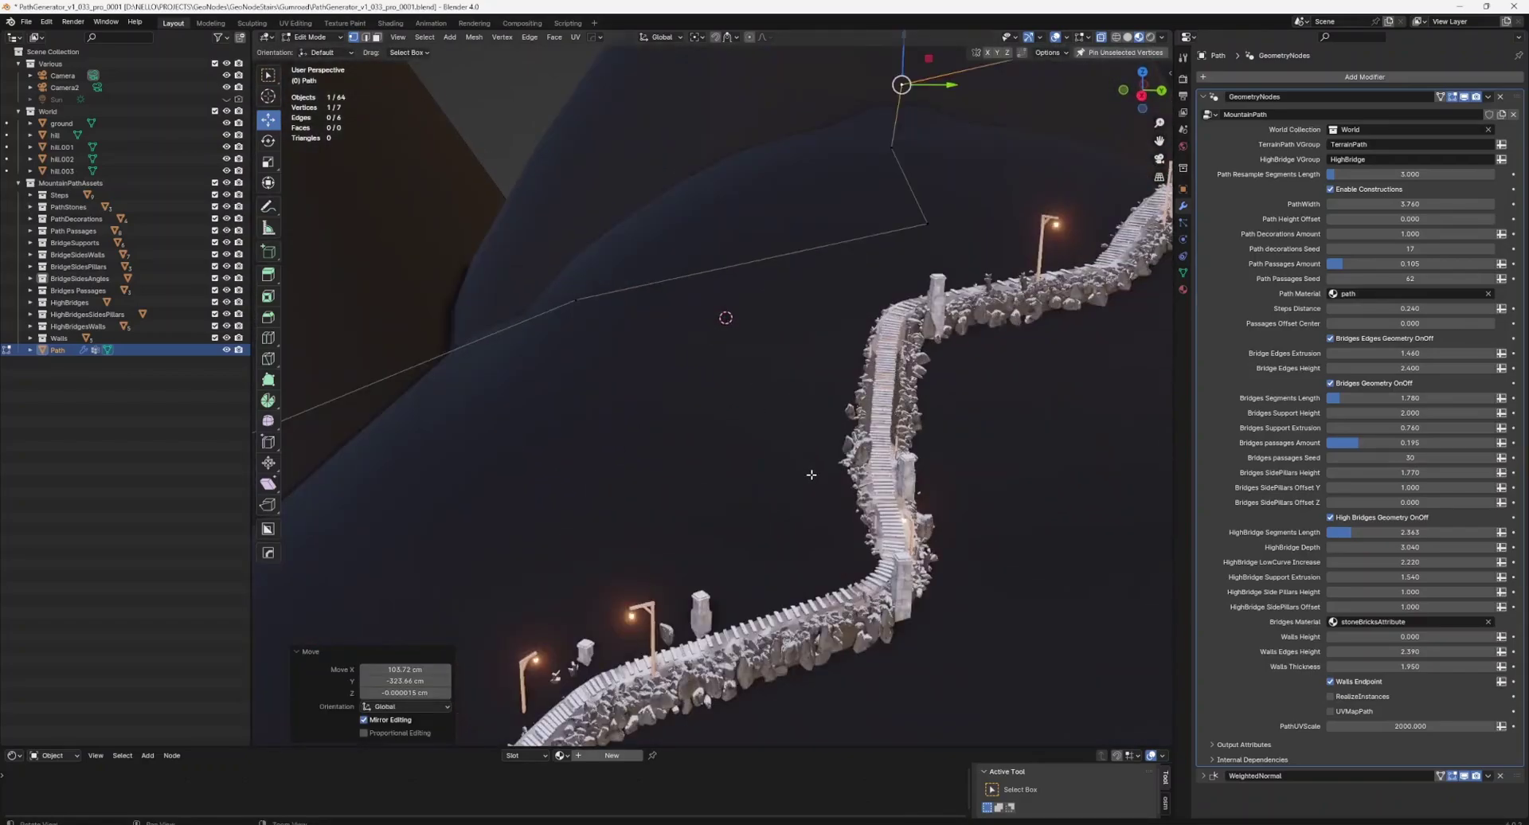
pyautogui.scroll(2, 758, 424)
pyautogui.scroll(2, 758, 422)
pyautogui.scroll(2, 758, 426)
pyautogui.scroll(1, 759, 439)
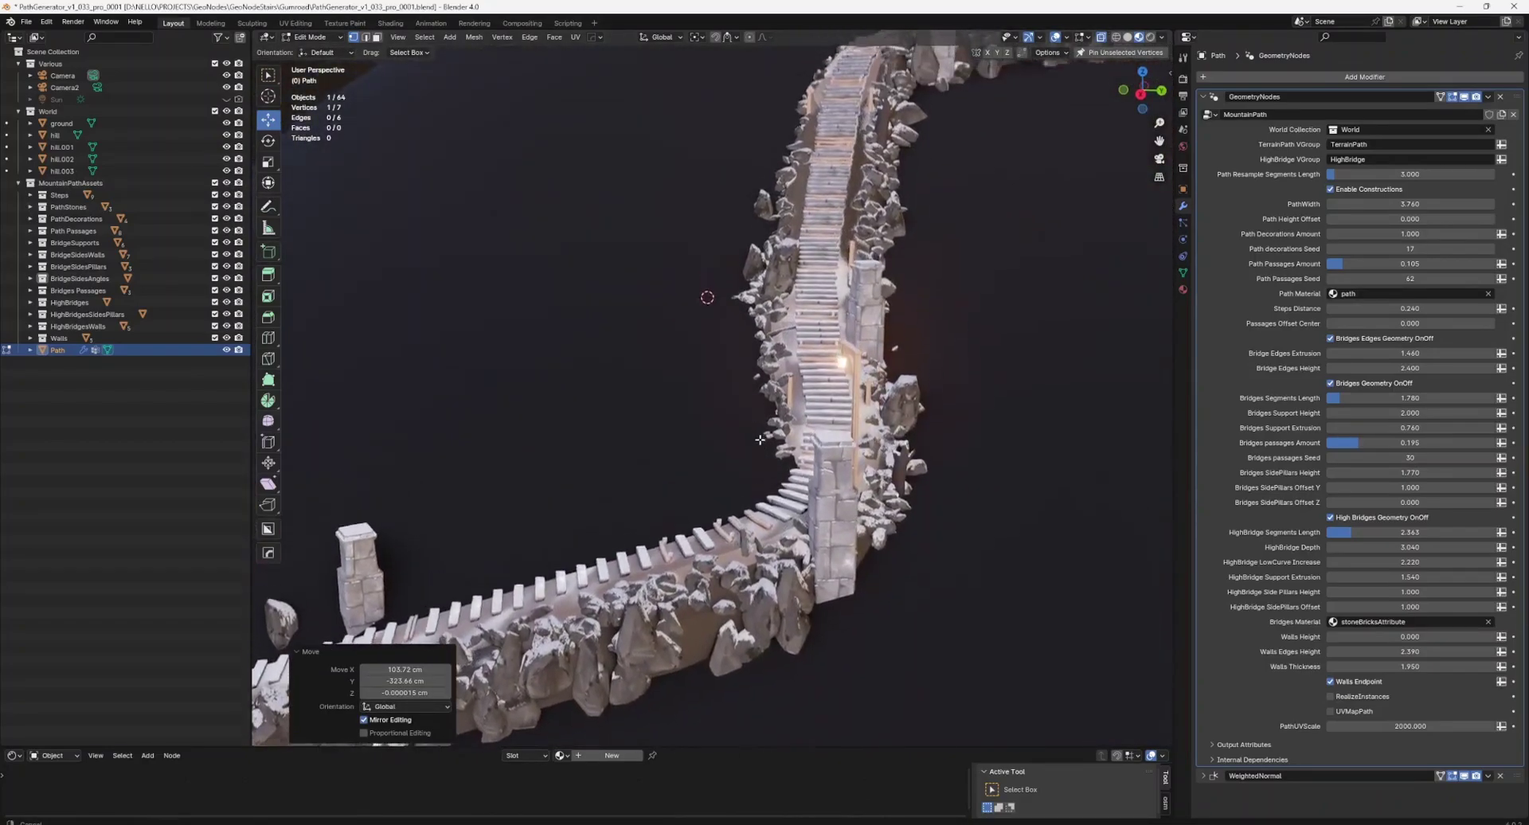
pyautogui.scroll(-2, 760, 439)
pyautogui.scroll(-2, 761, 442)
pyautogui.scroll(-2, 762, 450)
pyautogui.scroll(-1, 764, 456)
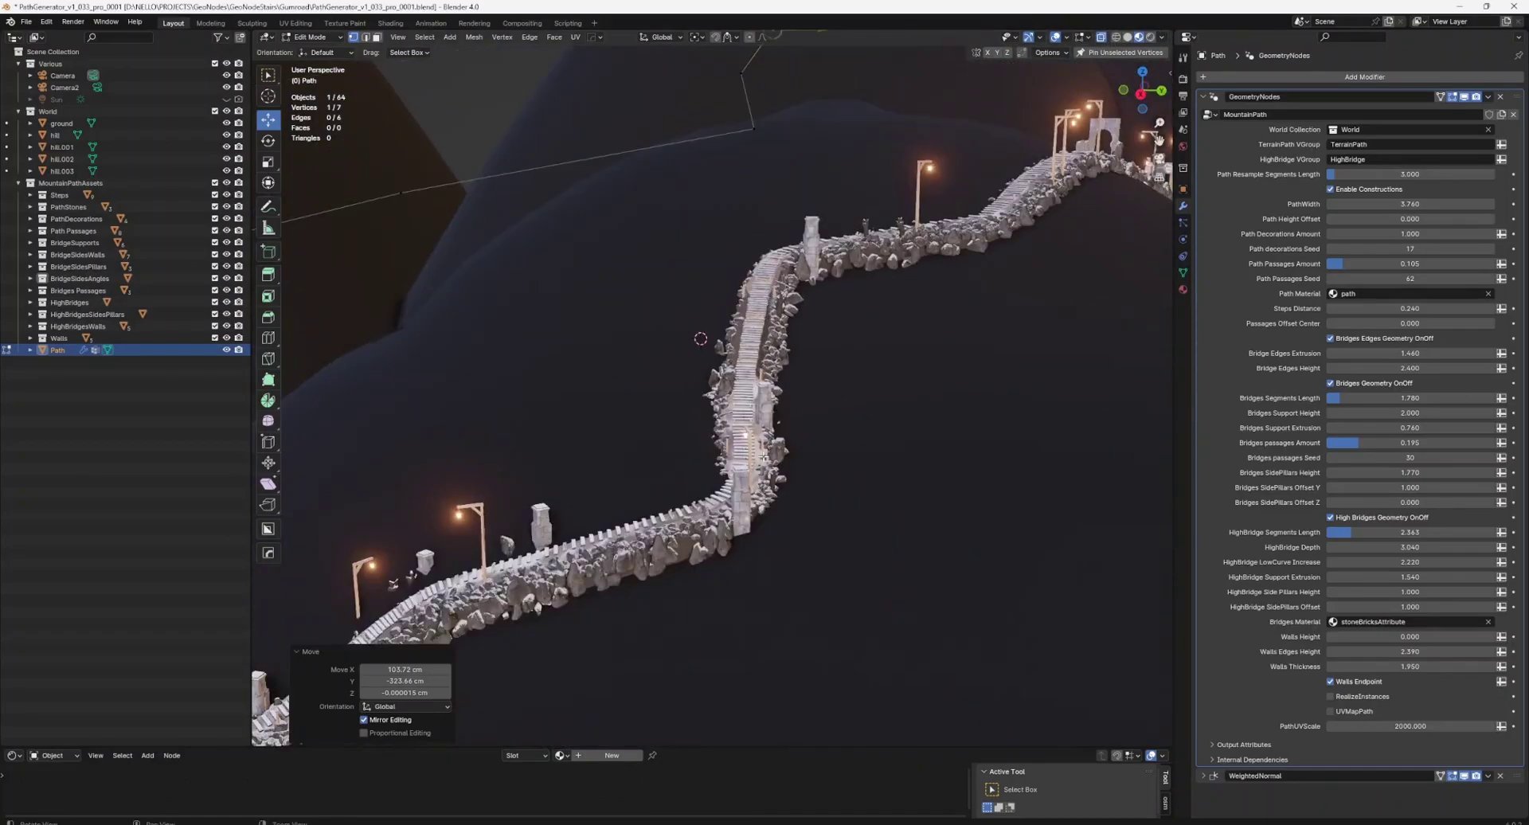
pyautogui.scroll(1, 764, 456)
pyautogui.scroll(2, 773, 448)
pyautogui.scroll(2, 786, 437)
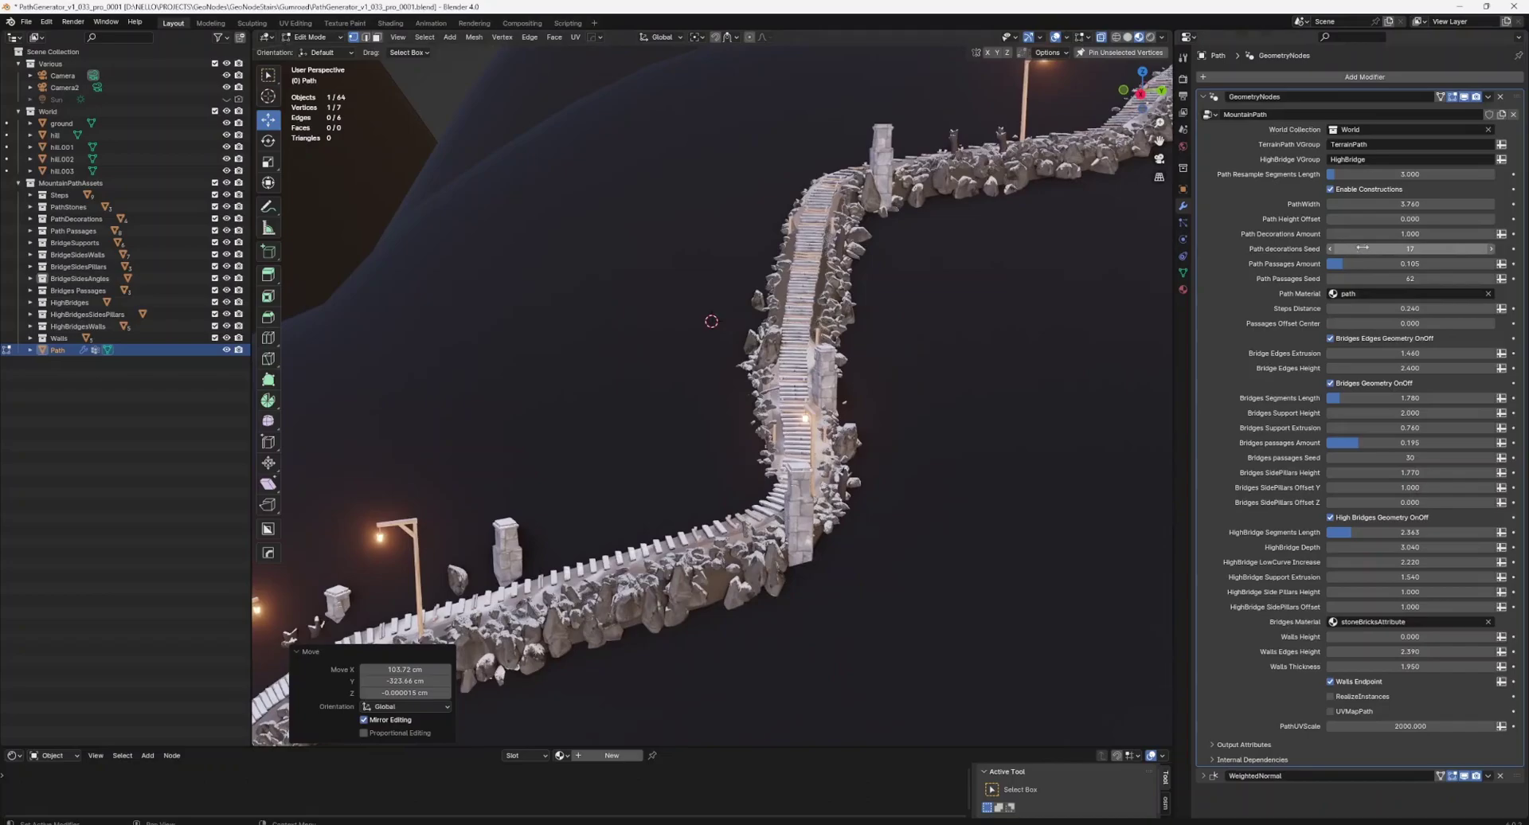
pyautogui.moveTo(1362, 234); pyautogui.dragTo(1397, 233)
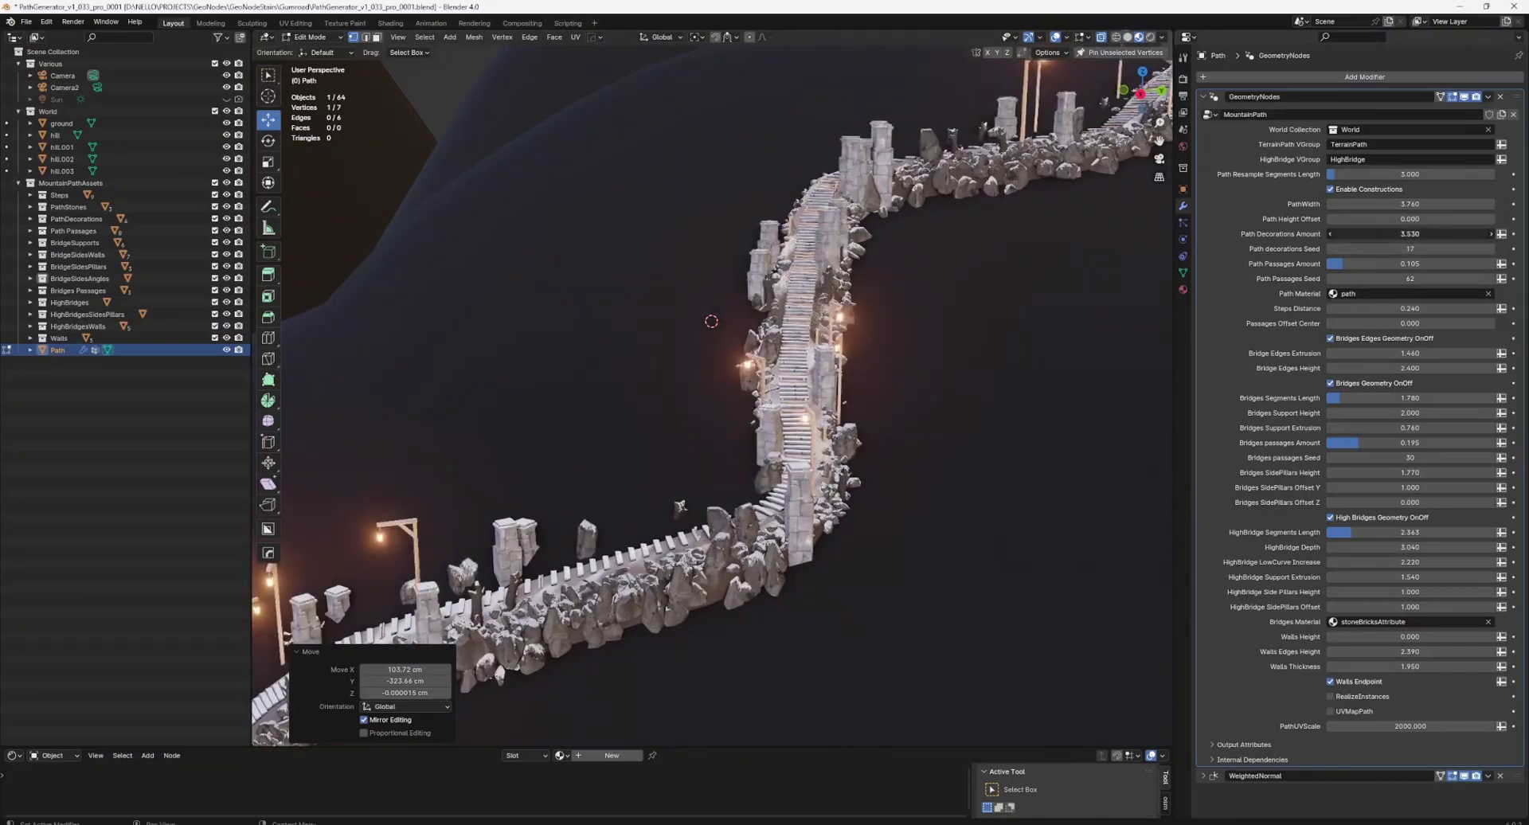
pyautogui.moveTo(1397, 233); pyautogui.dragTo(1364, 235)
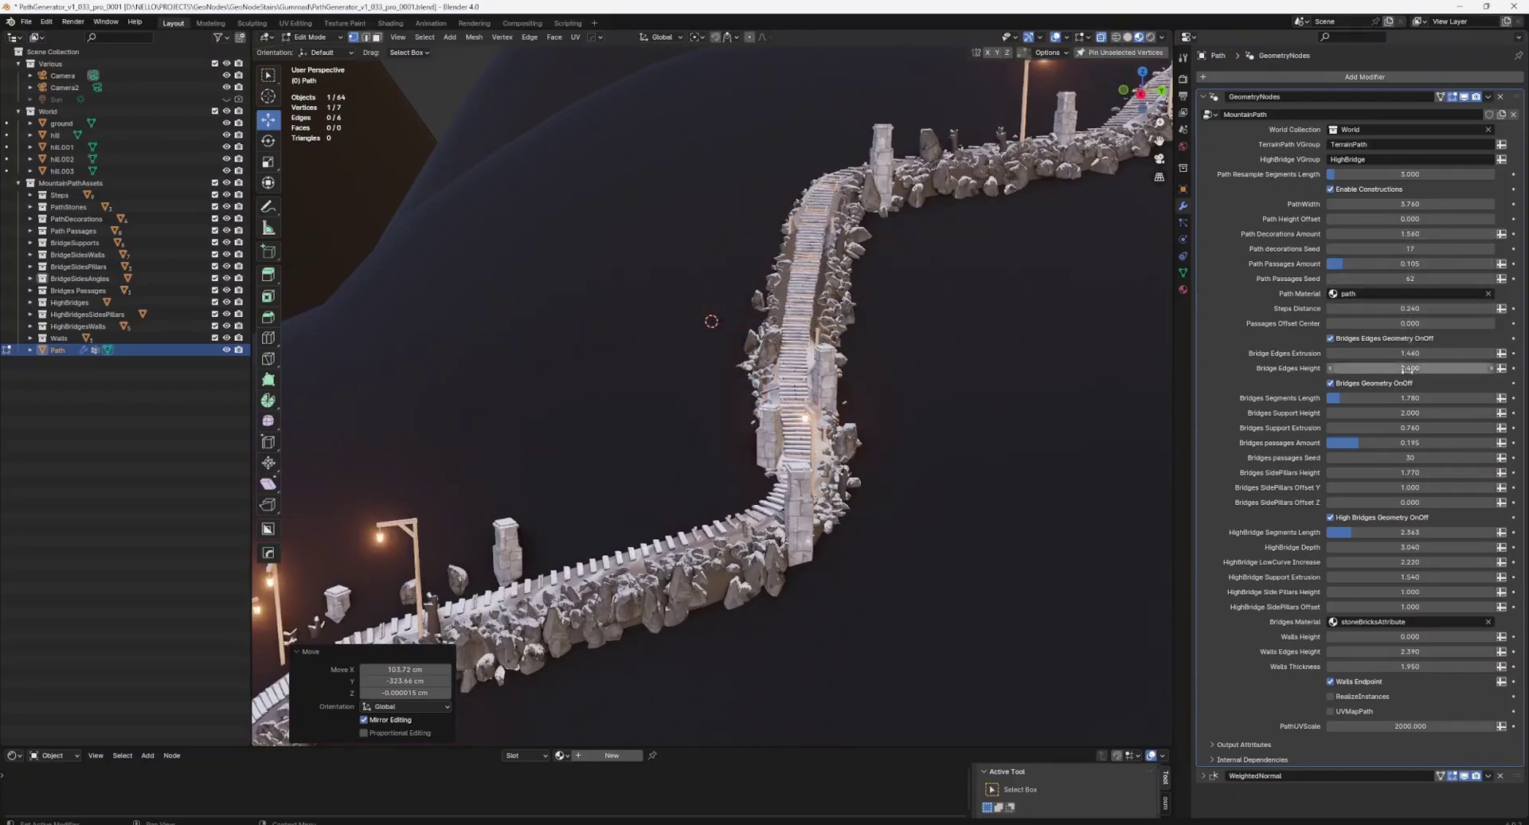
# Set Steps Distance to 0.270 and orbit to inspect the path from the side.
pyautogui.moveTo(1407, 309)
pyautogui.mouseDown()
pyautogui.moveTo(1433, 308)
pyautogui.moveTo(1401, 308)
pyautogui.mouseUp()
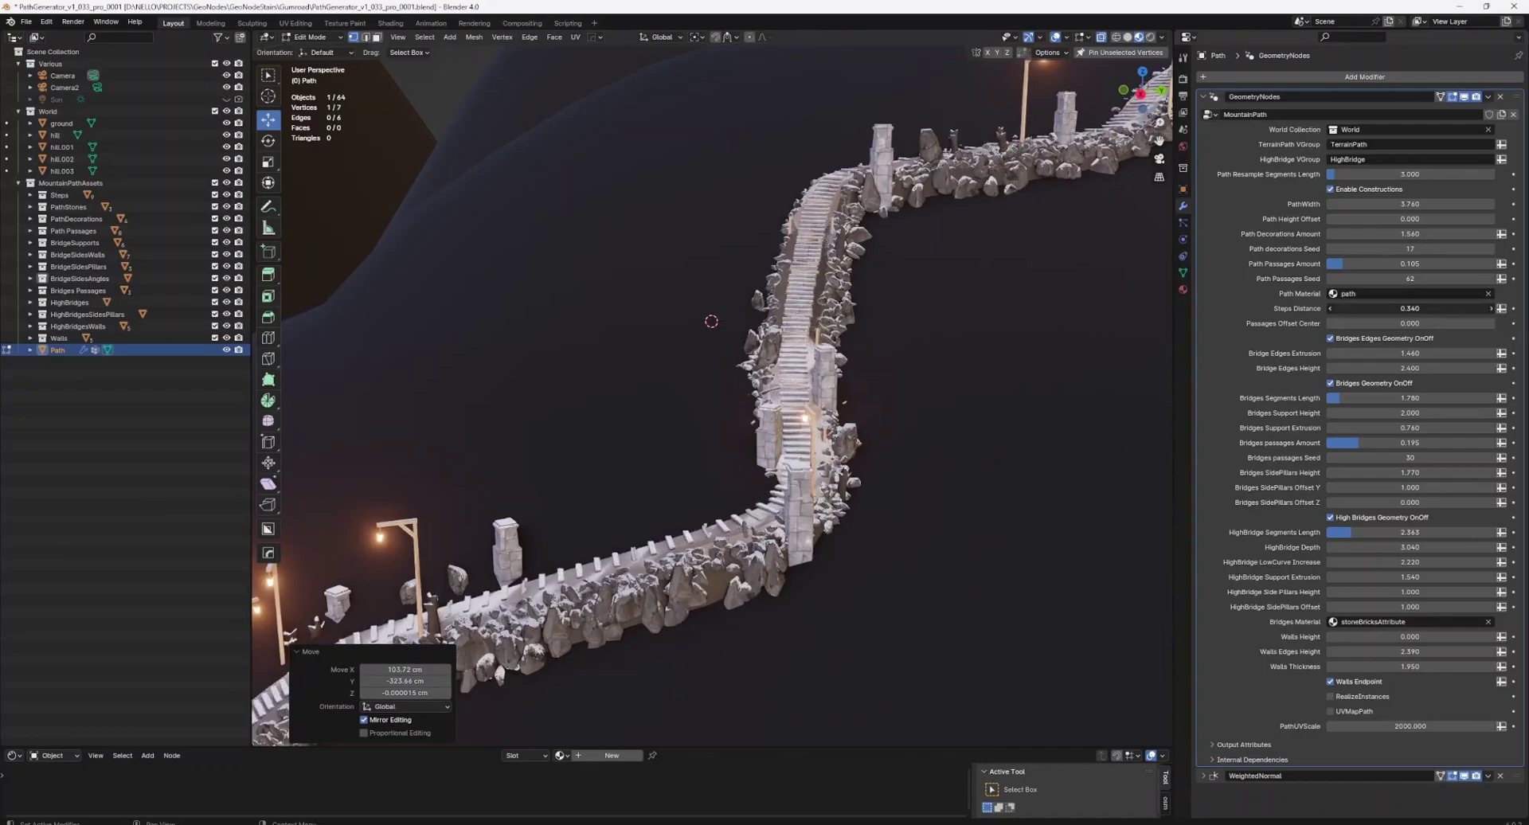
pyautogui.moveTo(716, 358); pyautogui.dragTo(783, 395, button='middle')
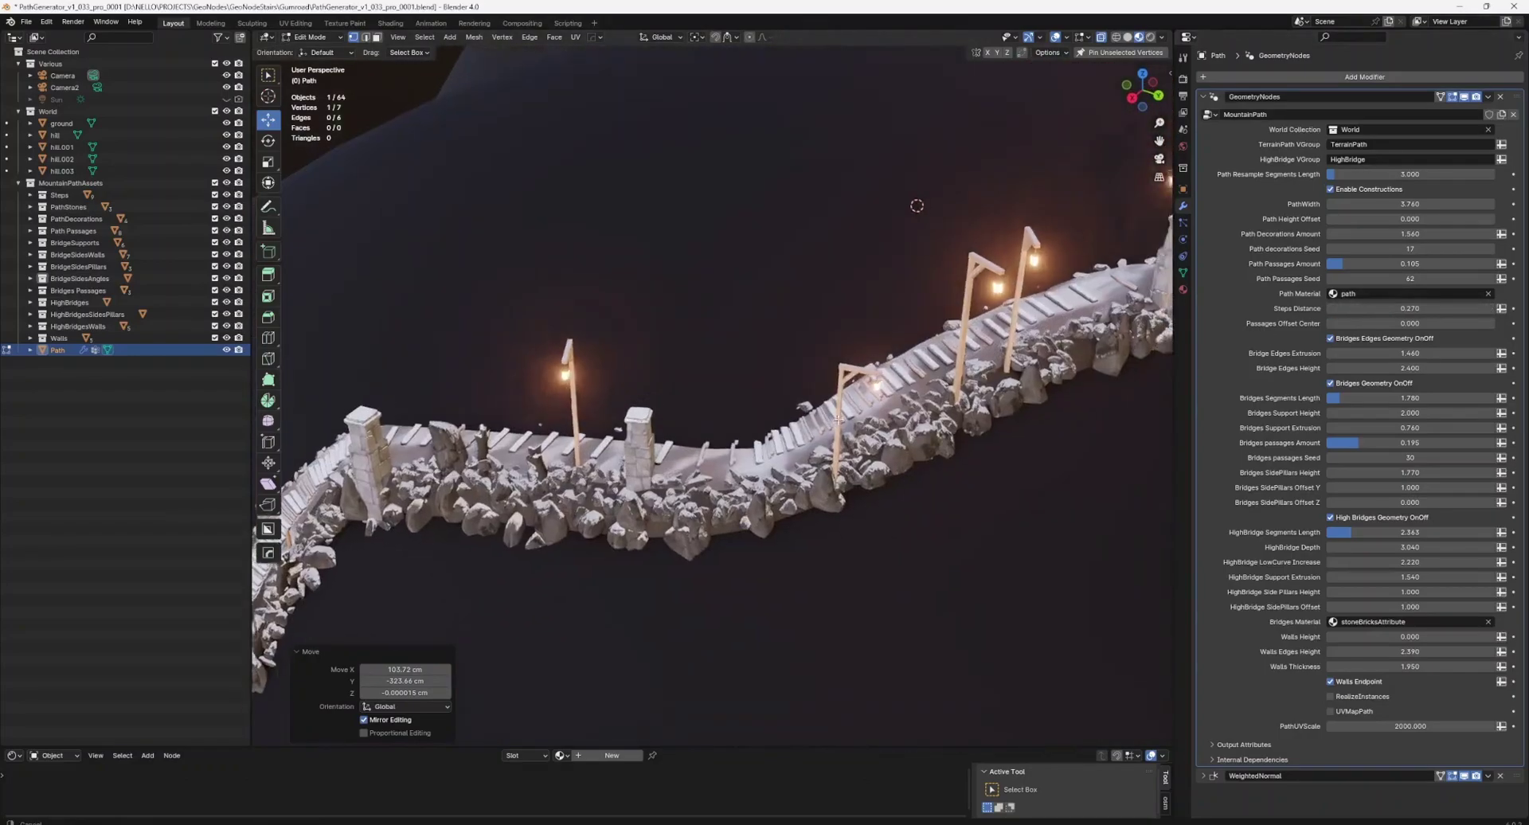
pyautogui.moveTo(783, 395)
pyautogui.mouseDown(button='middle')
pyautogui.moveTo(711, 434)
pyautogui.moveTo(793, 410)
pyautogui.moveTo(798, 302)
pyautogui.mouseUp(button='middle')
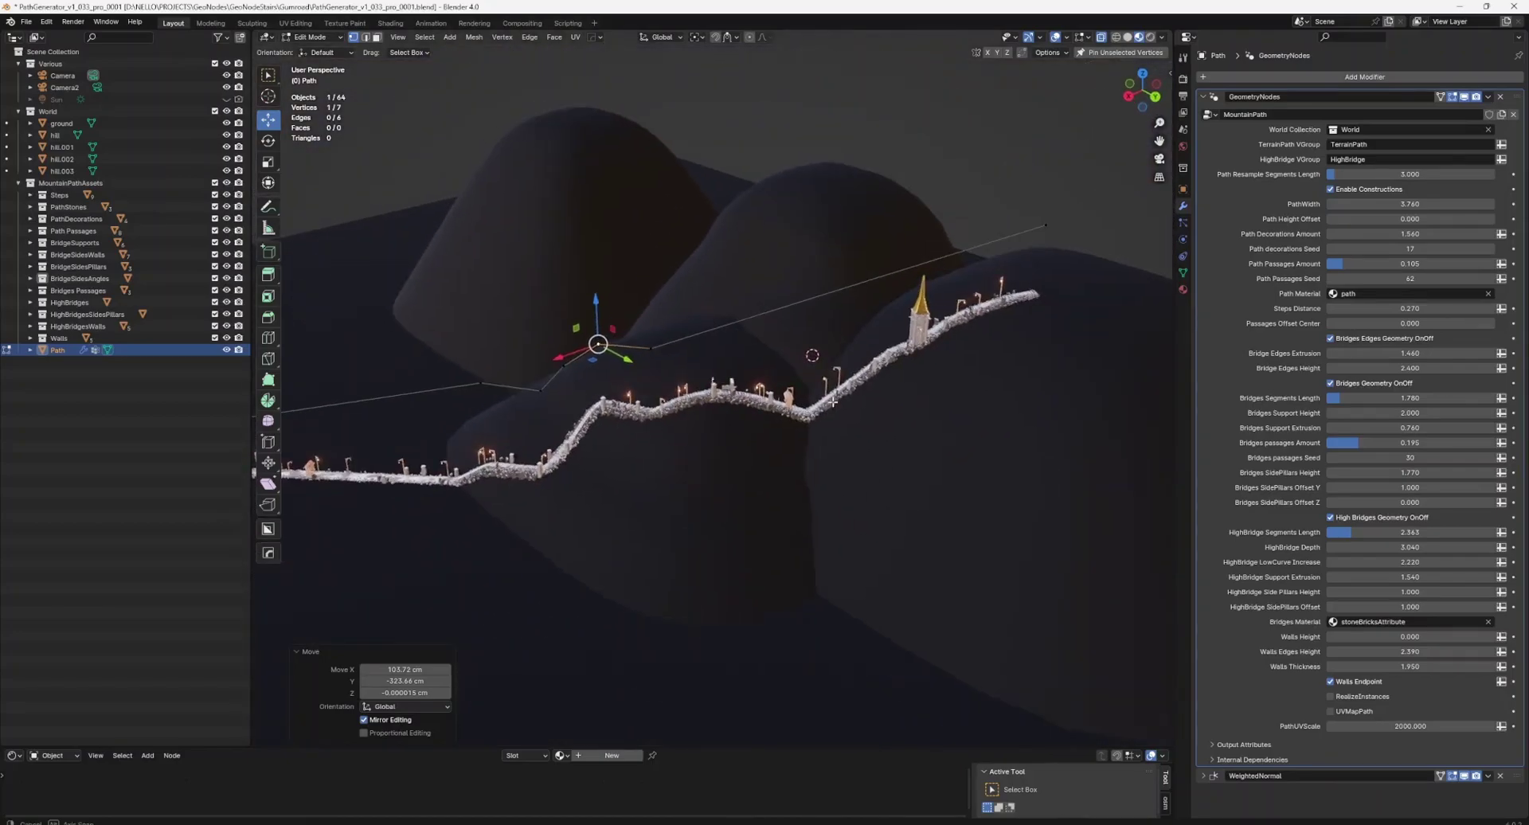
# Subdivide the path segment near the tower and slide the new vertex along it.
pyautogui.press('2')
pyautogui.click(798, 302)
pyautogui.rightClick(797, 302)
pyautogui.click(797, 303)
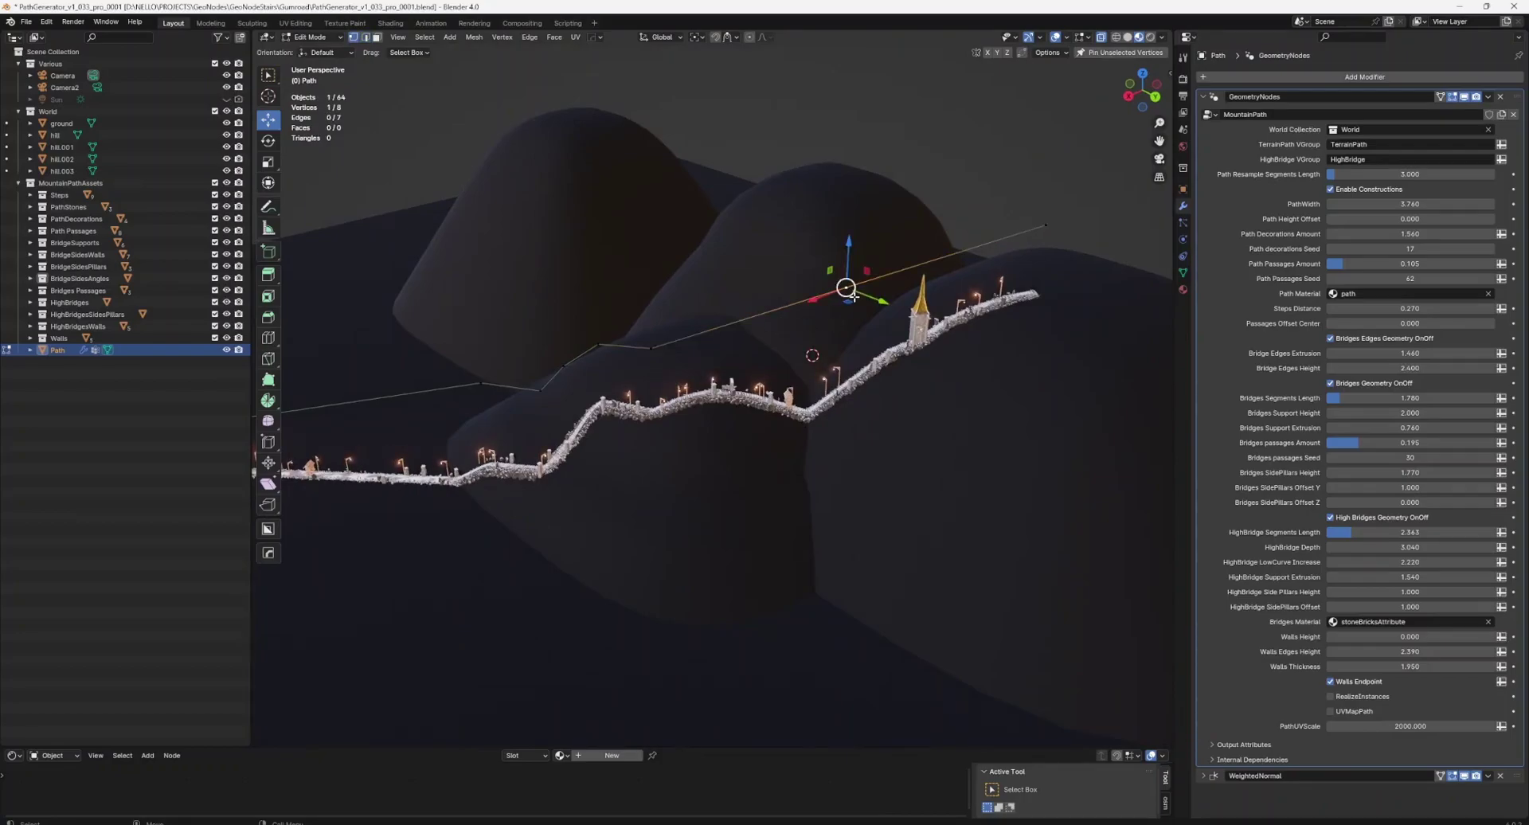
pyautogui.press('g')
pyautogui.press('g')
pyautogui.click(899, 294)
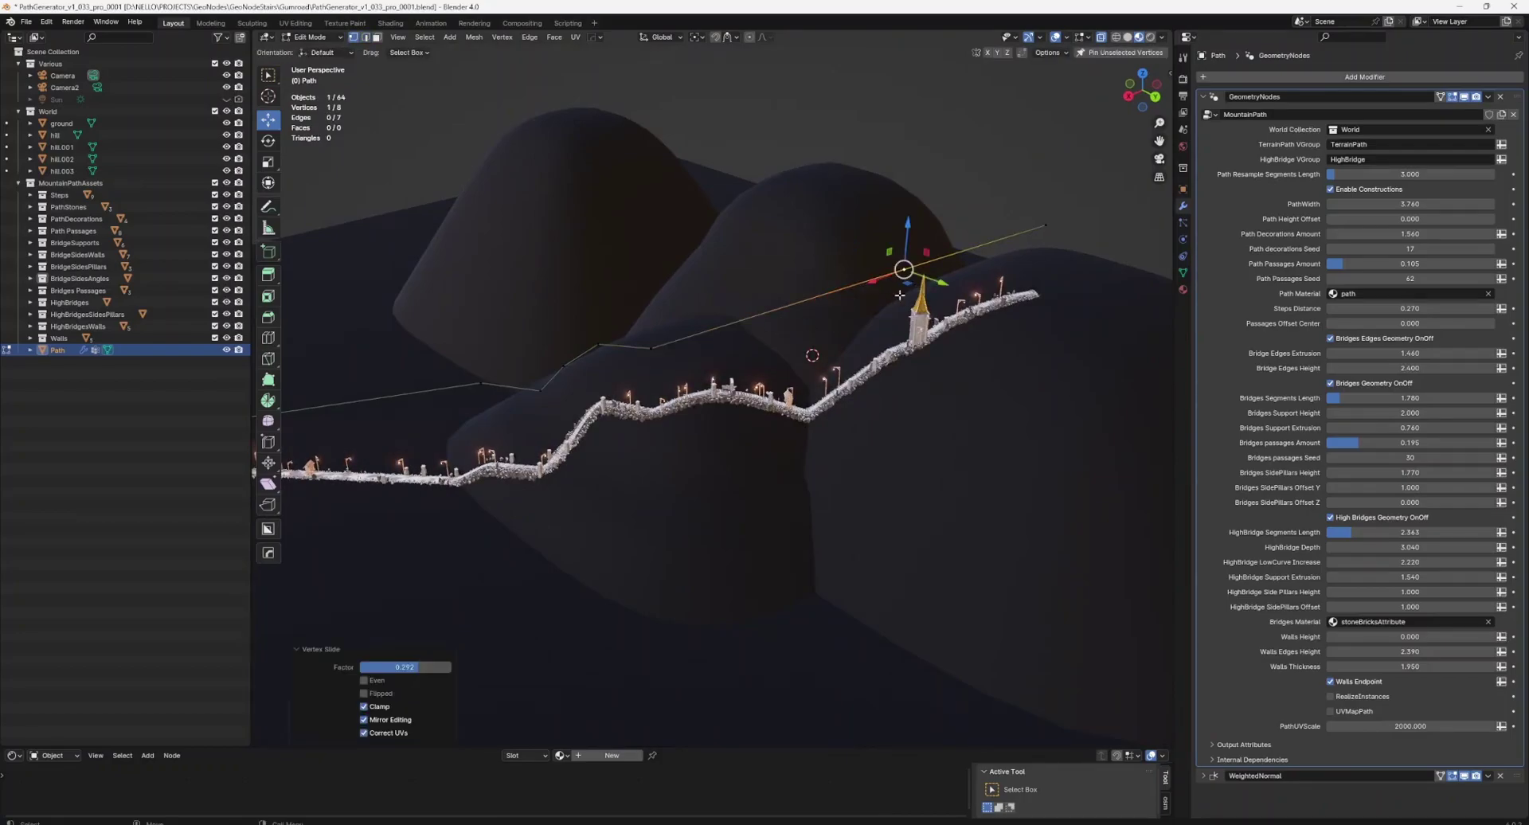
# Subdivide again and lower a new vertex 618.55 cm toward the hillside.
pyautogui.rightClick(756, 315)
pyautogui.click(757, 315)
pyautogui.hotkey('alt', 'a')
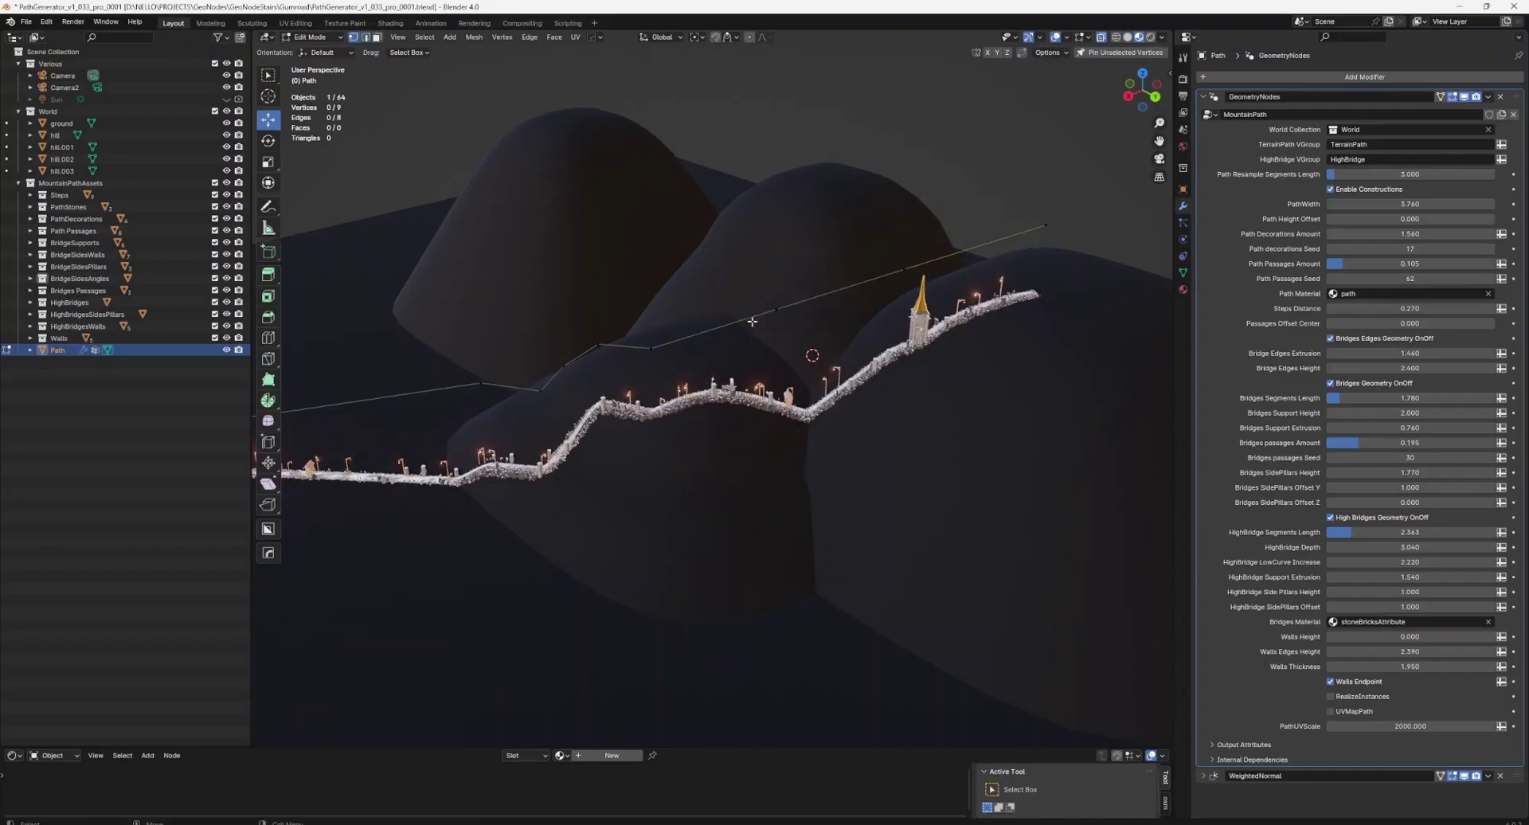
pyautogui.moveTo(841, 257)
pyautogui.mouseDown()
pyautogui.moveTo(838, 314)
pyautogui.moveTo(814, 292)
pyautogui.mouseUp()
# Remove the selected vertex from the TerrainPath vertex group and lower it 2031.5 cm.
pyautogui.click(1182, 272)
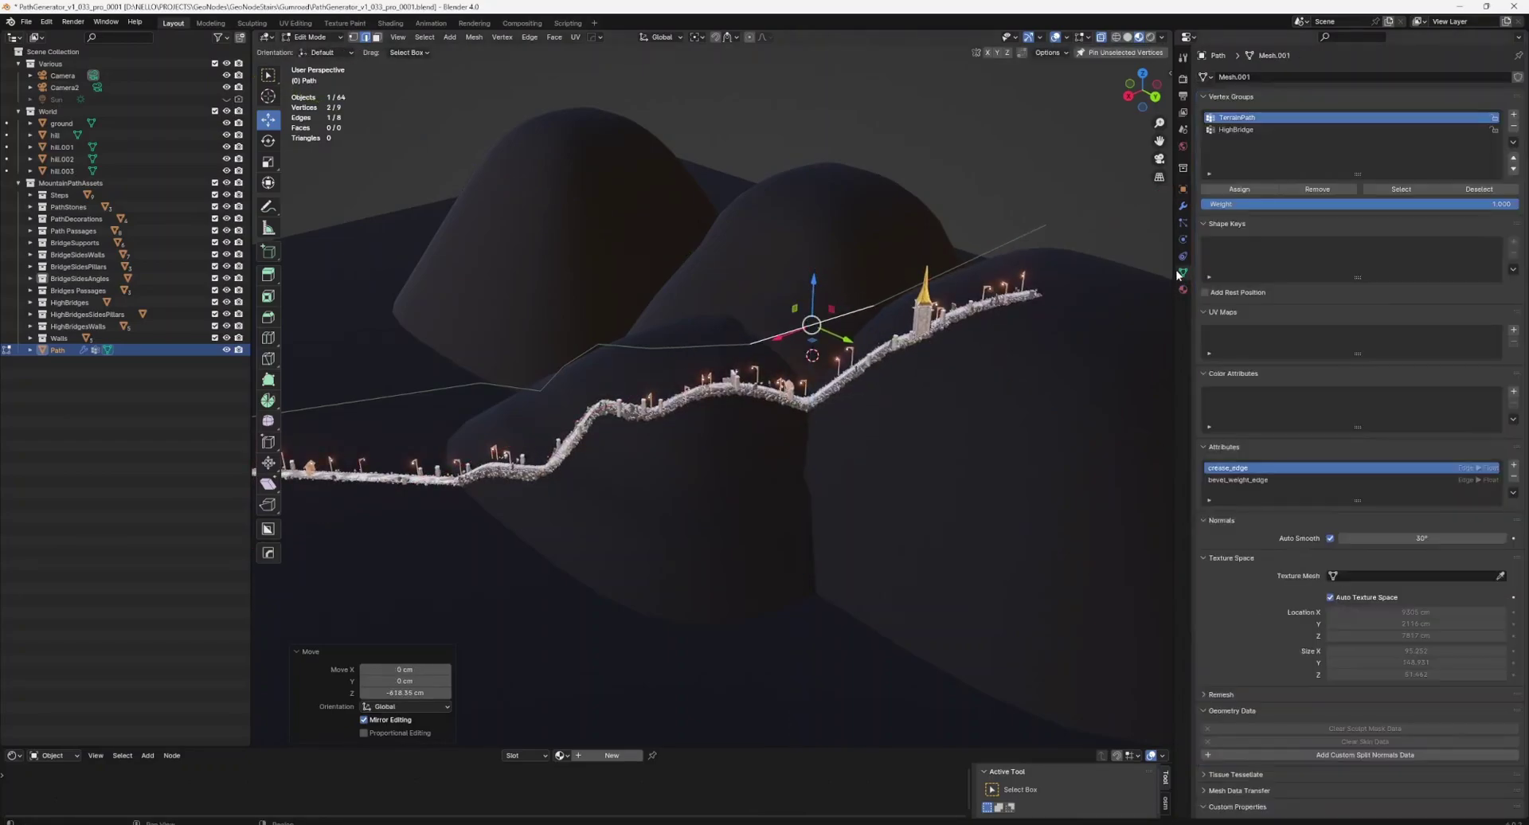
pyautogui.click(1315, 190)
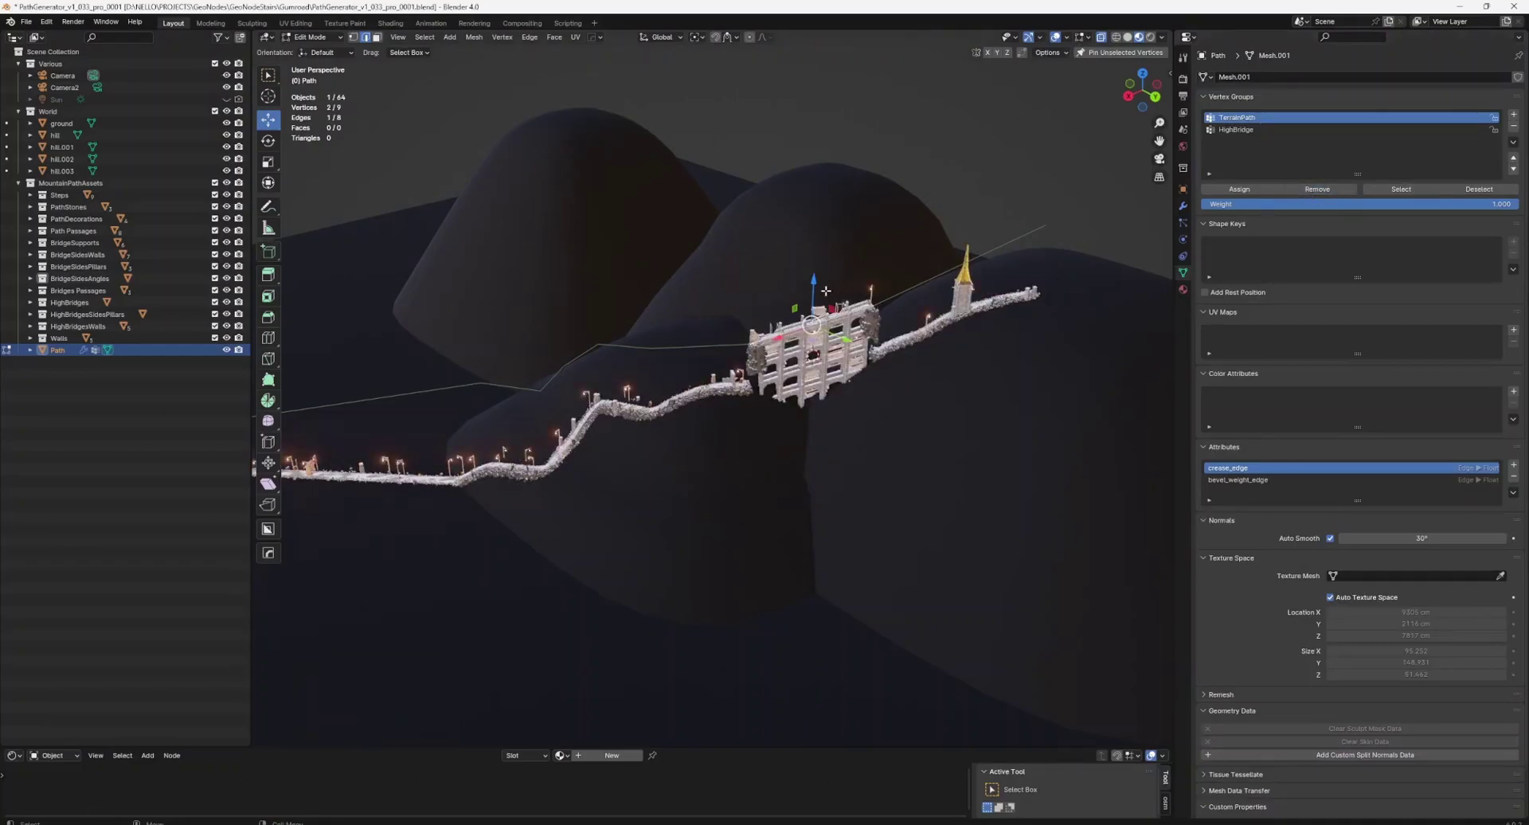
pyautogui.press('g')
pyautogui.press('z')
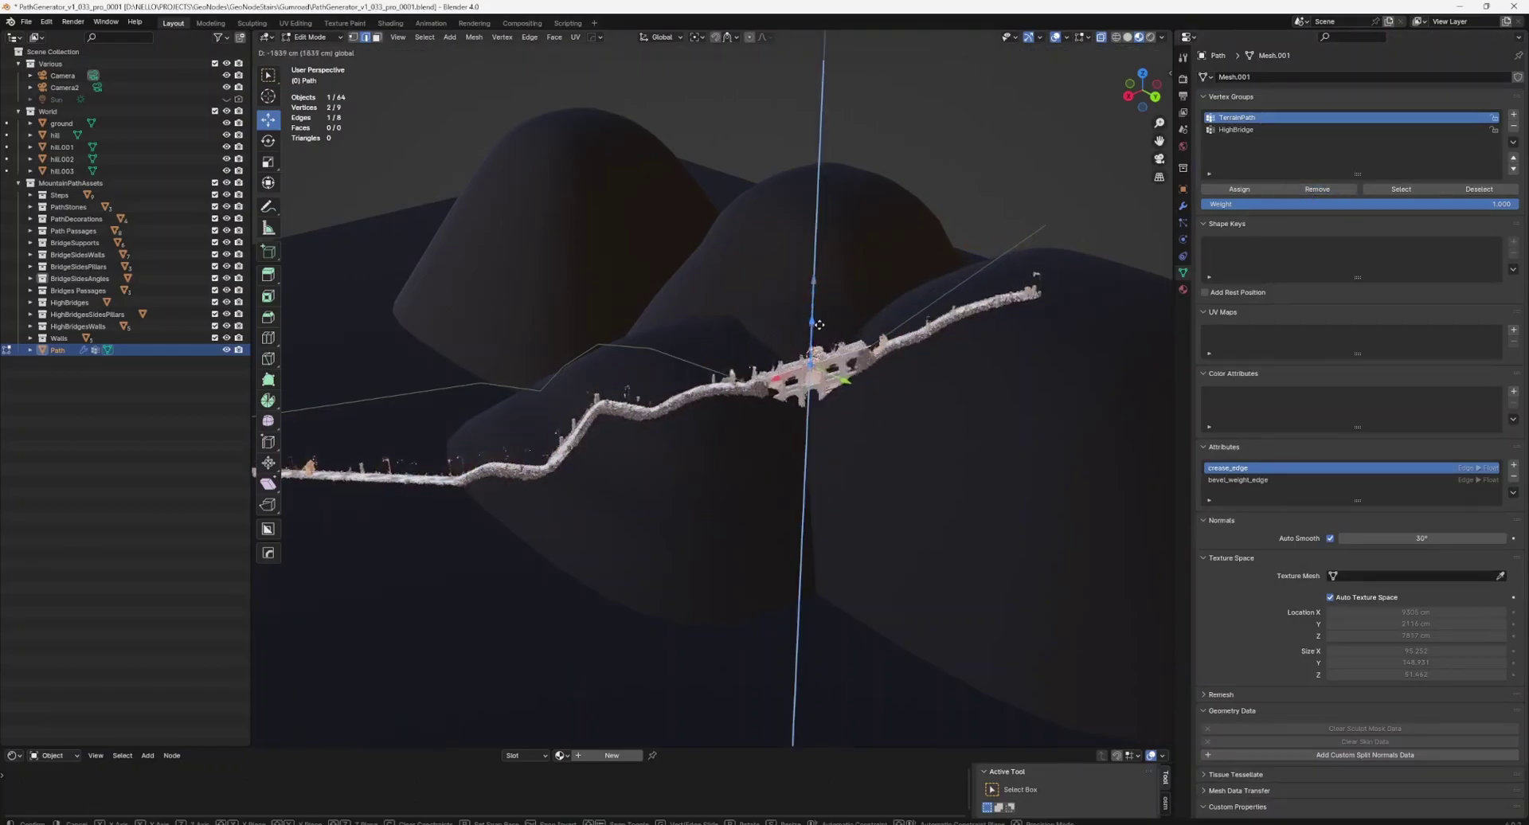
pyautogui.click(826, 328)
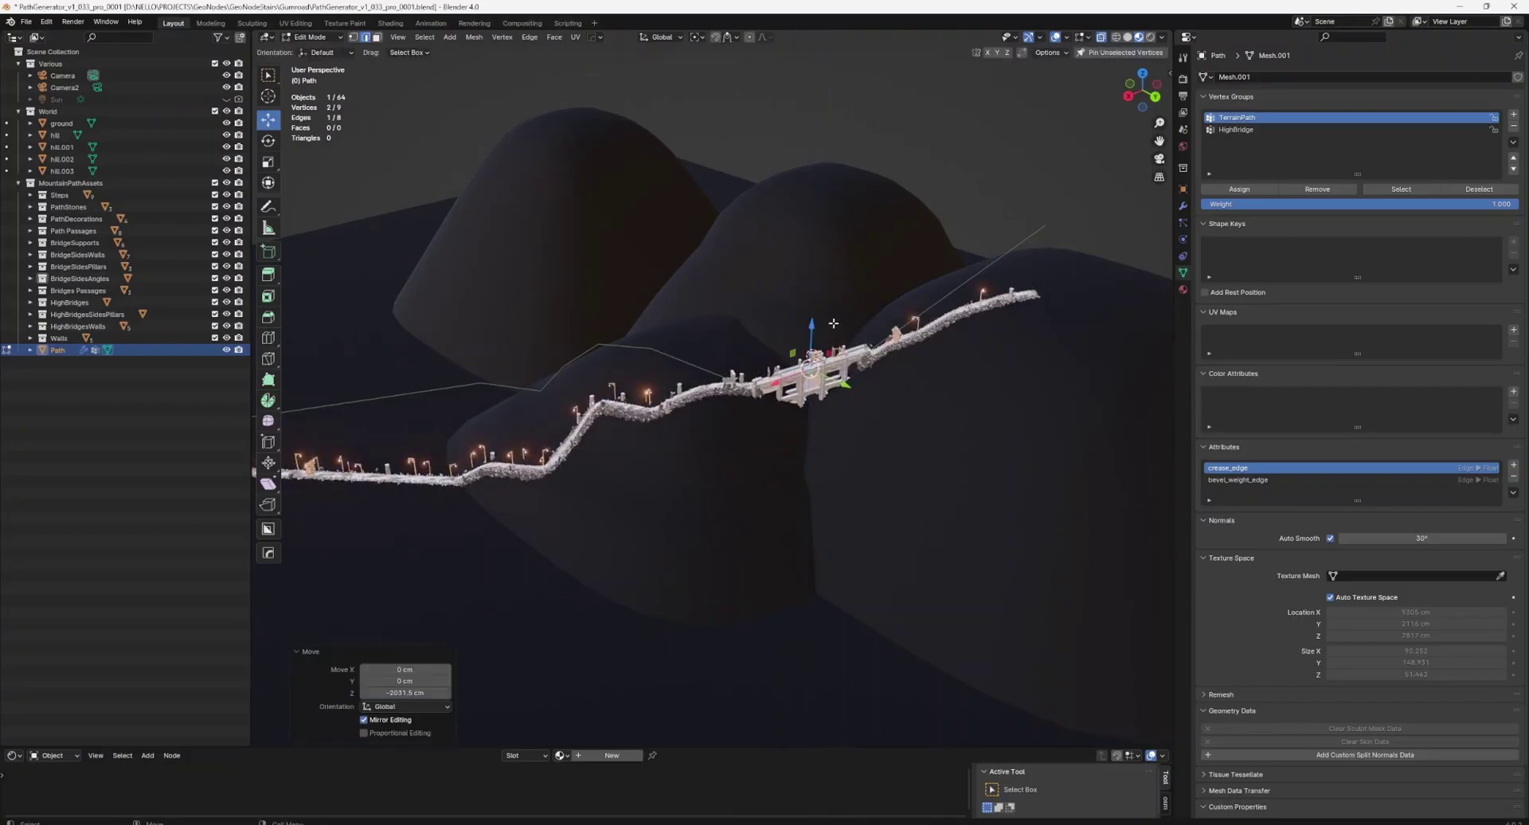
pyautogui.press('KP_Decimal')
# Lower a neighbouring vertex 196.8 cm and view along the path toward the bridge.
pyautogui.click(1041, 360)
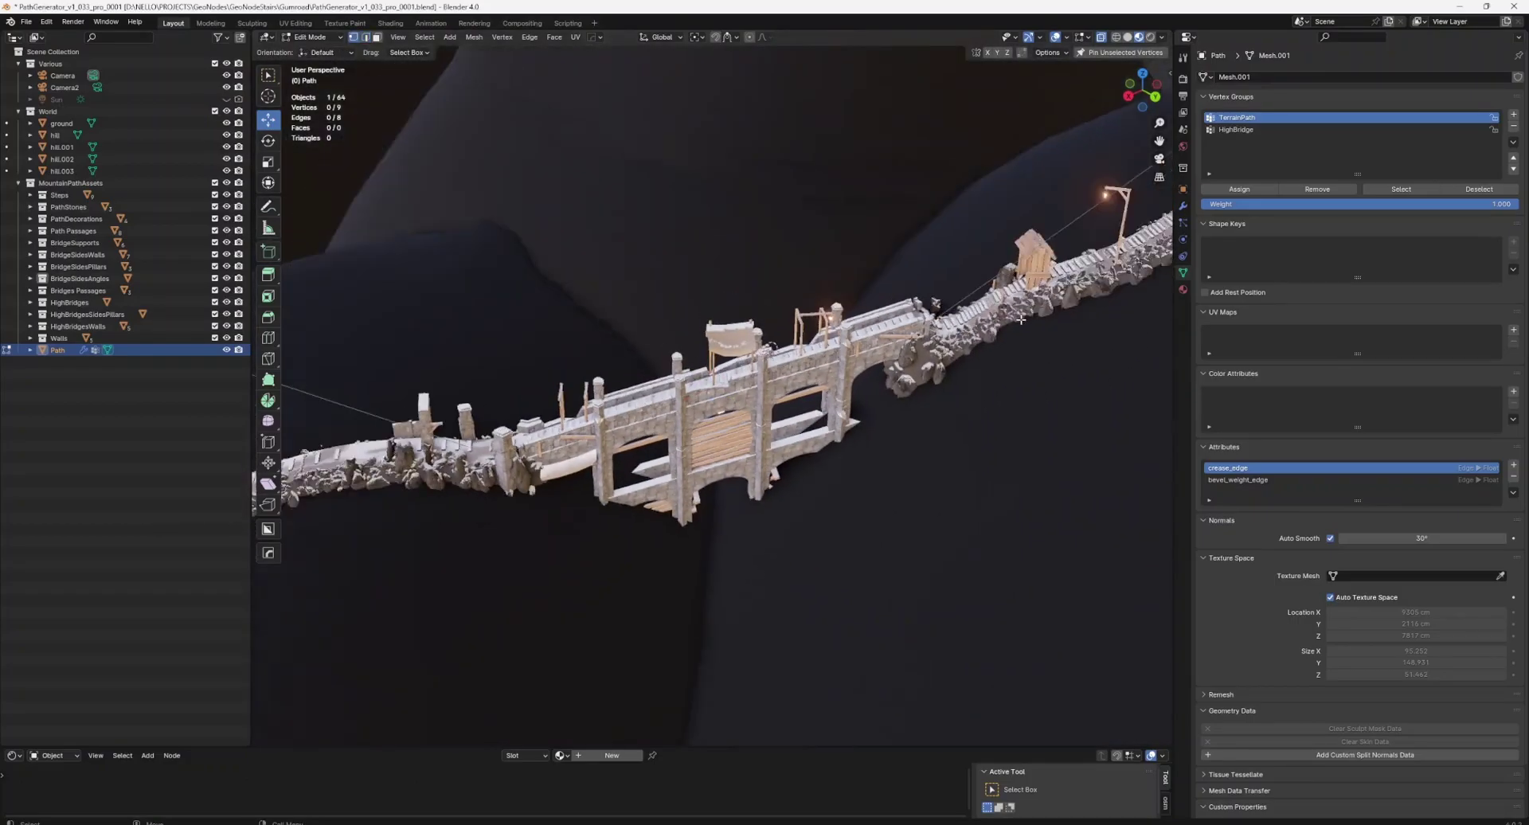
pyautogui.moveTo(1041, 360); pyautogui.dragTo(940, 344, button='middle')
pyautogui.moveTo(945, 296); pyautogui.dragTo(946, 317)
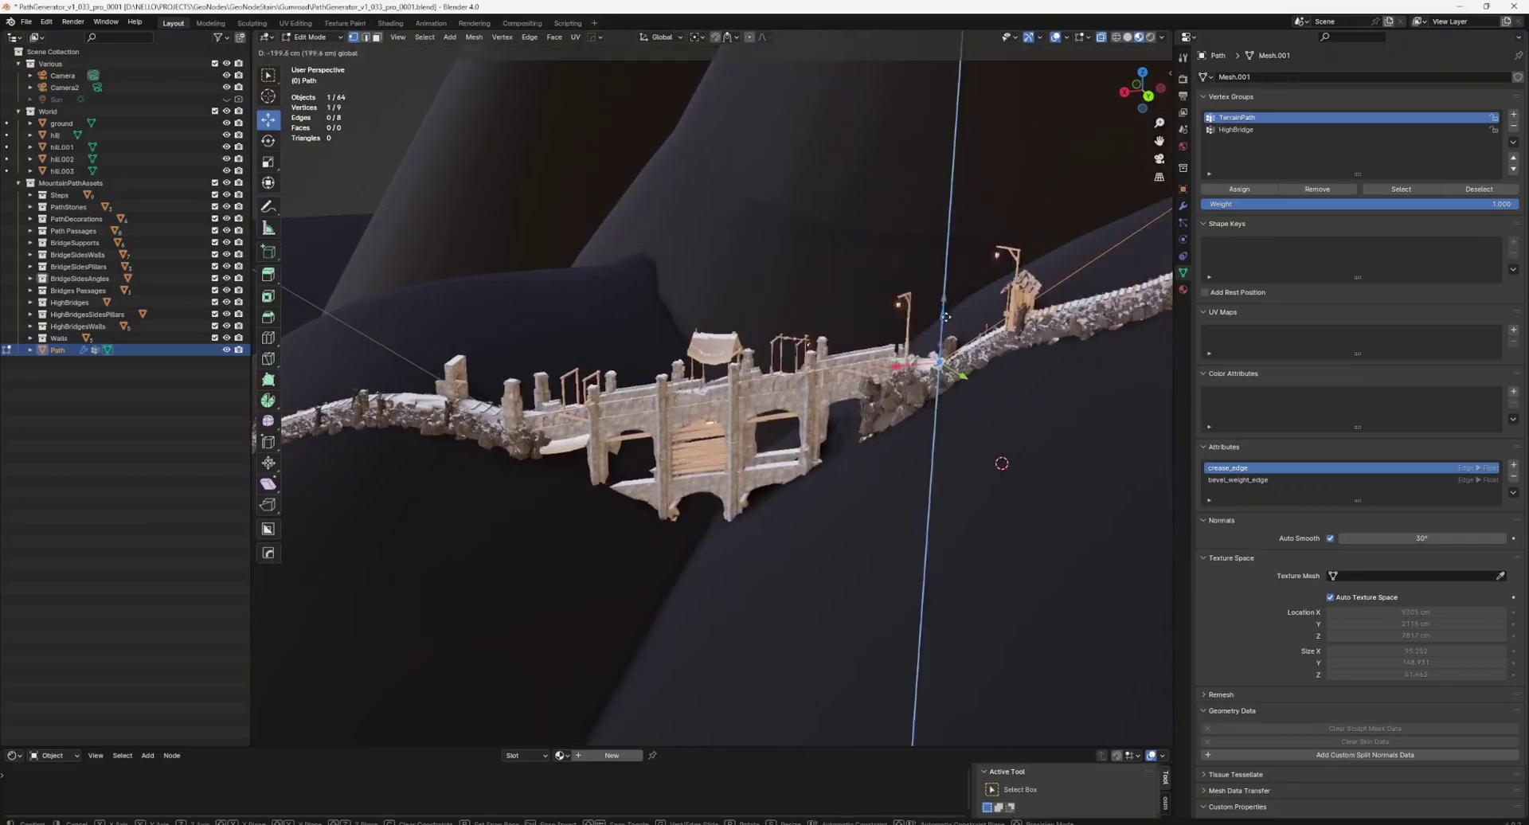
pyautogui.moveTo(1001, 462)
pyautogui.mouseDown(button='middle')
pyautogui.moveTo(881, 388)
pyautogui.moveTo(894, 426)
pyautogui.moveTo(671, 367)
pyautogui.moveTo(1187, 254)
pyautogui.mouseUp(button='middle')
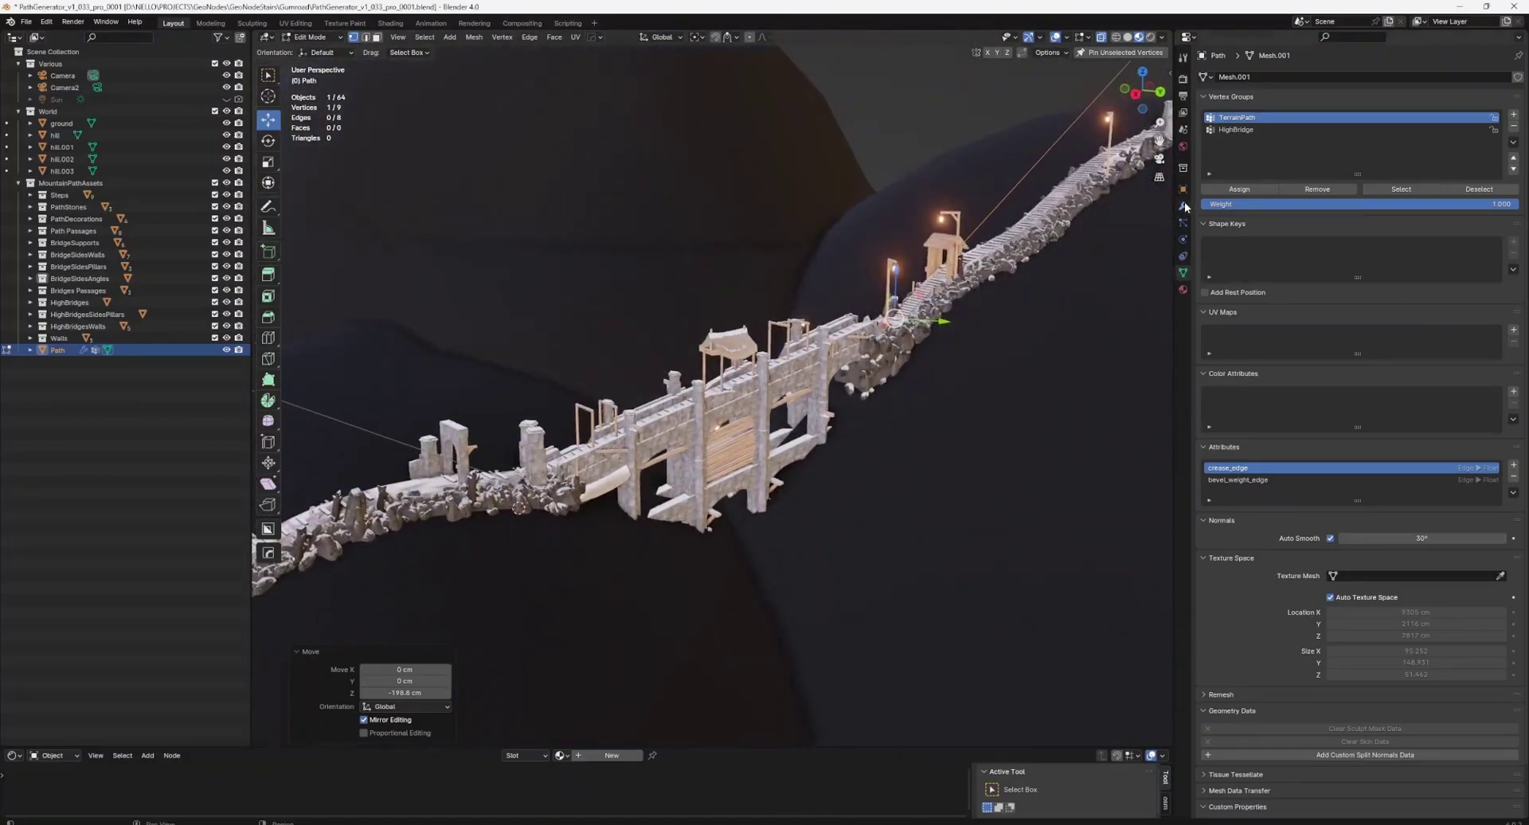
pyautogui.click(1183, 204)
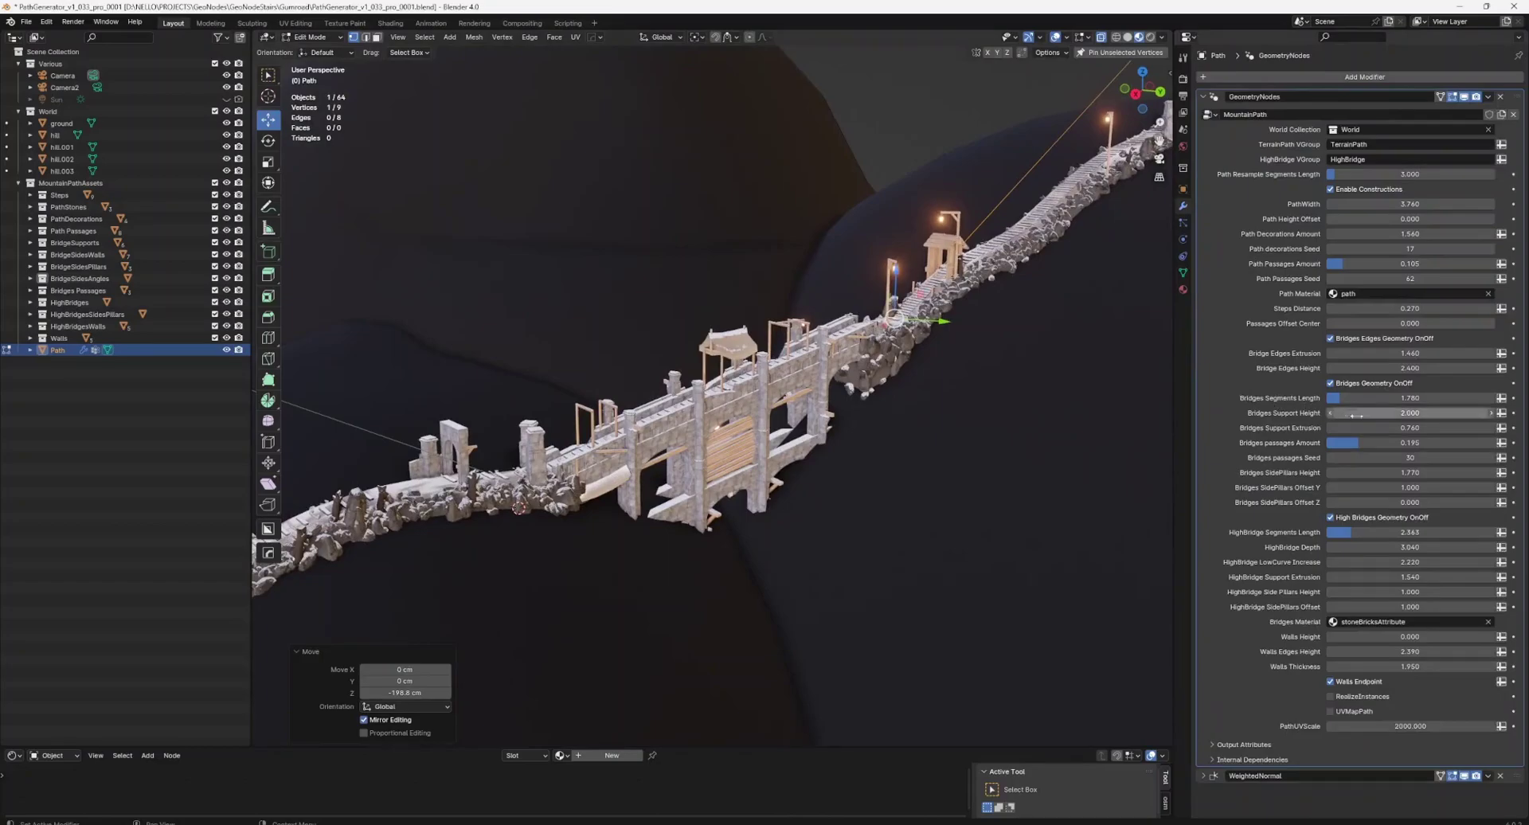
# Set bridge Support Height 1.990, SidePillars Offset Y 1.330 and SidePillars Height 1.170.
pyautogui.moveTo(1378, 414); pyautogui.dragTo(1371, 415)
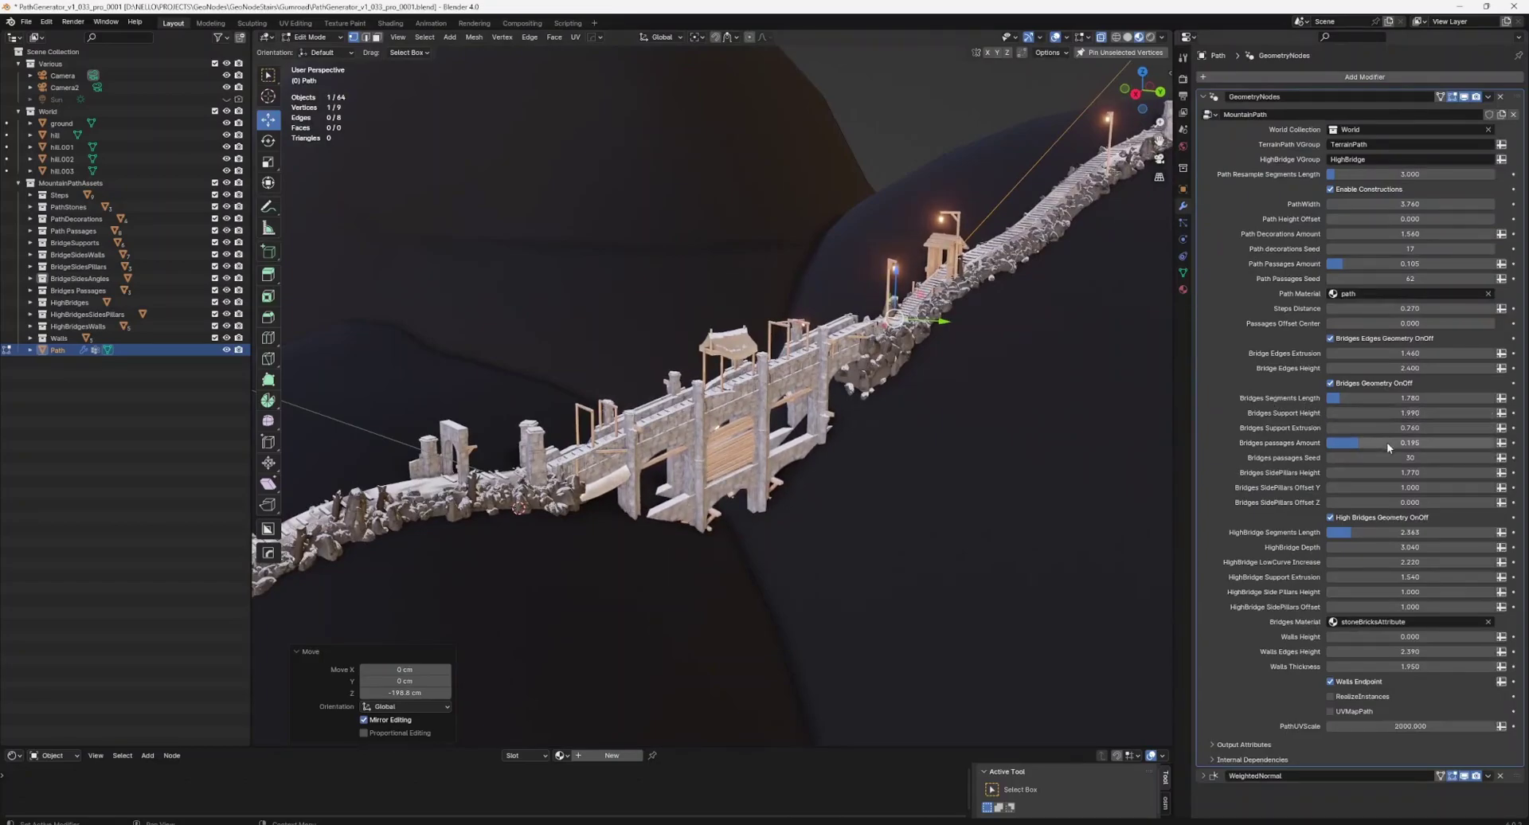
pyautogui.moveTo(1394, 490); pyautogui.dragTo(1395, 490)
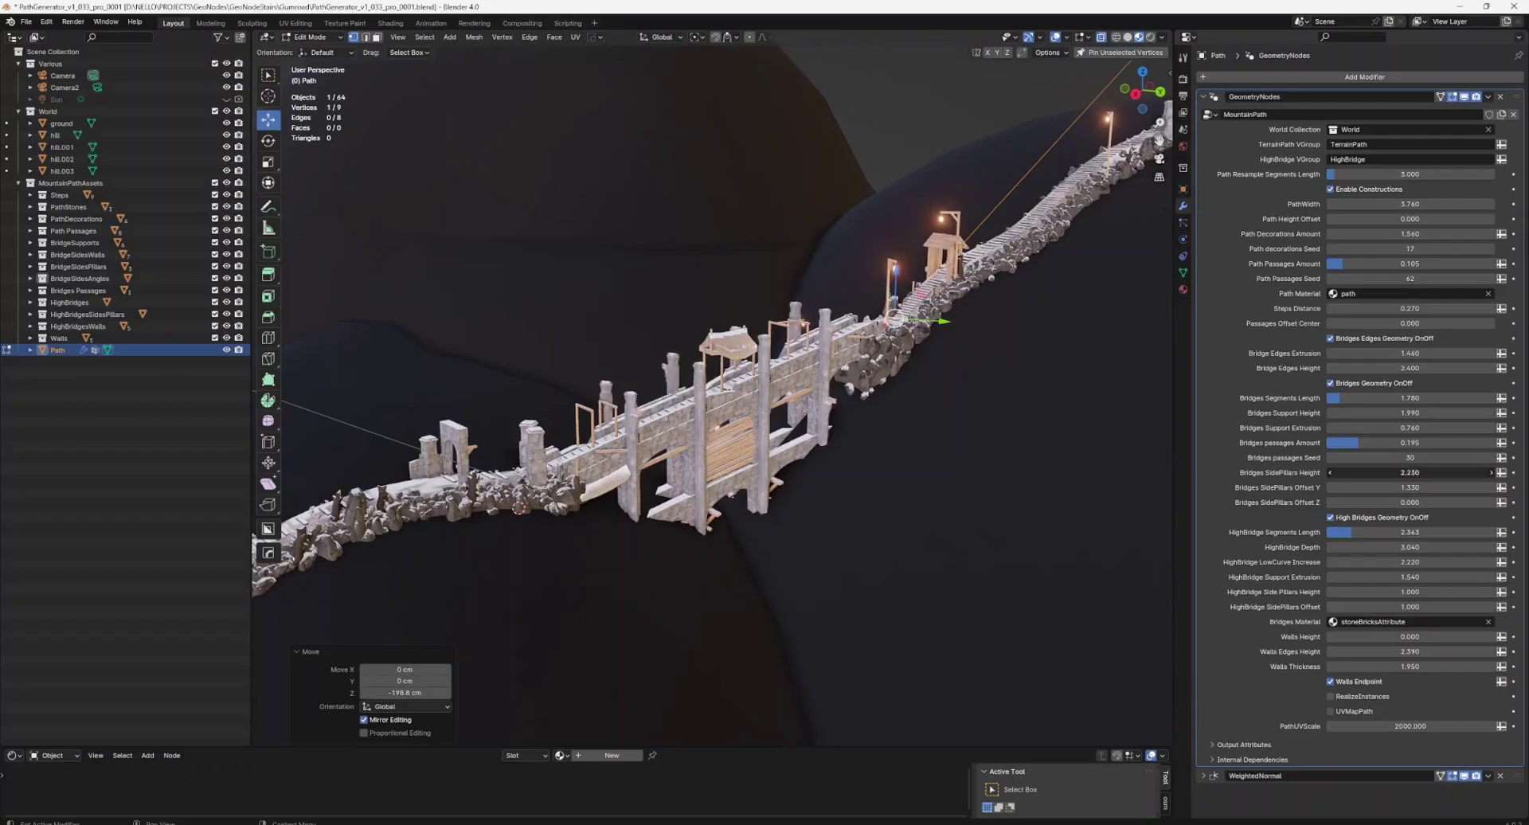
pyautogui.moveTo(796, 414)
pyautogui.mouseDown(button='middle')
pyautogui.moveTo(839, 423)
pyautogui.moveTo(756, 400)
pyautogui.moveTo(796, 406)
pyautogui.mouseUp(button='middle')
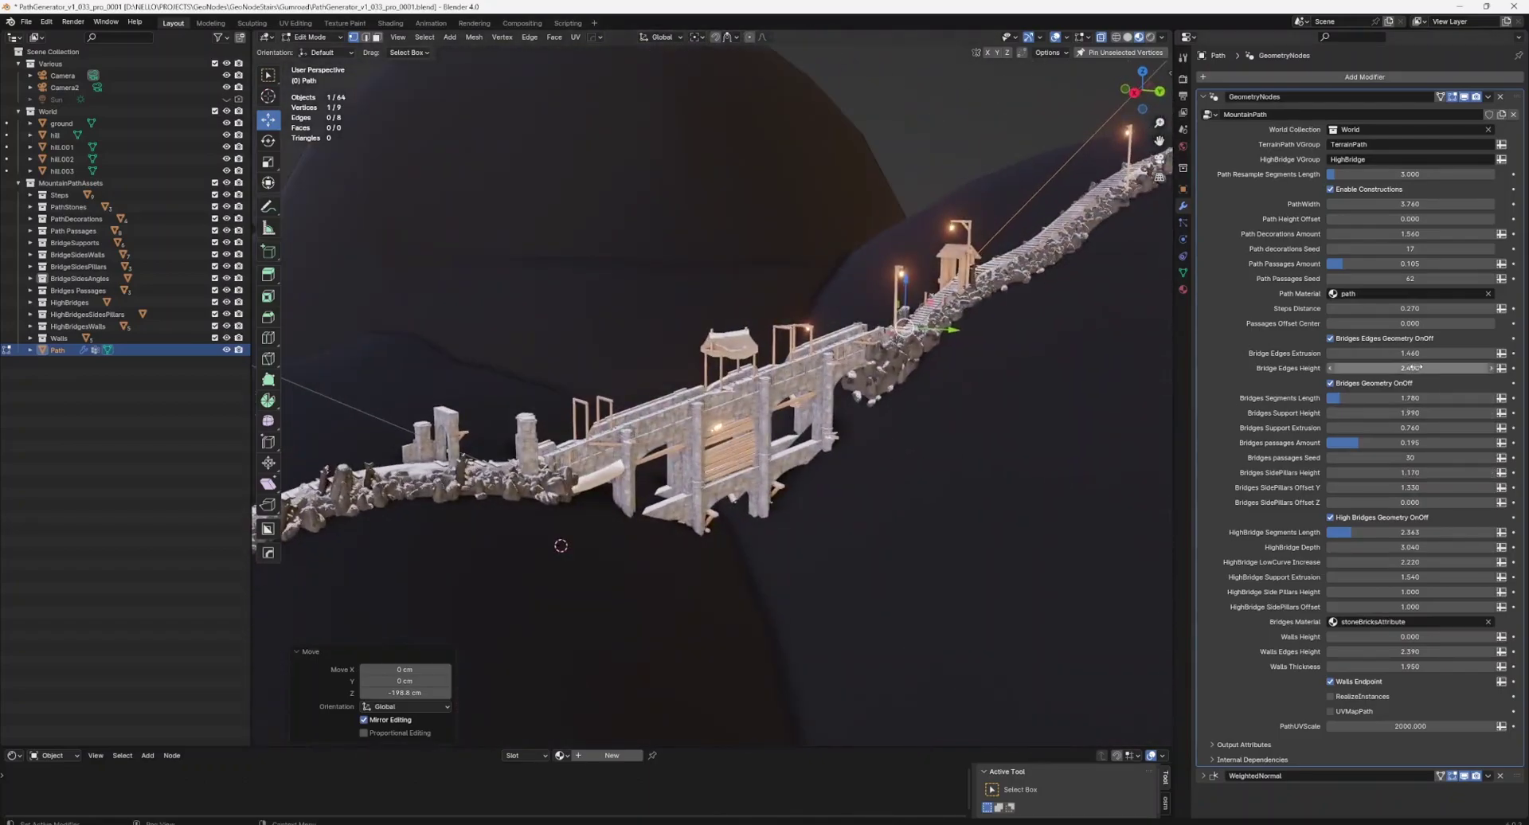
# Raise Bridge Edges Height to 2.590 and passages Amount to 0.252, then zoom out.
pyautogui.moveTo(1405, 368); pyautogui.dragTo(1433, 368)
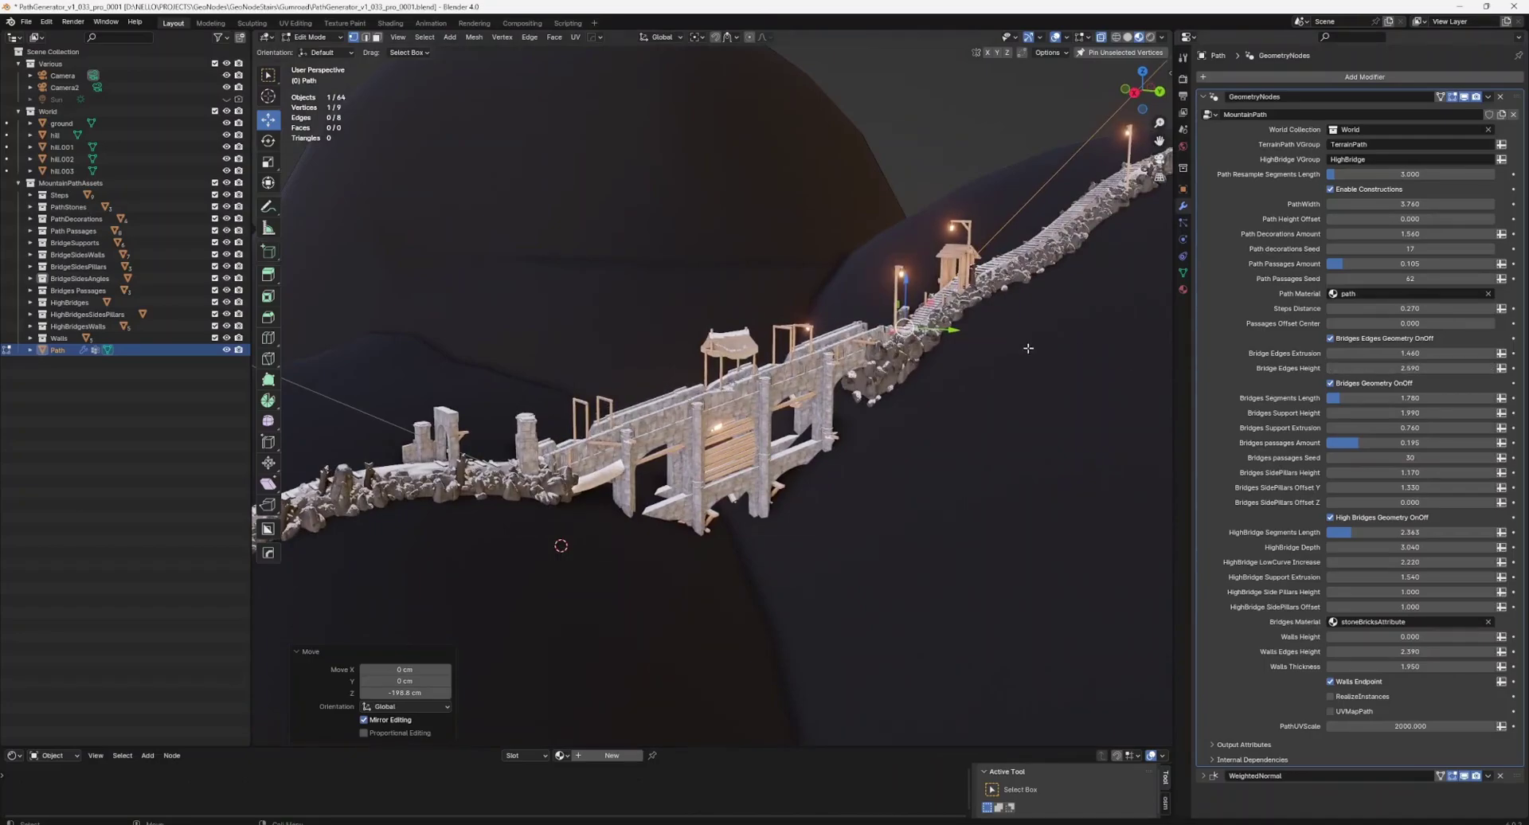
pyautogui.moveTo(860, 382)
pyautogui.mouseDown(button='middle')
pyautogui.moveTo(947, 391)
pyautogui.moveTo(915, 410)
pyautogui.moveTo(877, 344)
pyautogui.moveTo(947, 391)
pyautogui.mouseUp(button='middle')
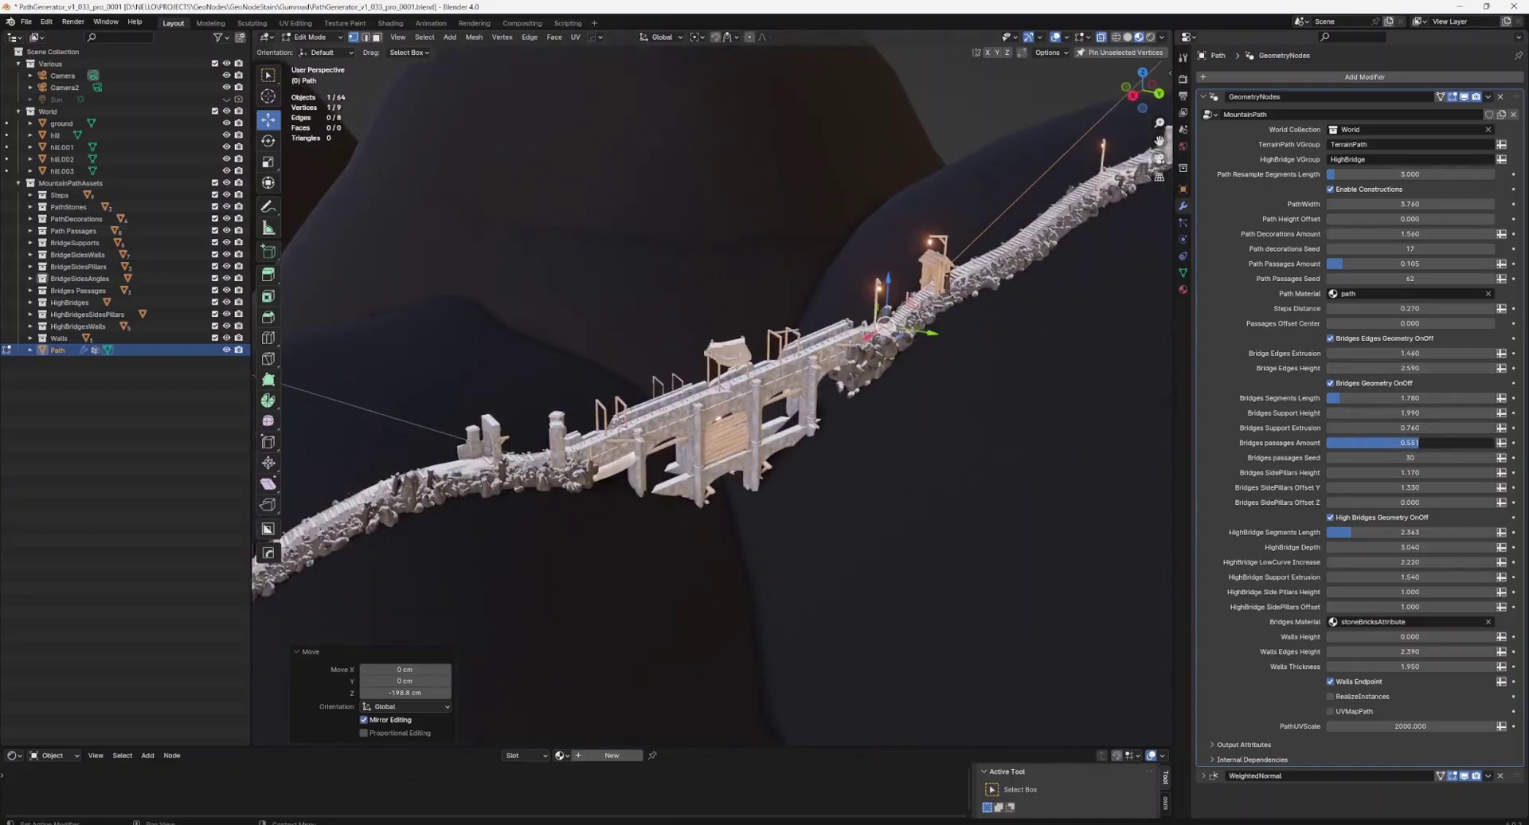
pyautogui.moveTo(1409, 443)
pyautogui.mouseDown()
pyautogui.moveTo(1441, 442)
pyautogui.moveTo(1401, 443)
pyautogui.moveTo(1425, 443)
pyautogui.mouseUp()
pyautogui.moveTo(929, 420); pyautogui.dragTo(880, 471, button='middle')
pyautogui.scroll(-3, 880, 471)
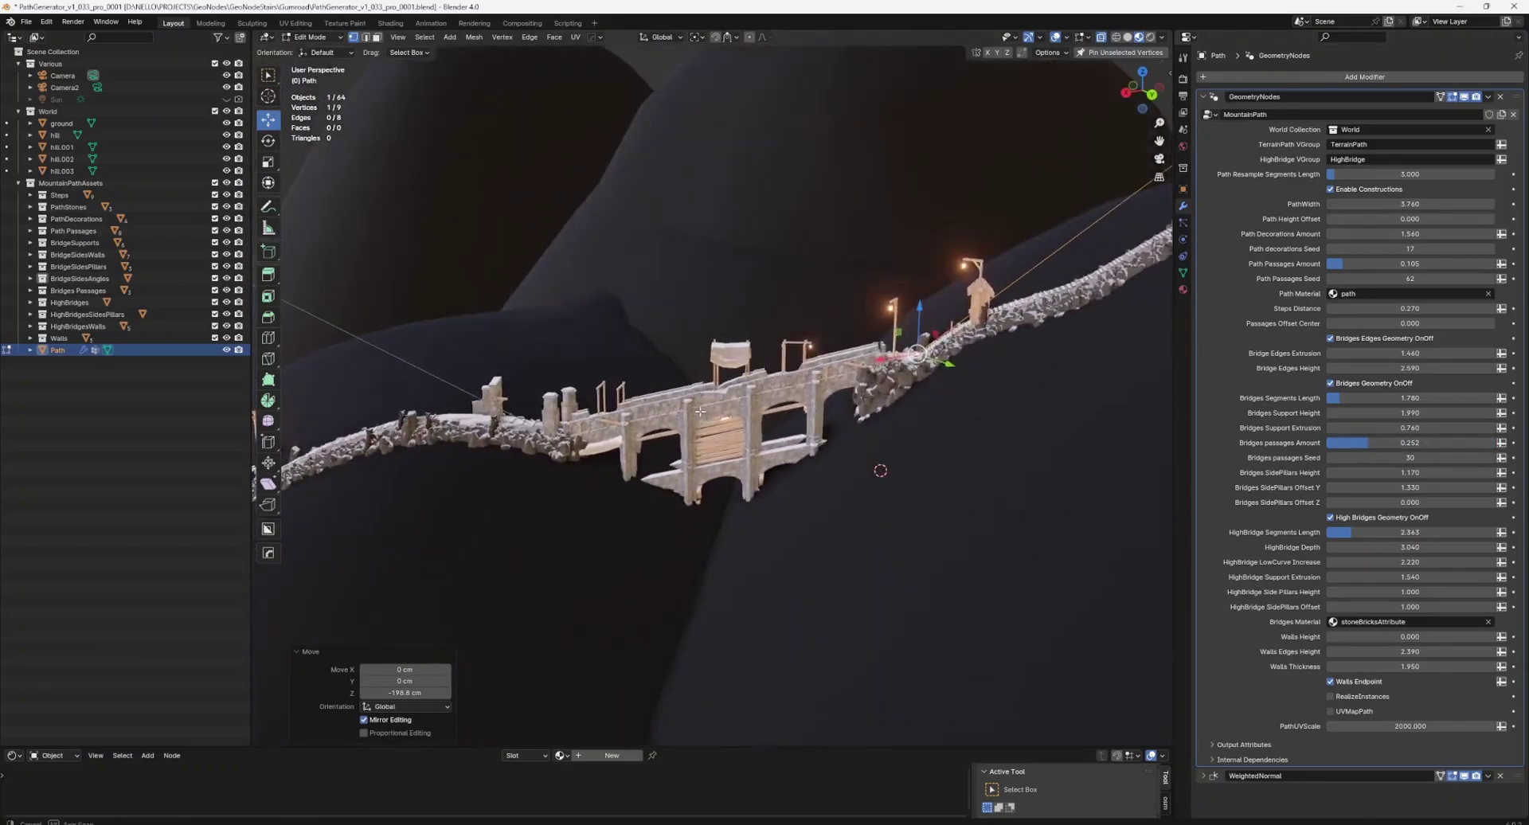
pyautogui.scroll(-3, 808, 433)
pyautogui.moveTo(808, 433)
pyautogui.mouseDown(button='middle')
pyautogui.moveTo(720, 410)
pyautogui.moveTo(748, 420)
pyautogui.moveTo(847, 368)
pyautogui.mouseUp(button='middle')
pyautogui.scroll(3, 766, 425)
# Extrude a new end vertex from the path and place it on the far hilltop.
pyautogui.click(846, 368)
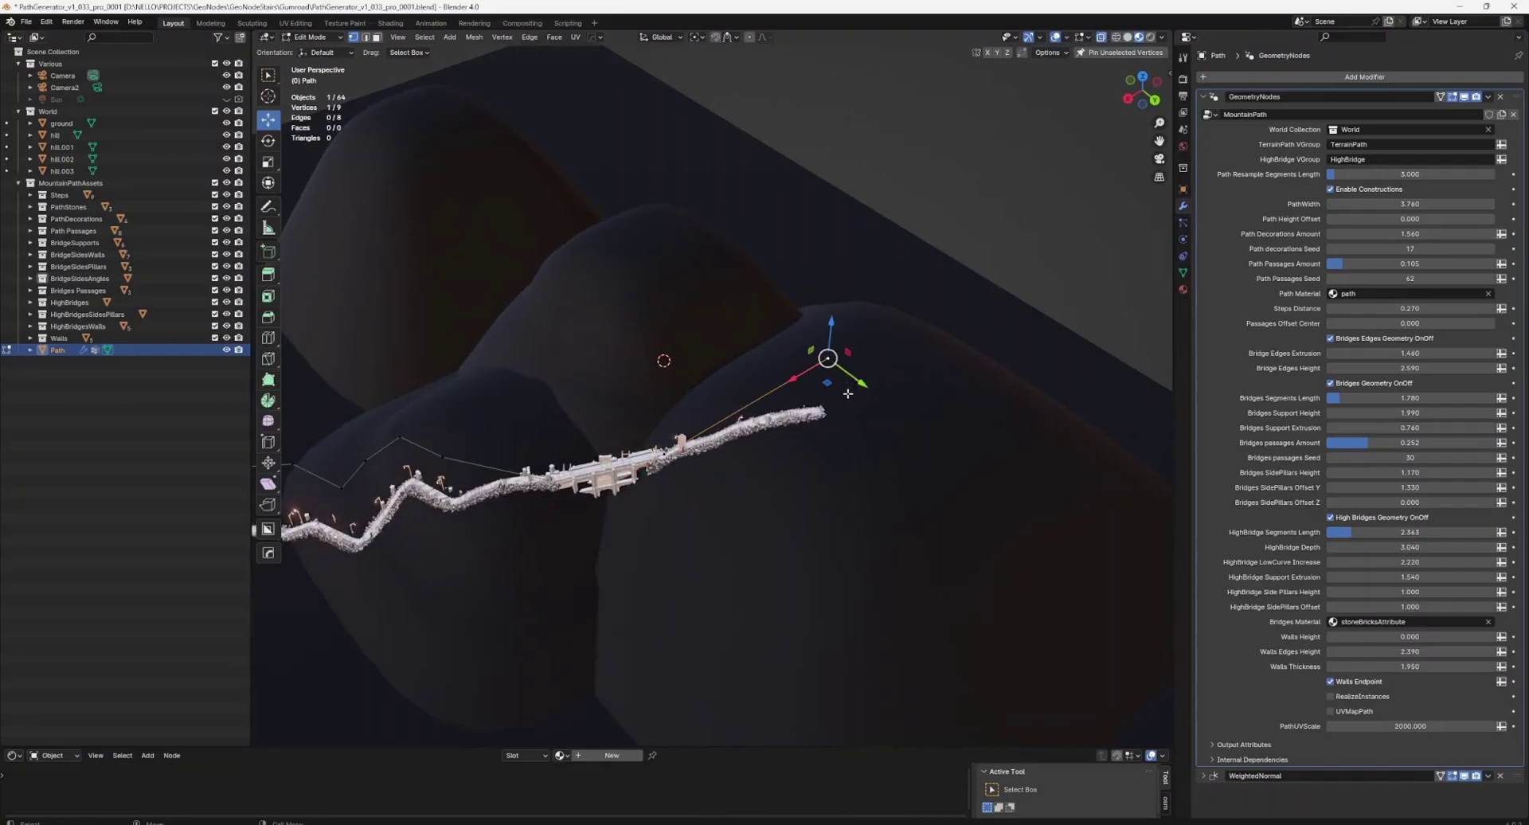
pyautogui.hotkey('shift', 'space')
pyautogui.press('e')
pyautogui.moveTo(845, 332); pyautogui.dragTo(844, 322)
pyautogui.hotkey('shift', 'space')
pyautogui.press('g')
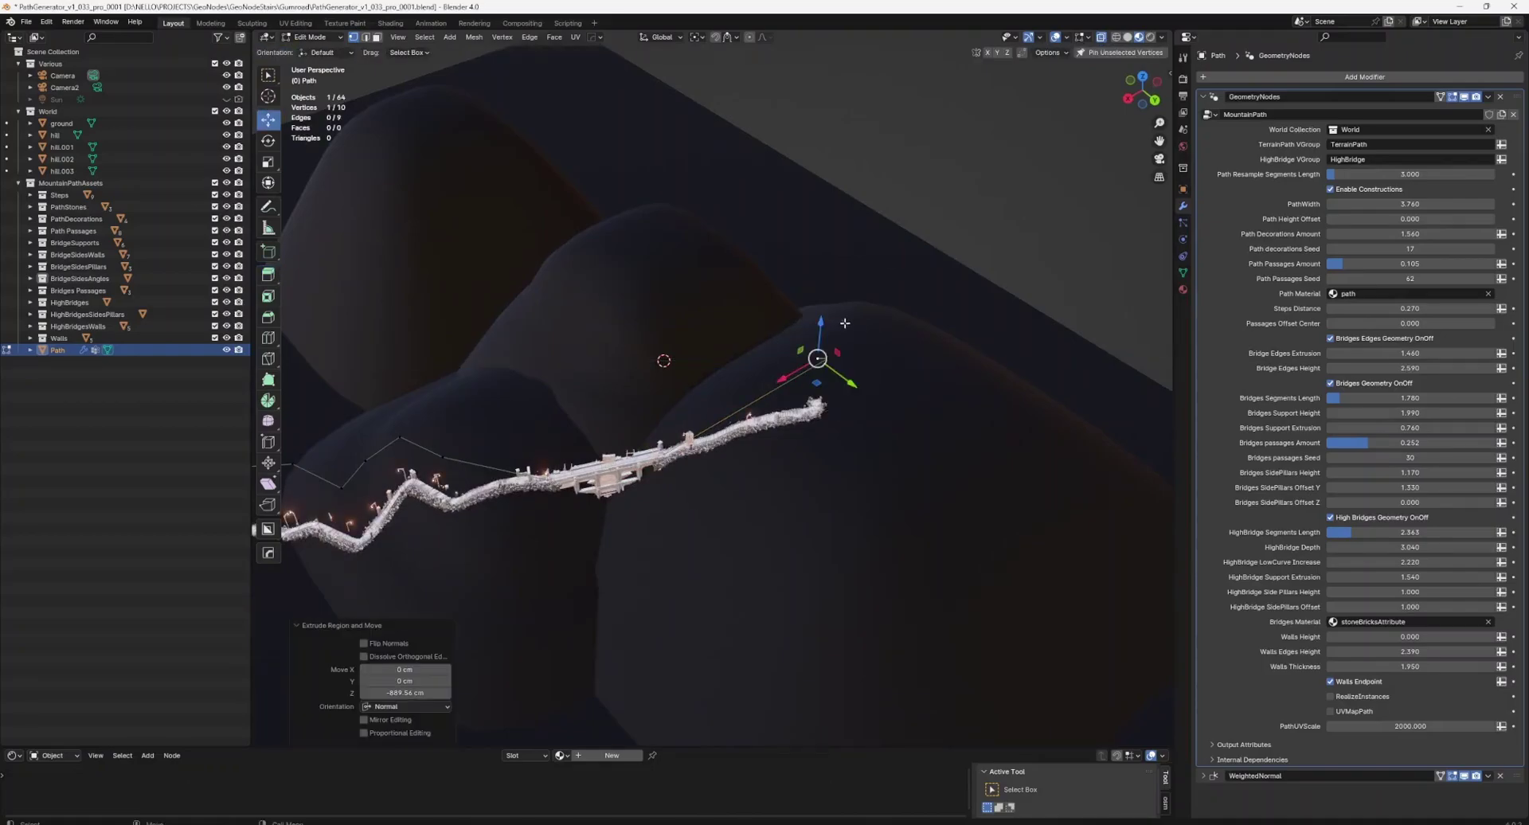
pyautogui.moveTo(819, 383); pyautogui.dragTo(660, 271)
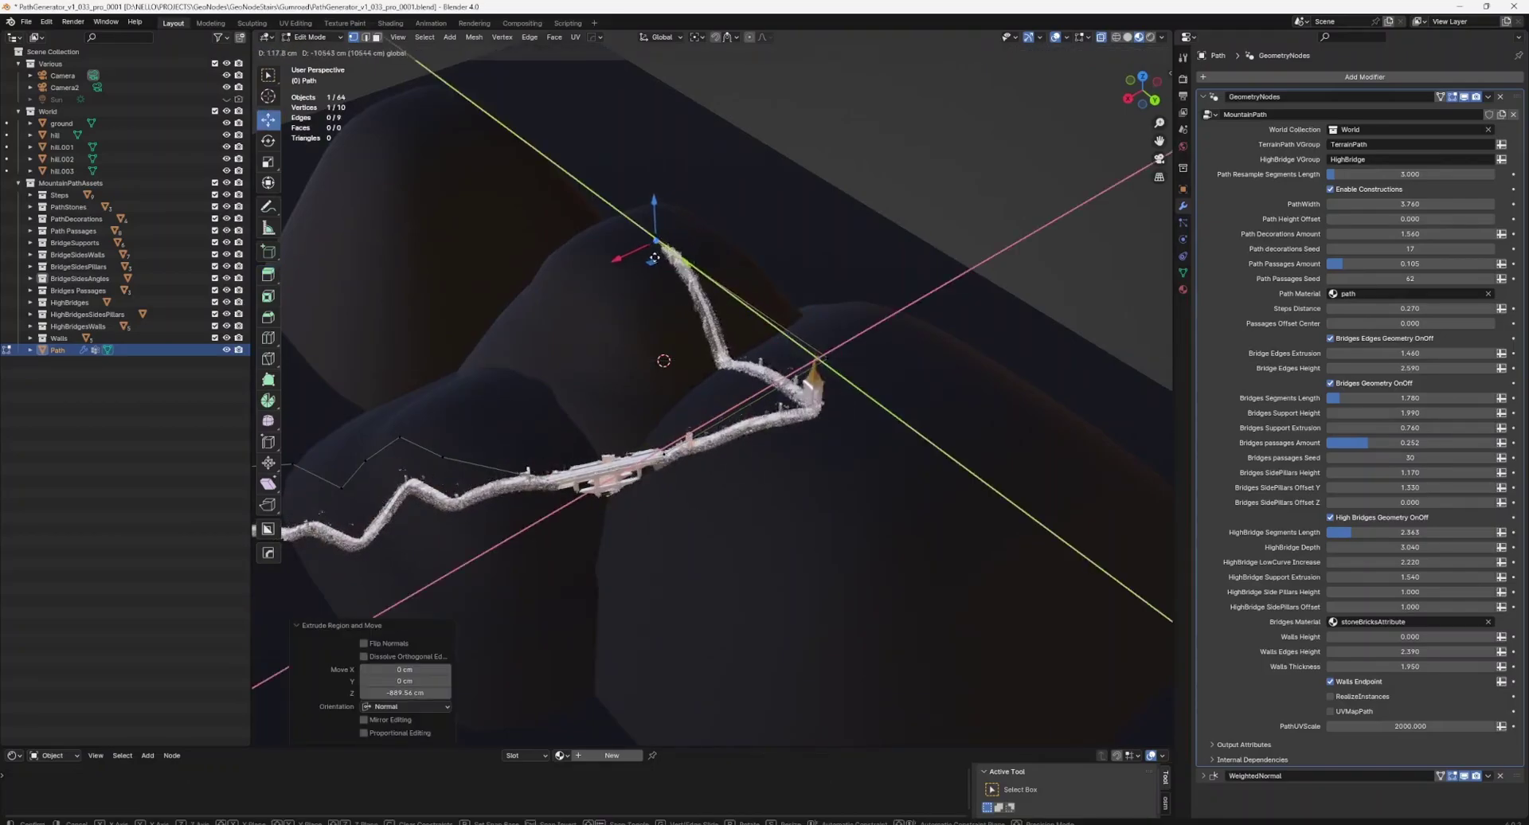
pyautogui.moveTo(660, 270)
pyautogui.mouseDown(button='middle')
pyautogui.moveTo(744, 281)
pyautogui.moveTo(709, 330)
pyautogui.moveTo(754, 300)
pyautogui.moveTo(791, 331)
pyautogui.mouseUp(button='middle')
# Subdivide the path edge leading to the tower, then slide and lower the new midpoint vertex.
pyautogui.press('2')
pyautogui.click(830, 313)
pyautogui.rightClick(830, 313)
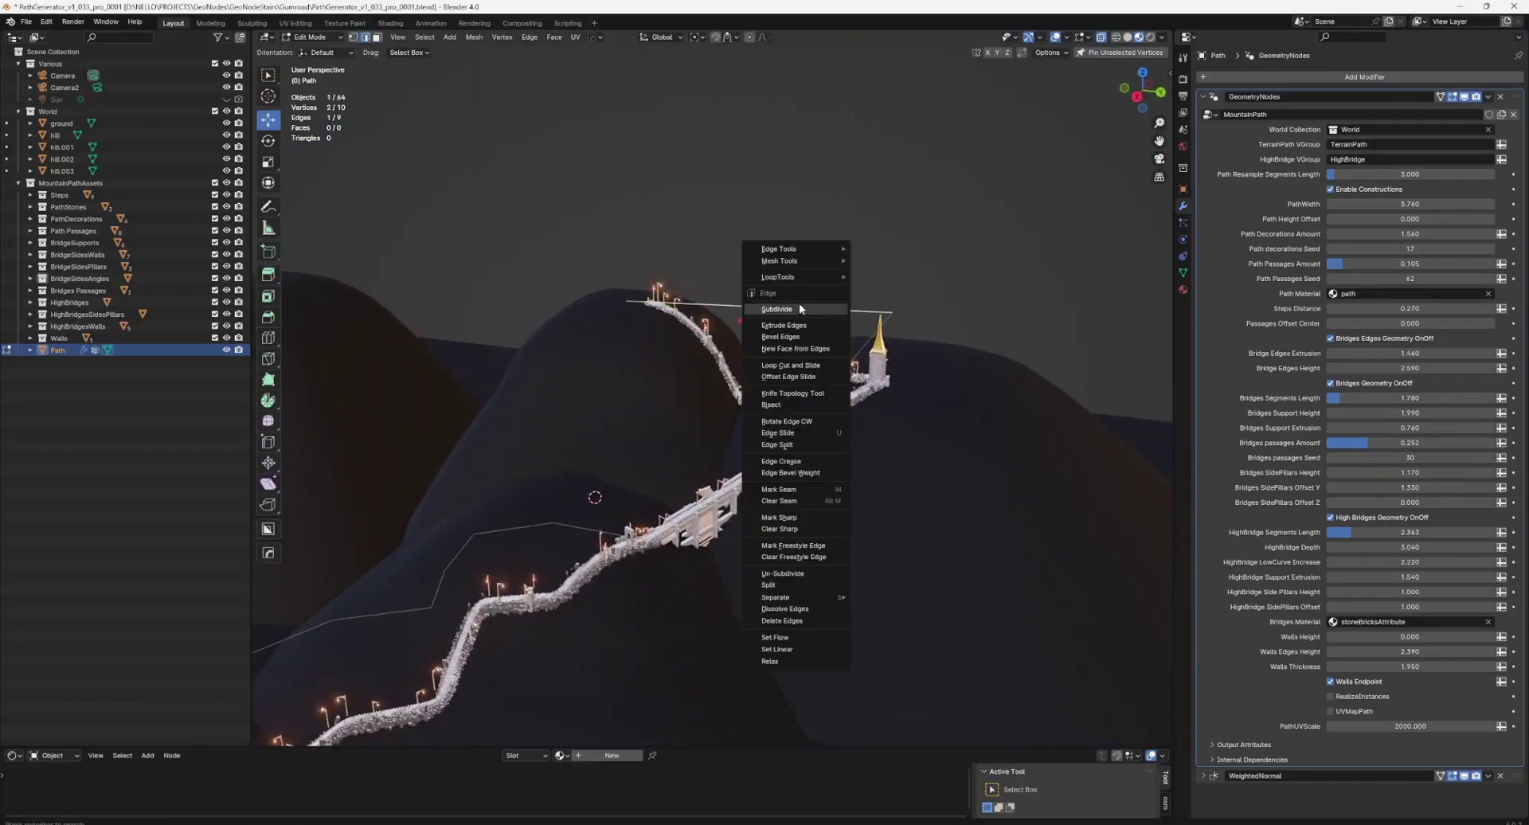
pyautogui.click(799, 308)
pyautogui.hotkey('shift', 'v')
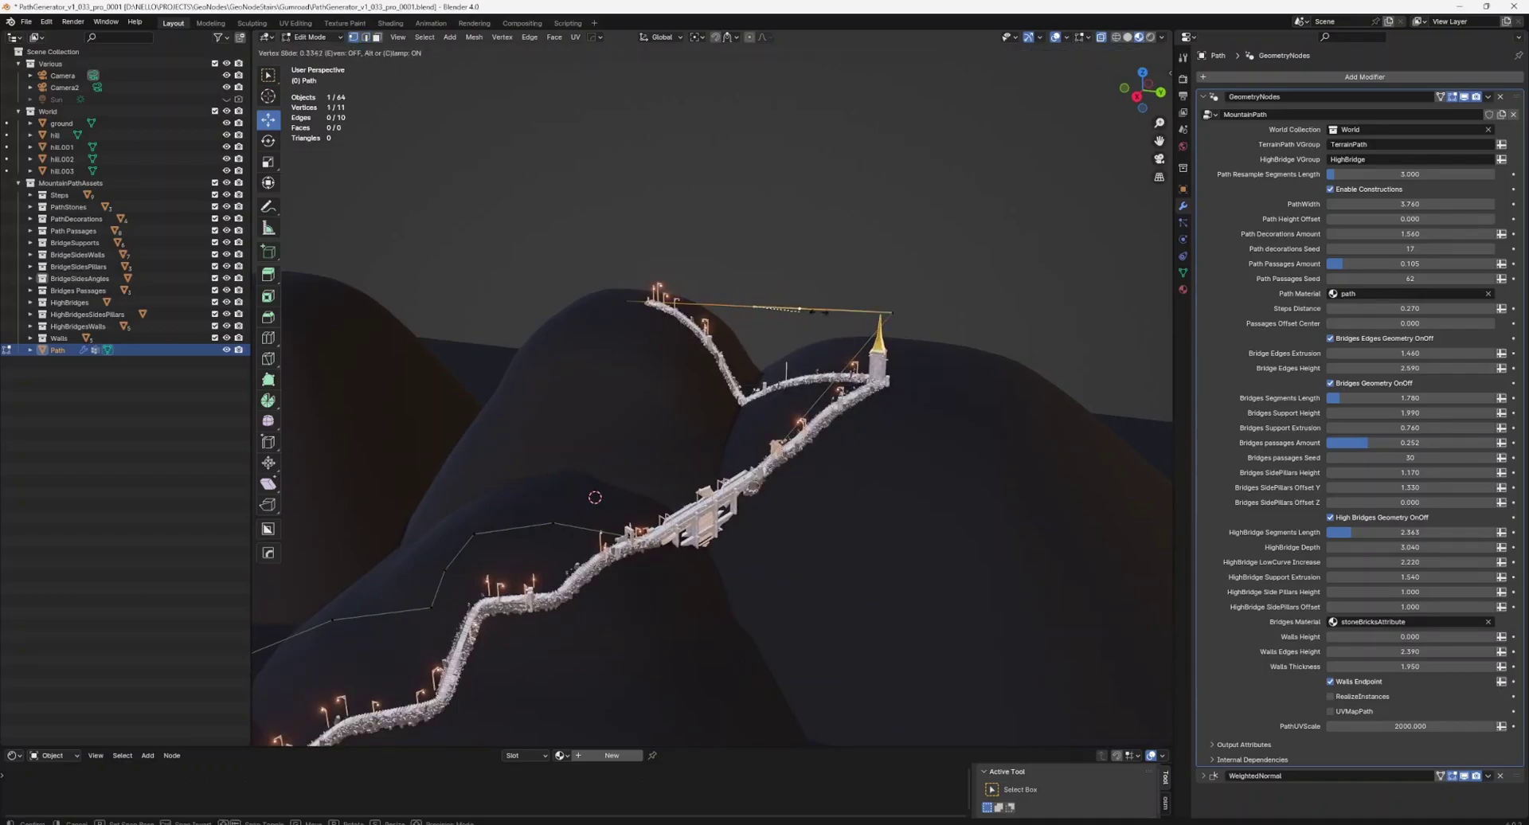
pyautogui.click(900, 315)
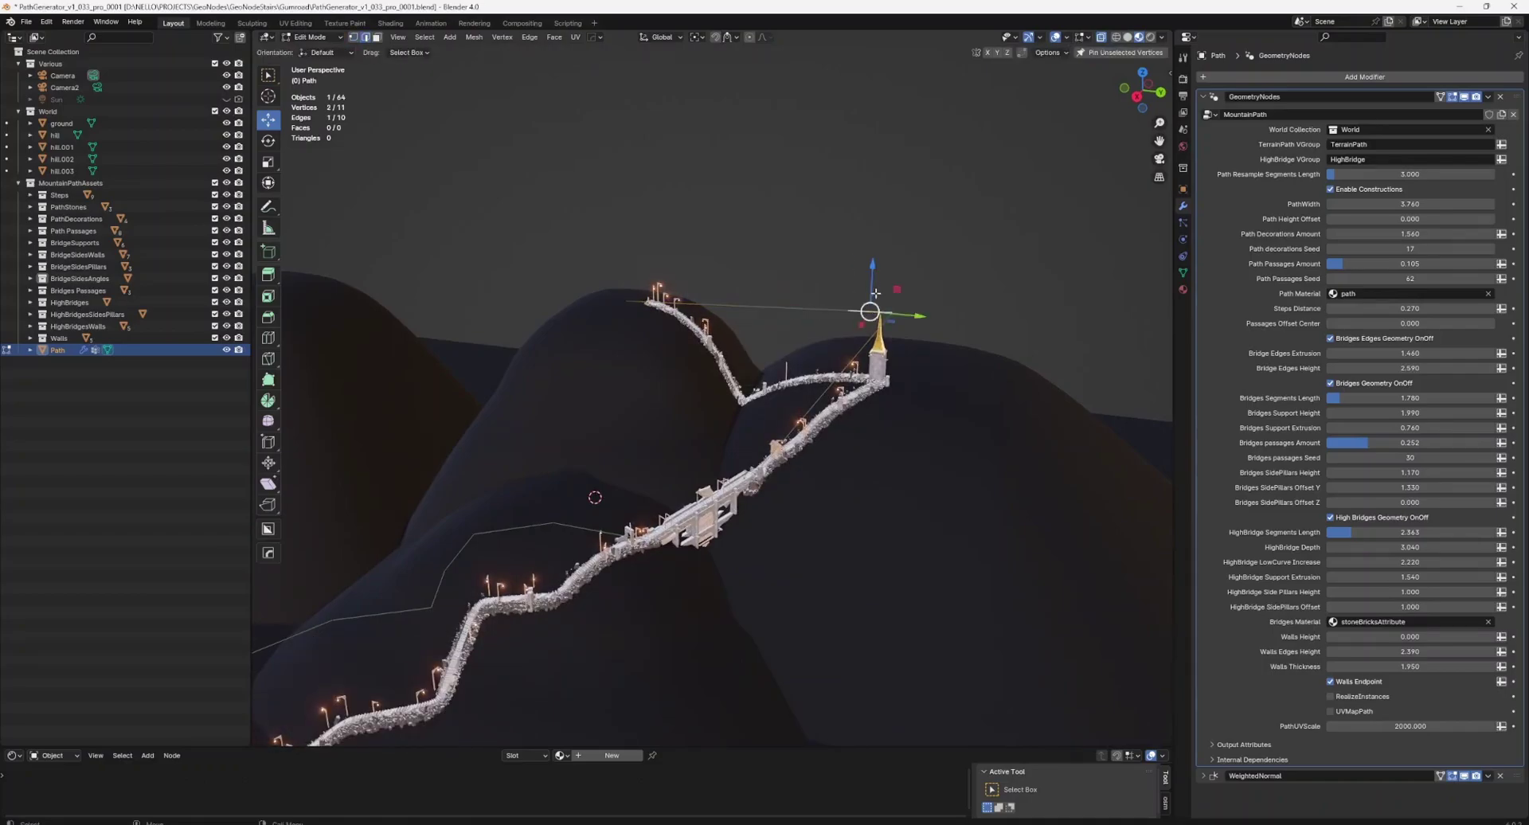
pyautogui.moveTo(875, 293); pyautogui.dragTo(874, 323)
# Raise the left hilltop path vertex and show the mesh's vertex groups in Object Data properties.
pyautogui.click(625, 277)
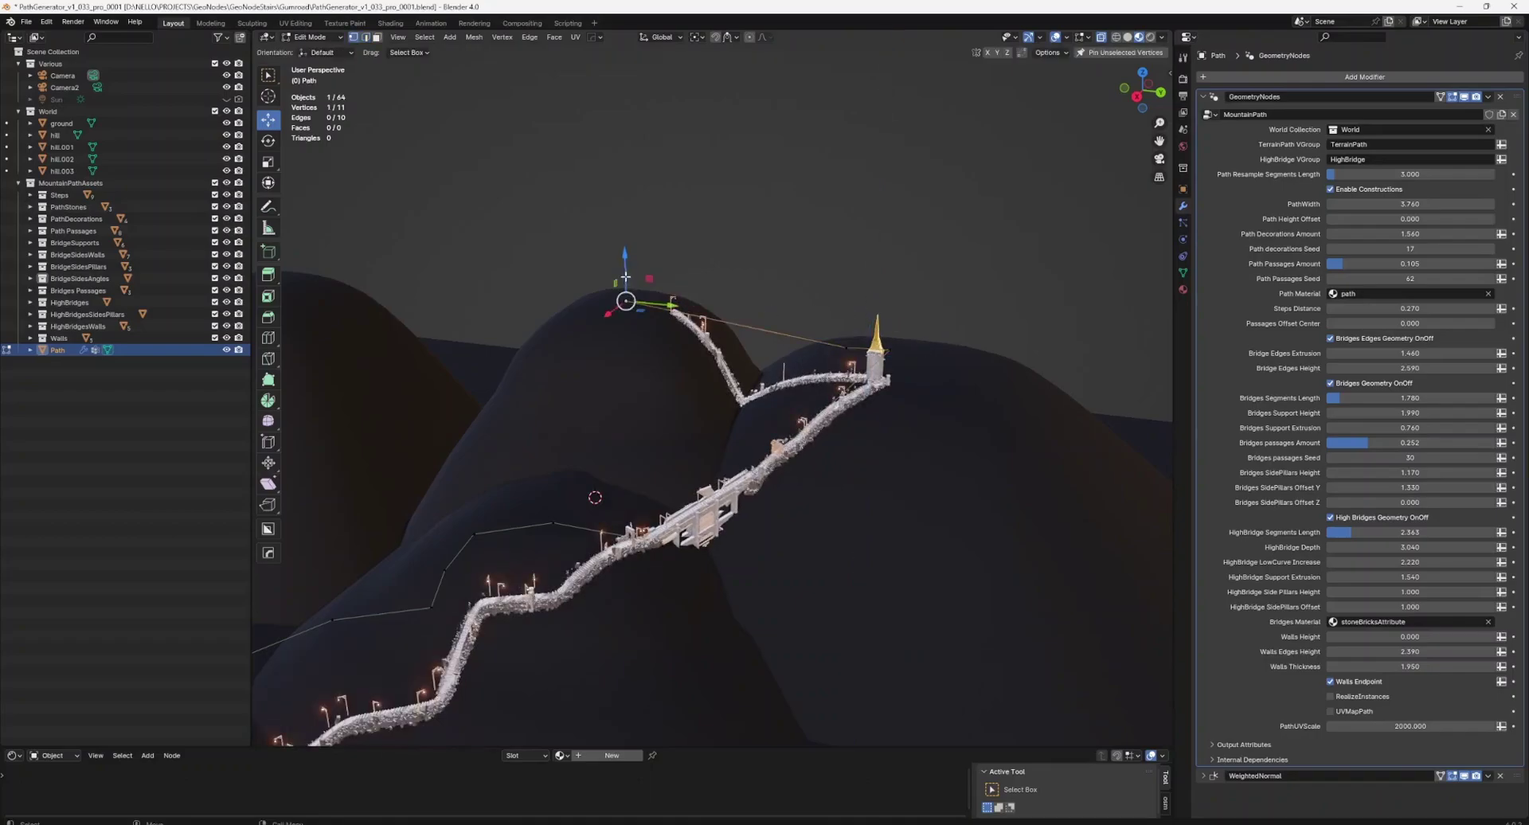
pyautogui.moveTo(625, 277); pyautogui.dragTo(626, 255)
pyautogui.click(745, 309)
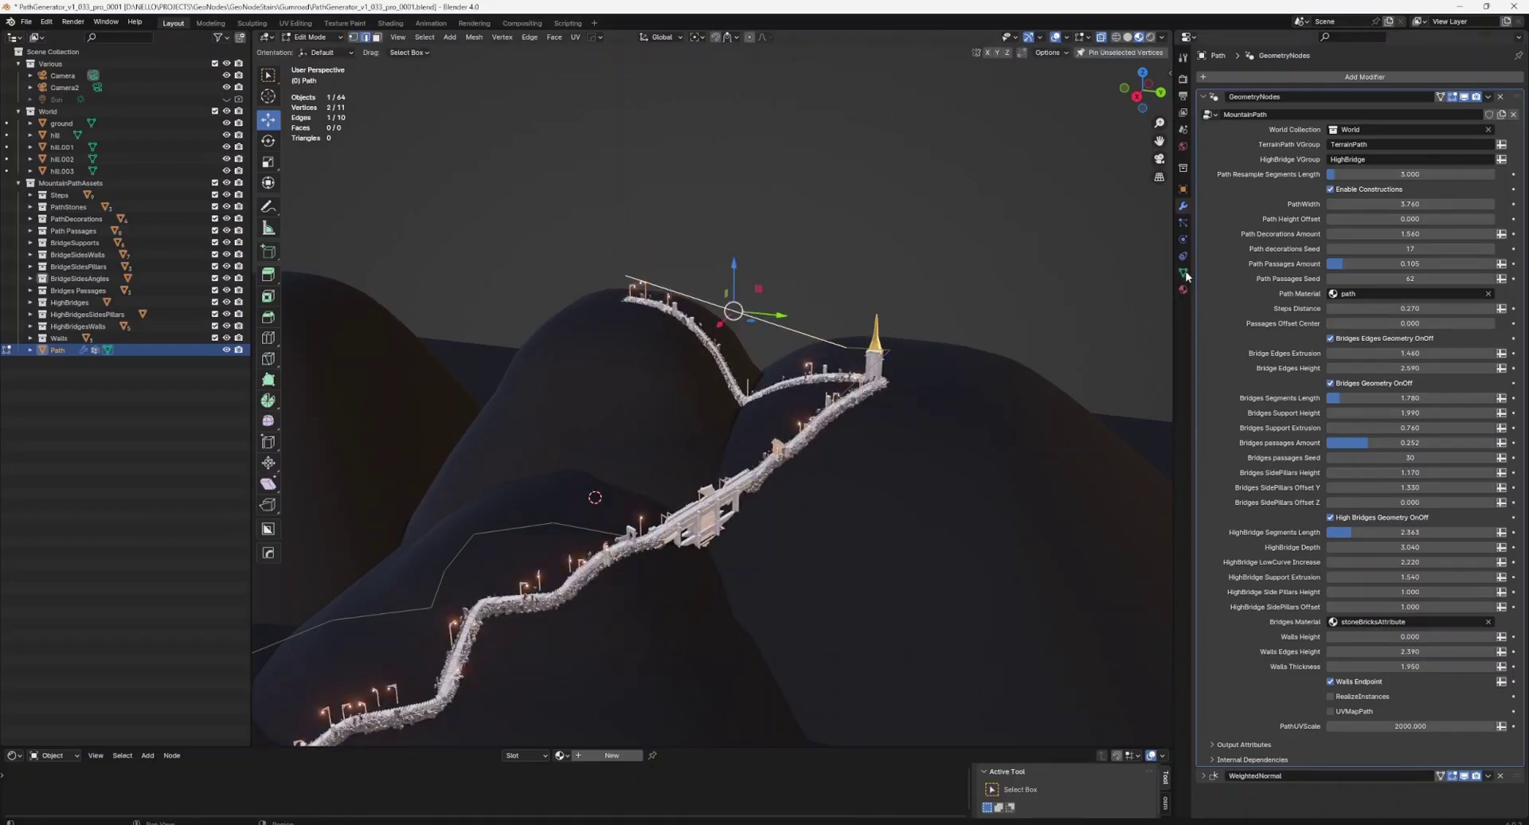
pyautogui.click(1183, 273)
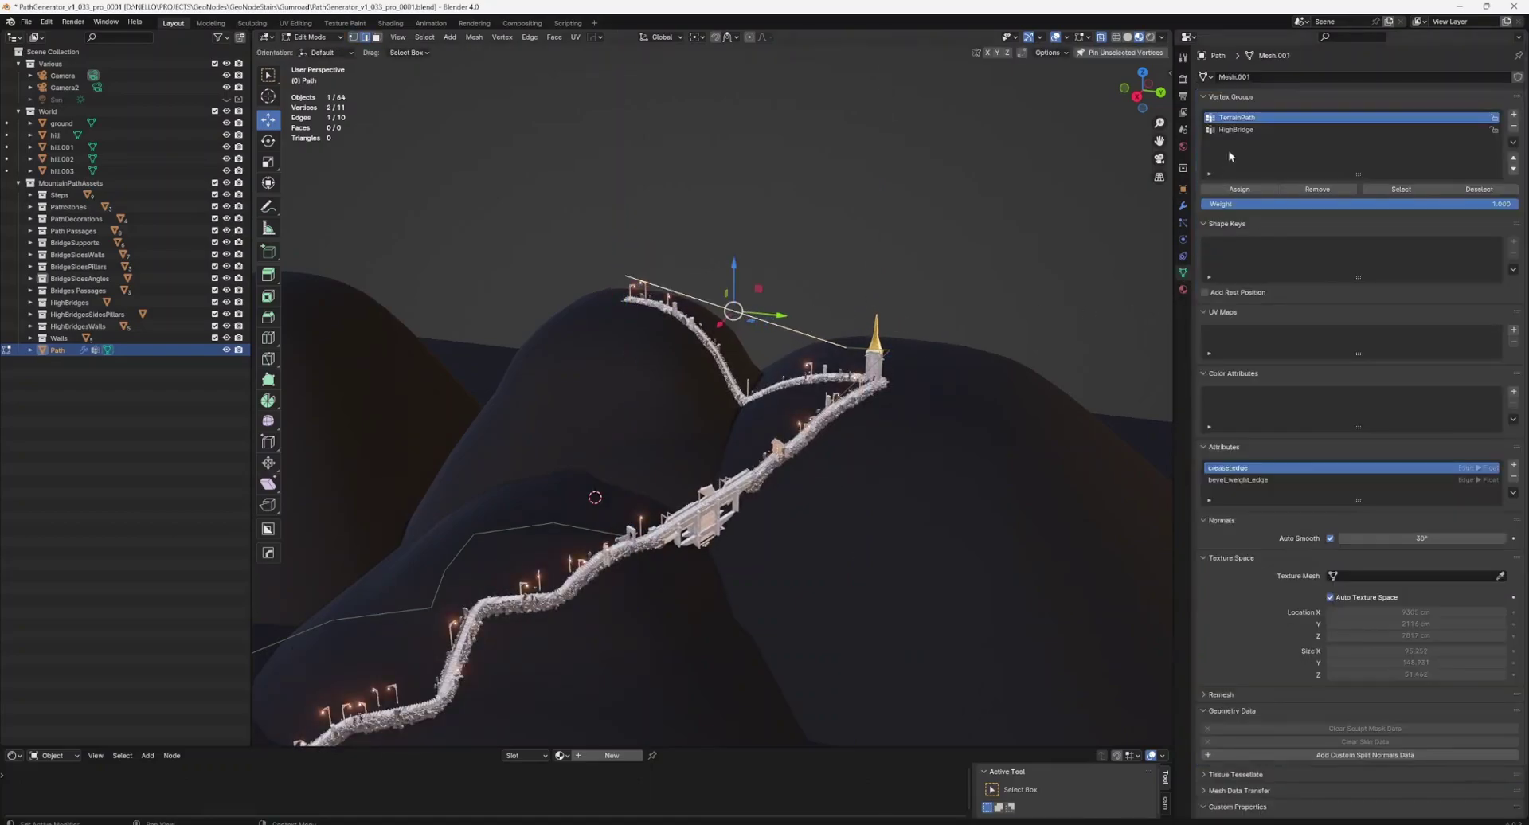
# Remove the selected section from TerrainPath to make a bridge, then lower and reshape its vertices.
pyautogui.click(1311, 191)
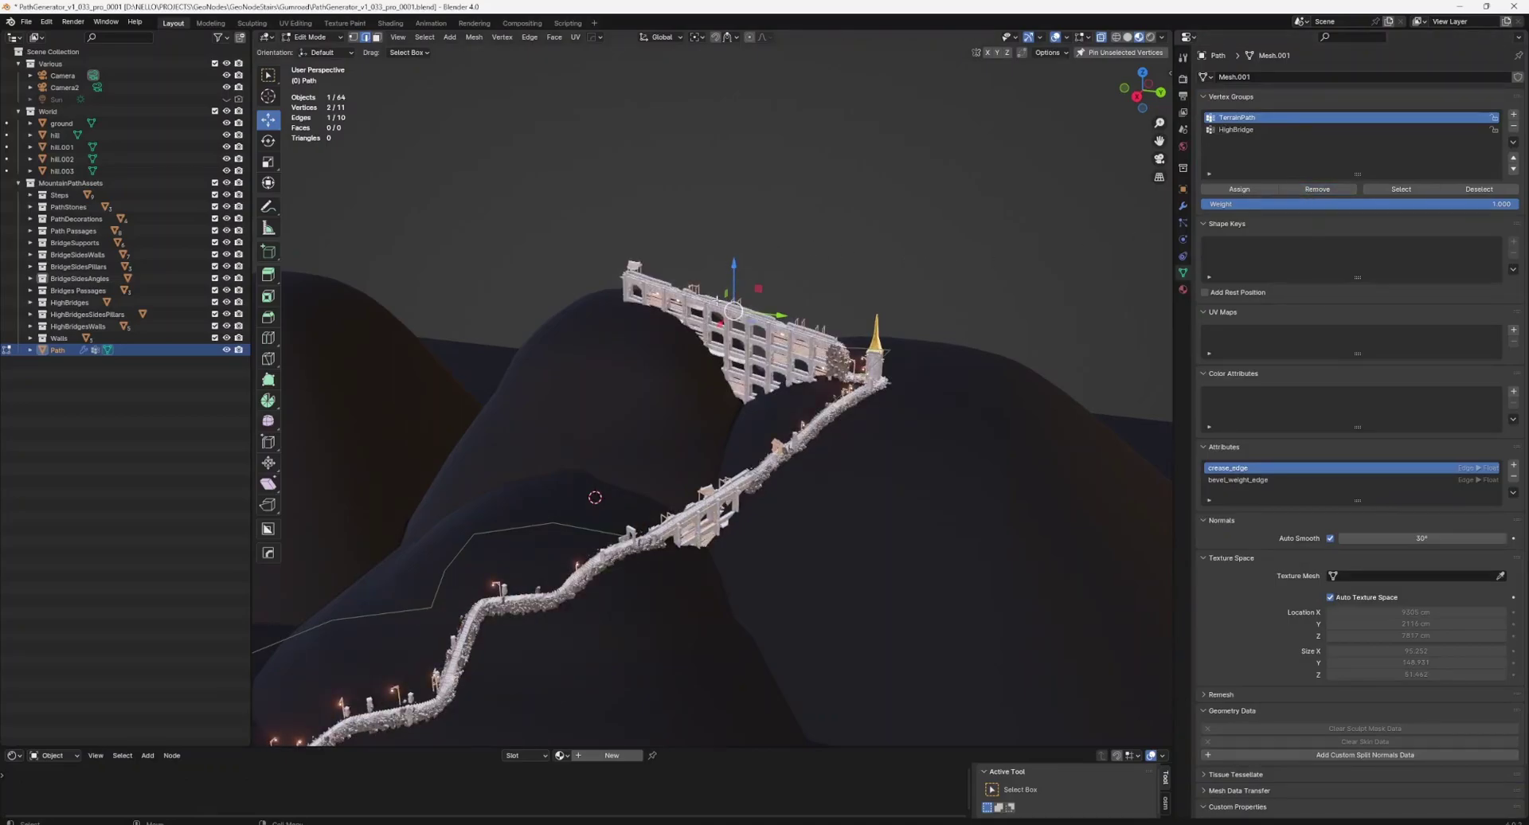
pyautogui.moveTo(733, 271); pyautogui.dragTo(739, 299)
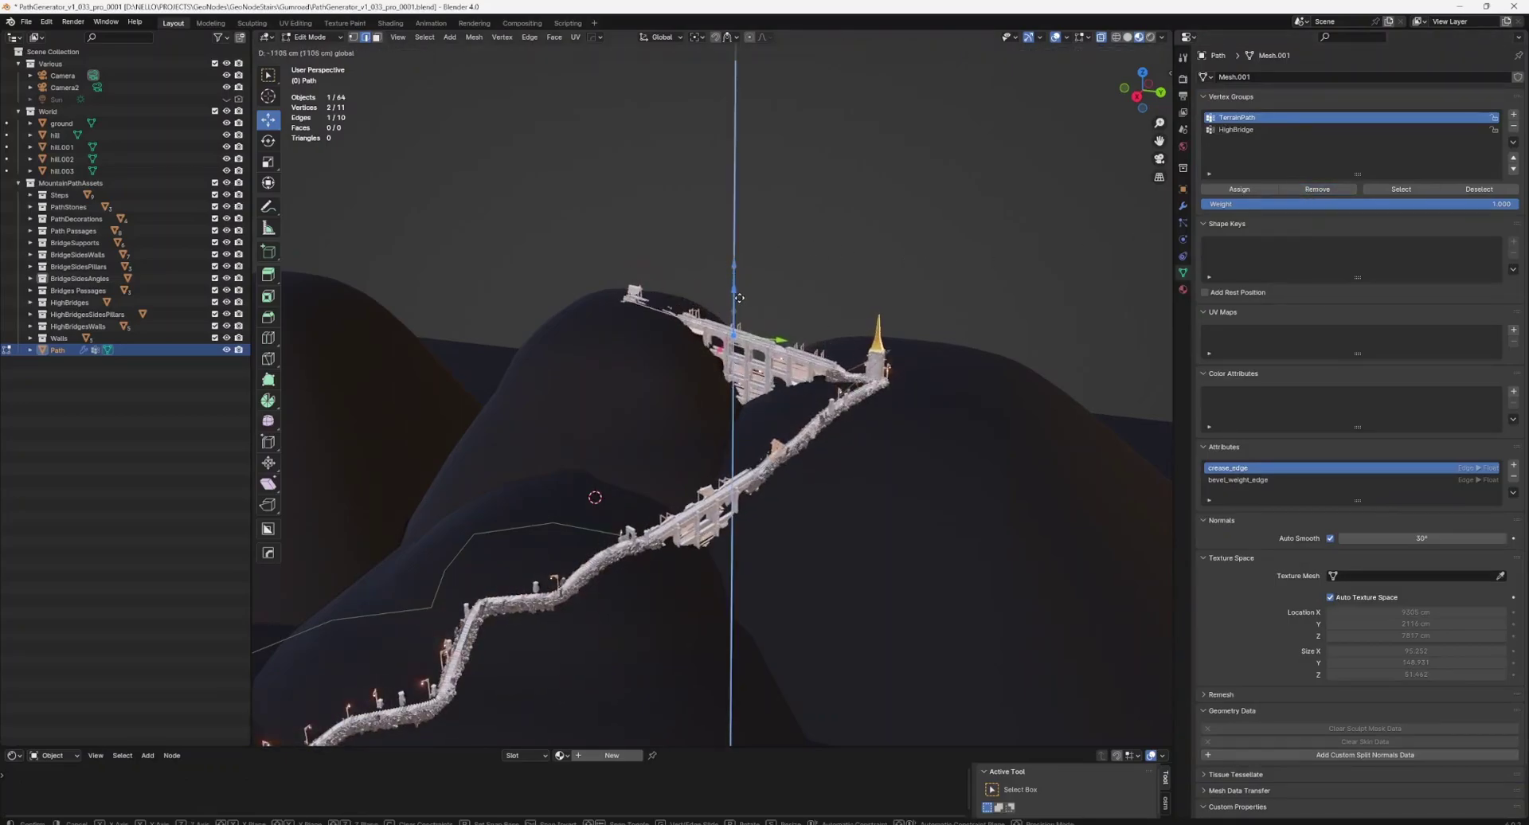
pyautogui.moveTo(739, 299); pyautogui.dragTo(807, 466, button='middle')
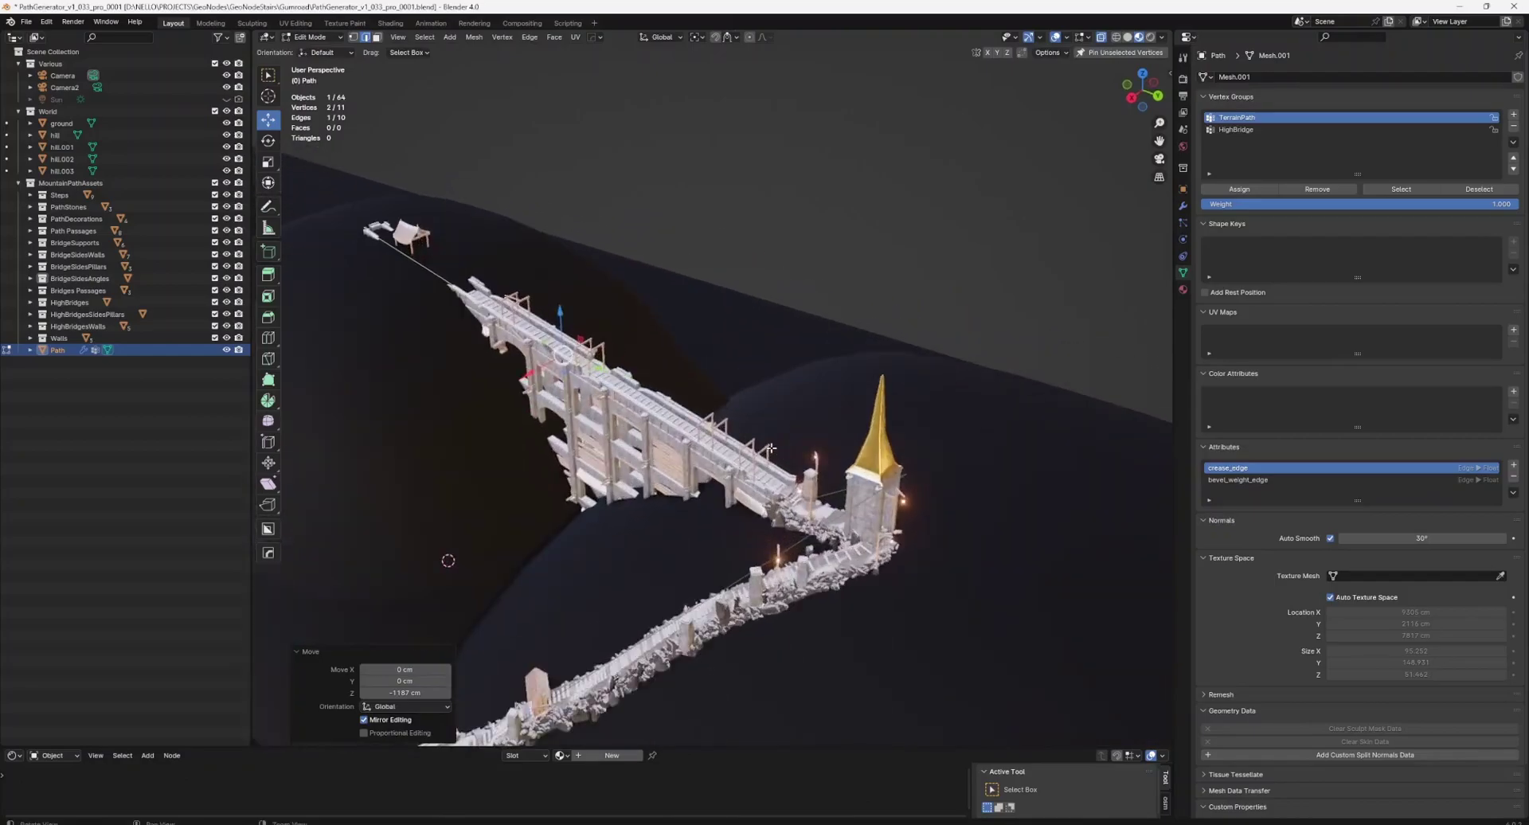
pyautogui.scroll(3, 807, 466)
pyautogui.scroll(3, 808, 465)
pyautogui.click(953, 624)
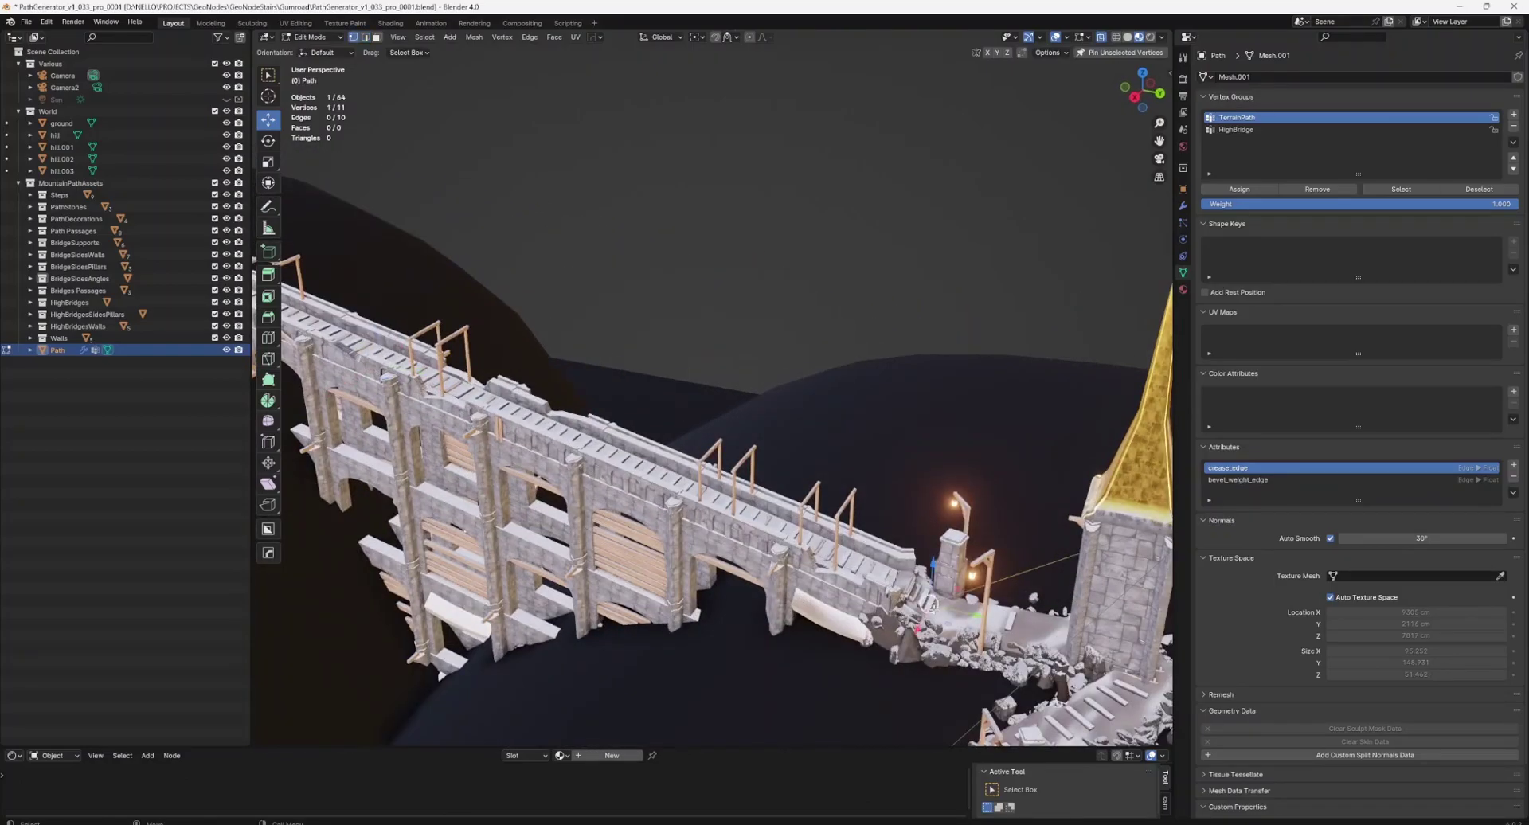
pyautogui.moveTo(955, 605); pyautogui.dragTo(908, 492)
pyautogui.scroll(-3, 907, 492)
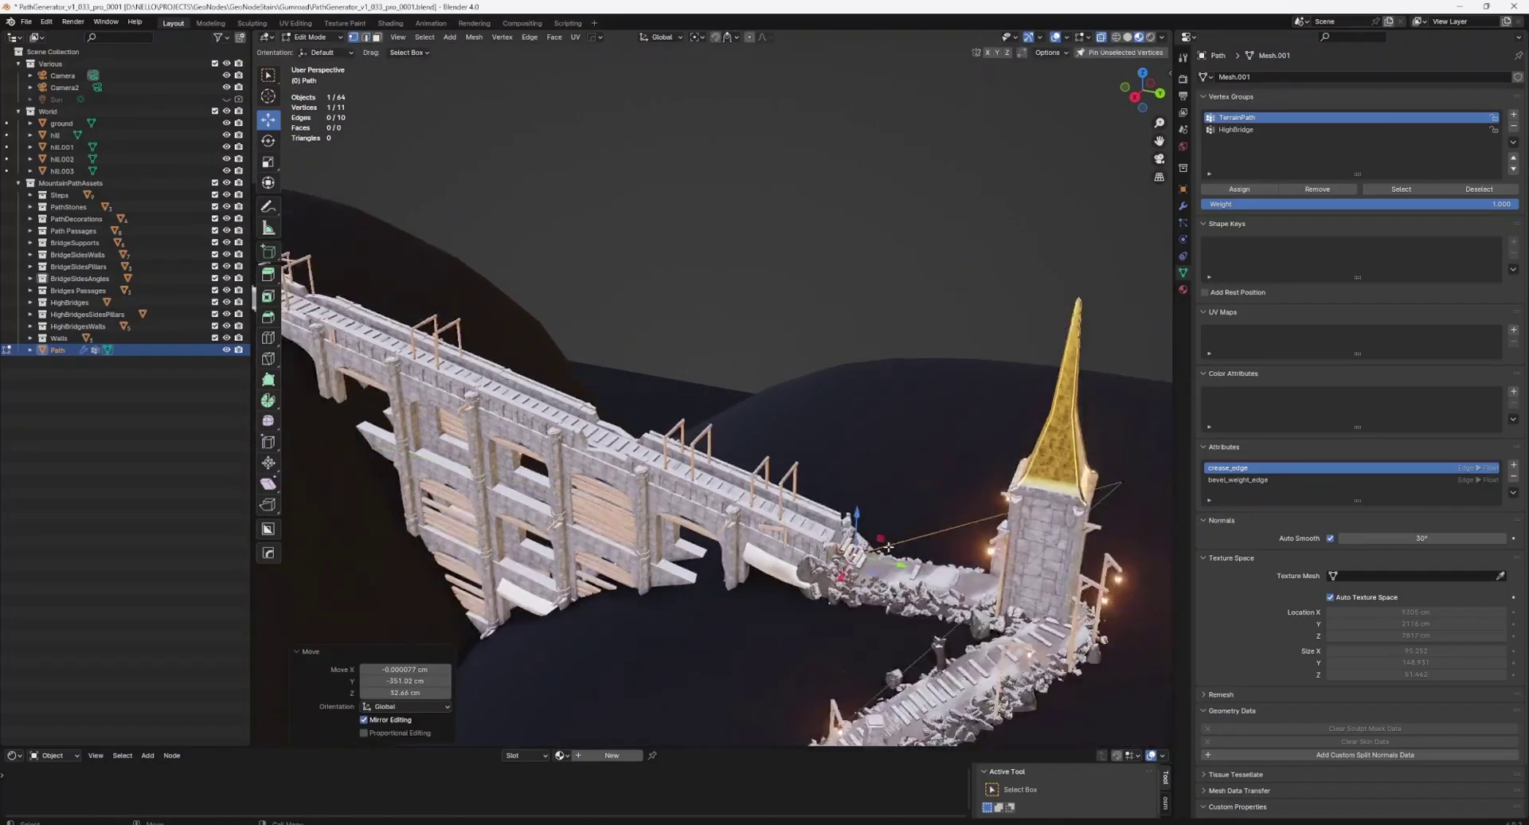
# Move the vertex near the tent to the bridge start and lower it by 238 cm.
pyautogui.click(419, 268)
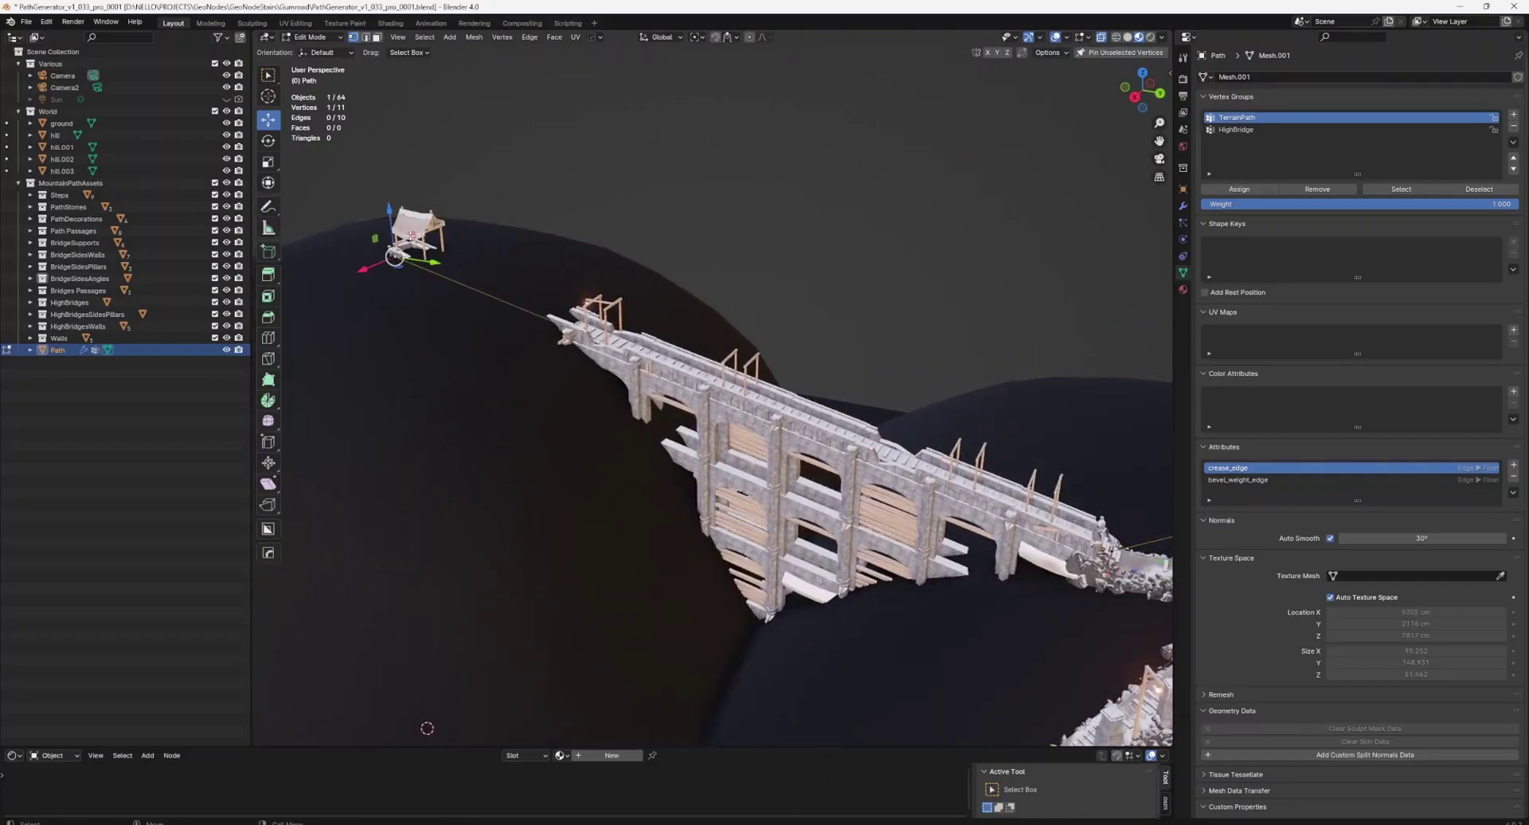
pyautogui.moveTo(419, 268); pyautogui.dragTo(532, 287, button='middle')
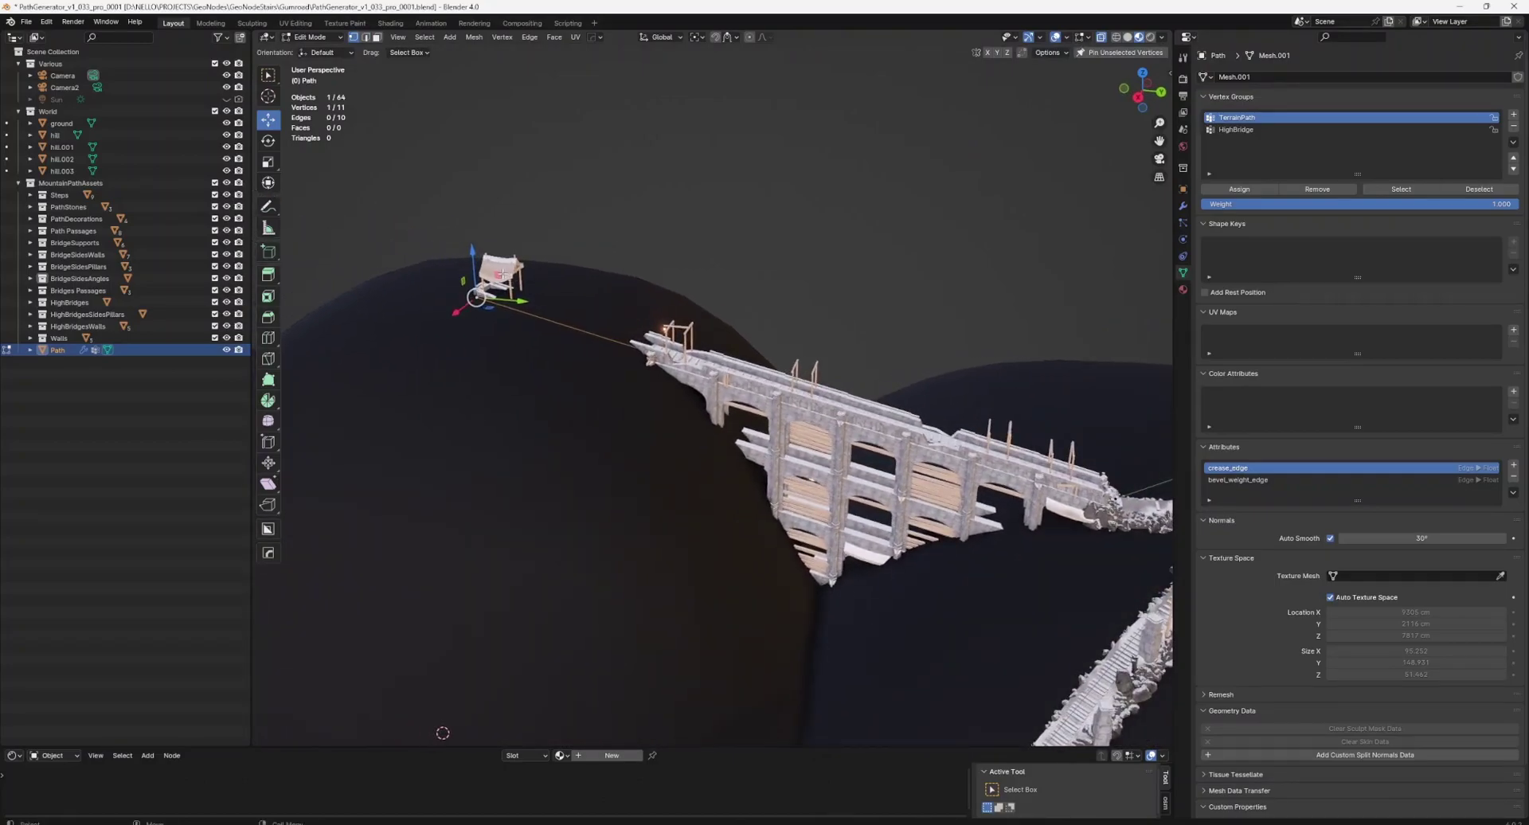
pyautogui.press('g')
pyautogui.hotkey('shift', 'x')
pyautogui.click(665, 314)
pyautogui.press('g')
pyautogui.press('z')
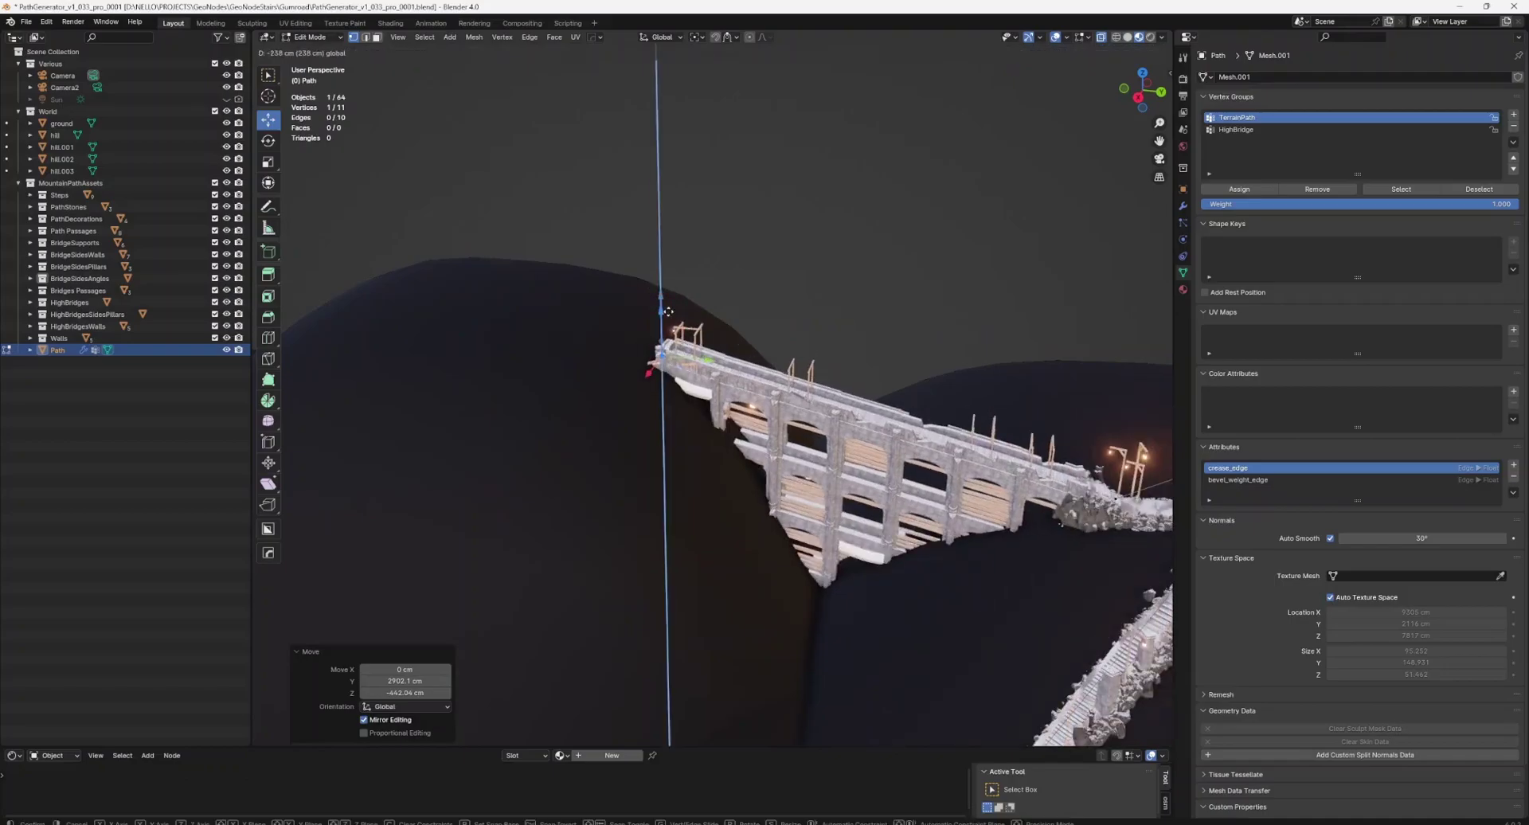
pyautogui.click(667, 312)
pyautogui.moveTo(667, 311); pyautogui.dragTo(928, 657, button='middle')
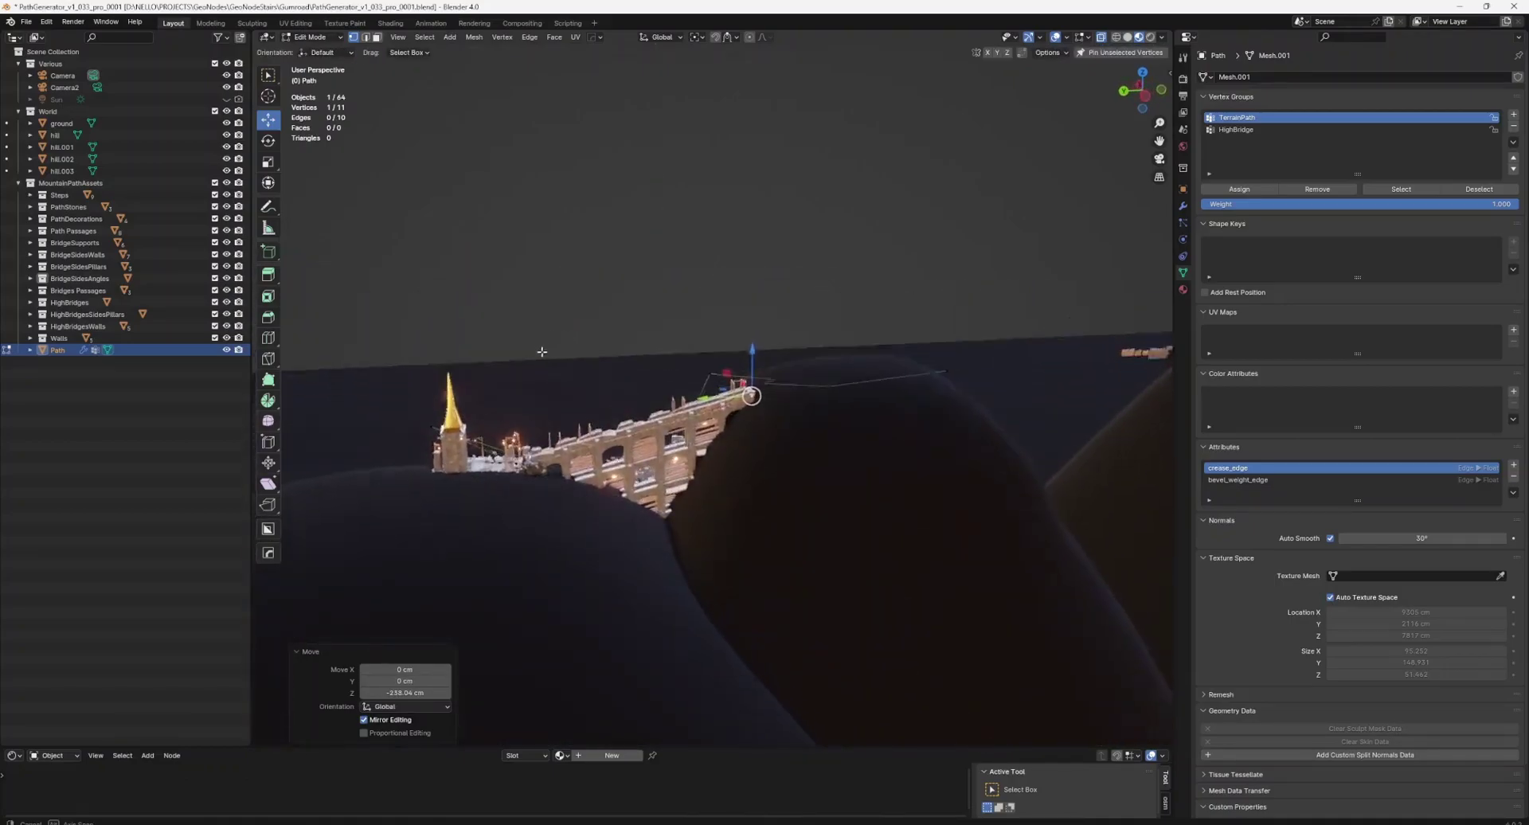
pyautogui.moveTo(537, 398); pyautogui.dragTo(942, 371, button='middle')
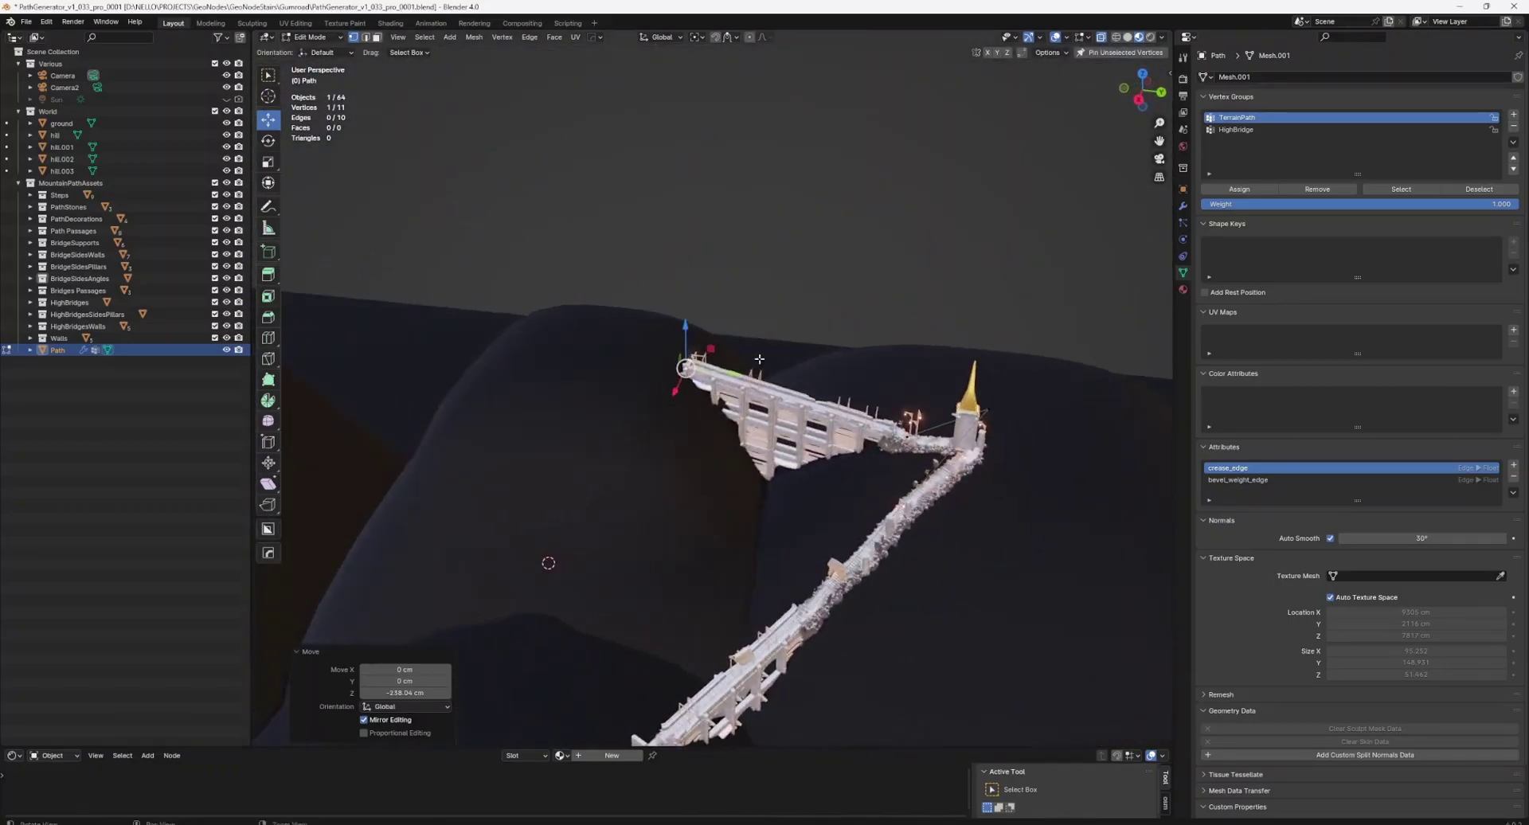
pyautogui.scroll(-3, 884, 352)
# Extrude a new path vertex and place it on the far-left hilltop.
pyautogui.press('e')
pyautogui.press('z')
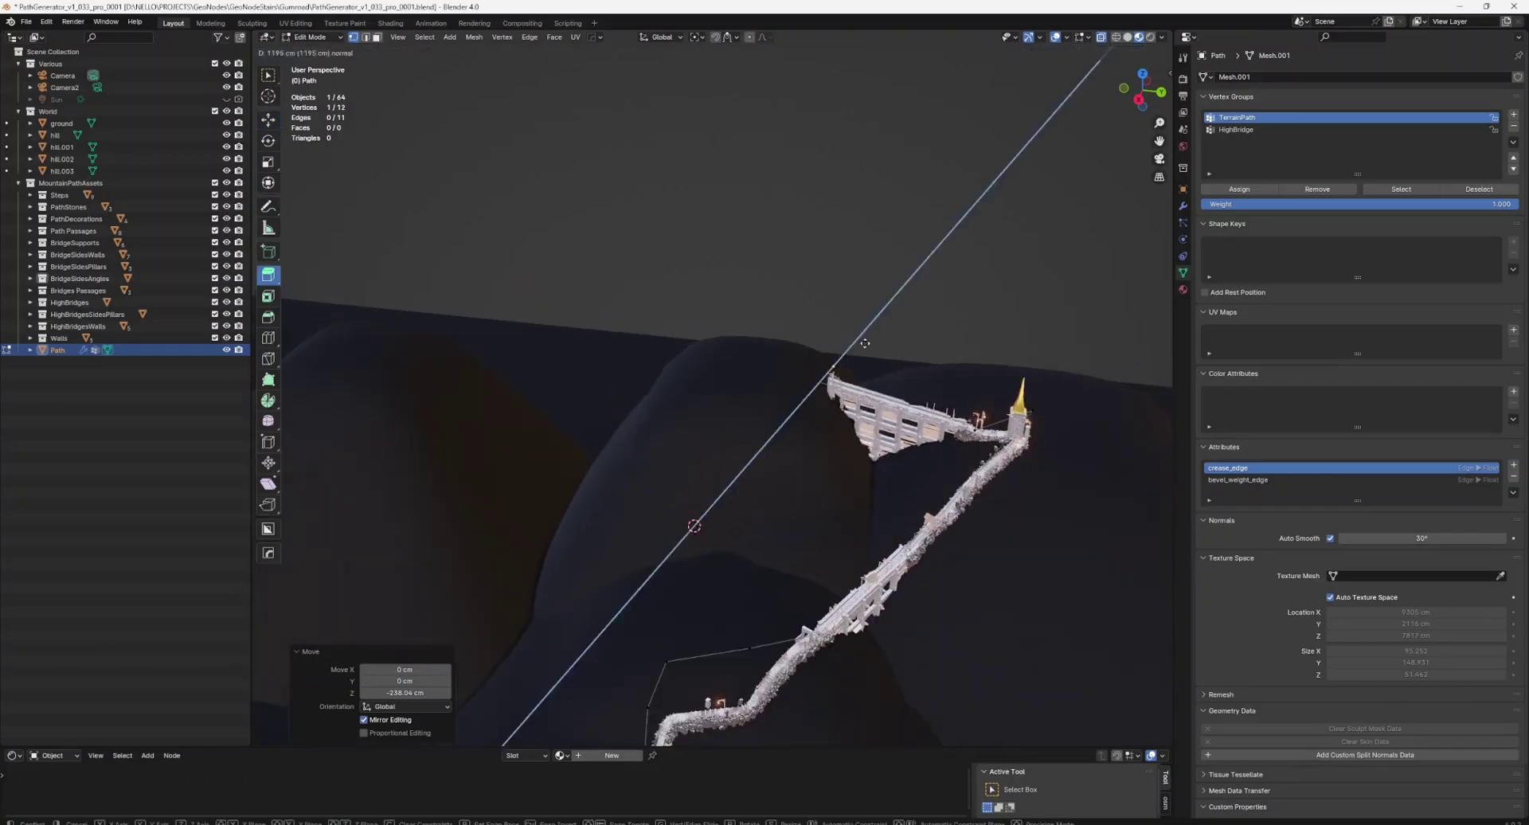
pyautogui.click(877, 354)
pyautogui.press('g')
pyautogui.hotkey('shift', 'z')
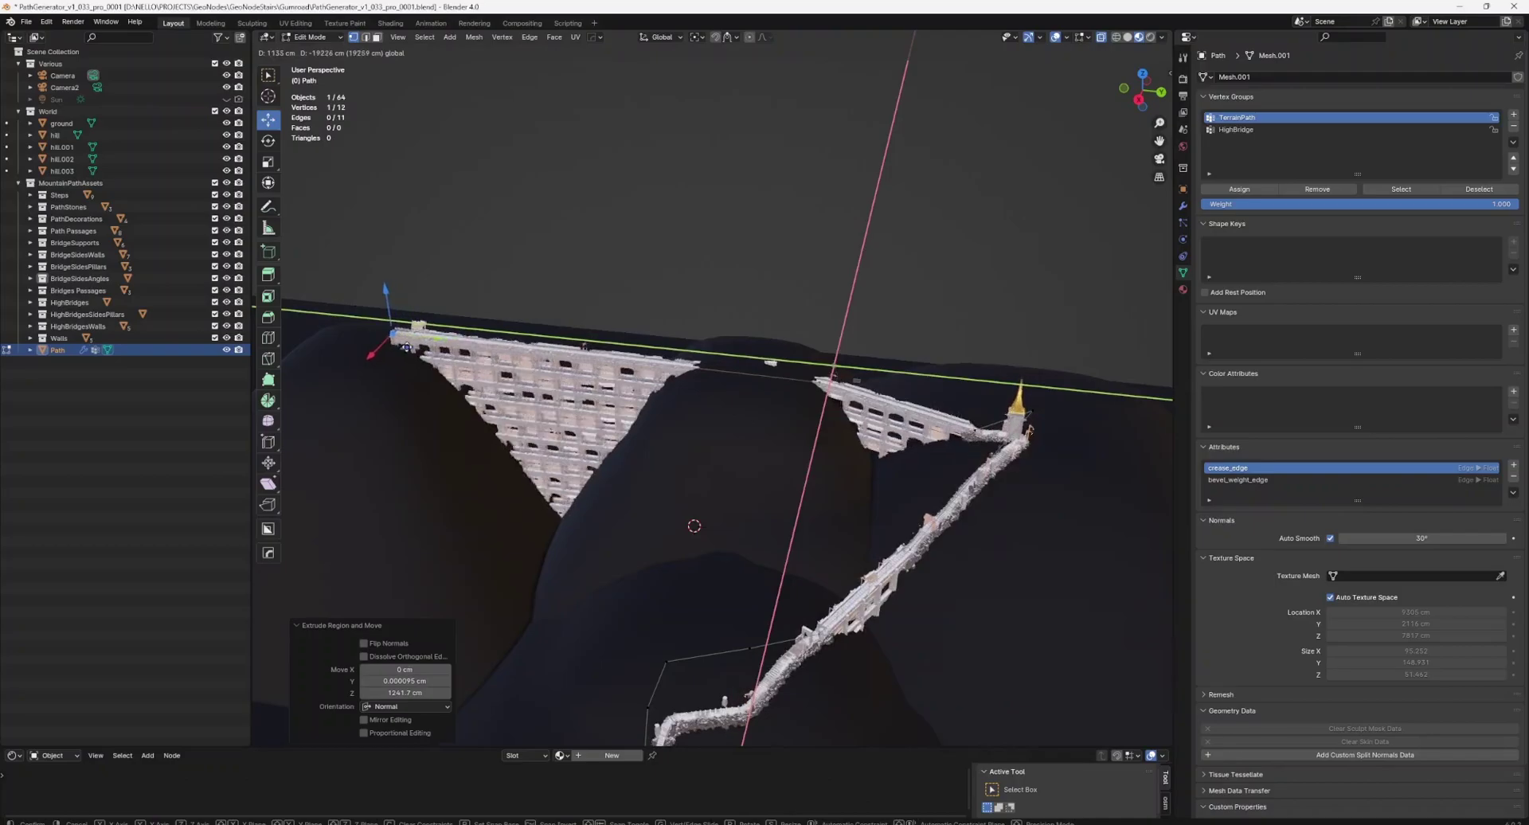
pyautogui.click(590, 328)
# Subdivide the new path edge and add one half to TerrainPath.
pyautogui.press('2')
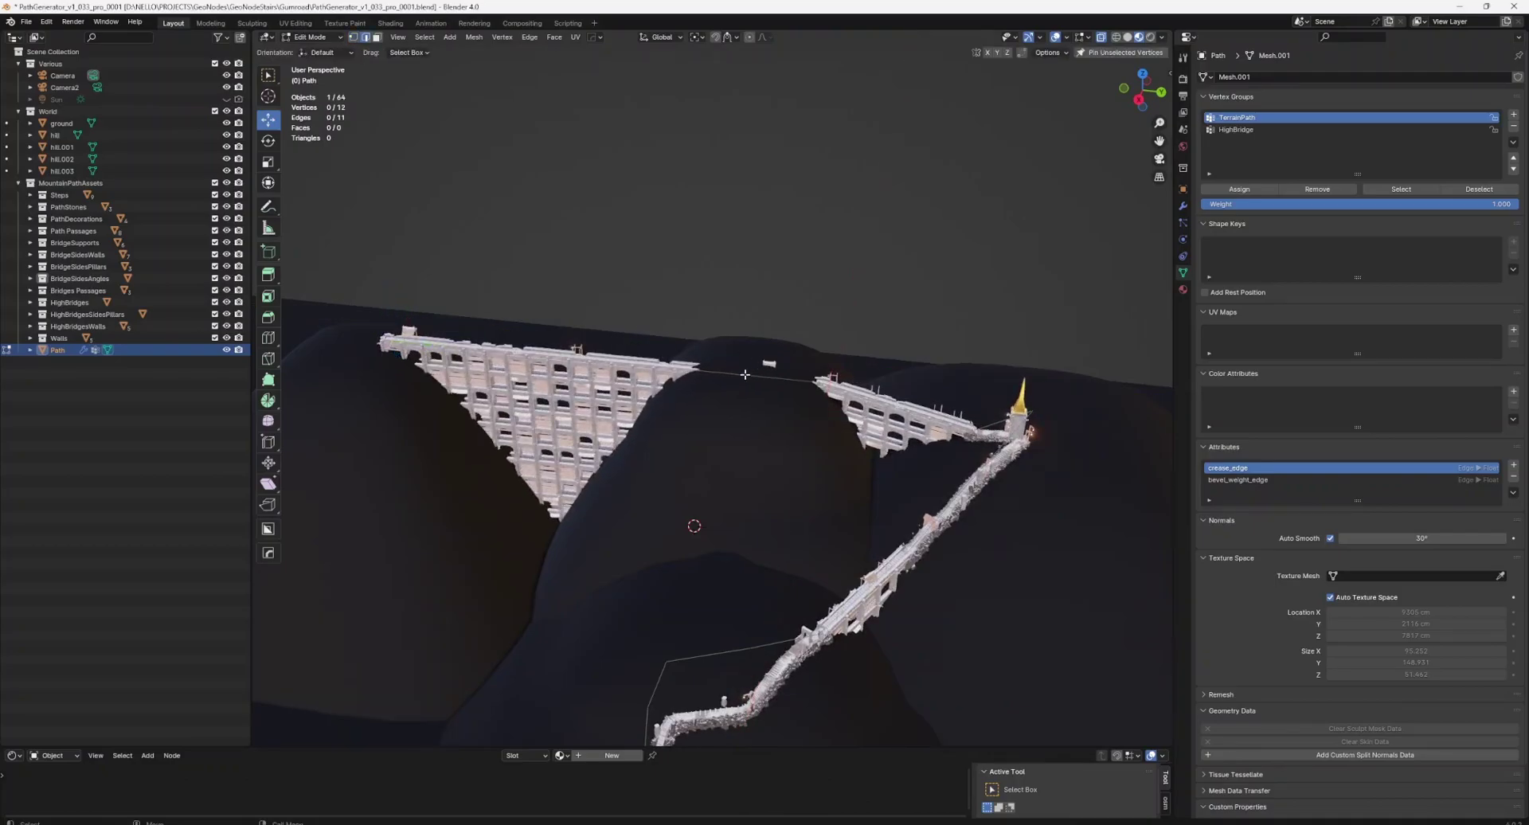
pyautogui.click(760, 372)
pyautogui.rightClick(748, 378)
pyautogui.click(740, 379)
pyautogui.click(755, 379)
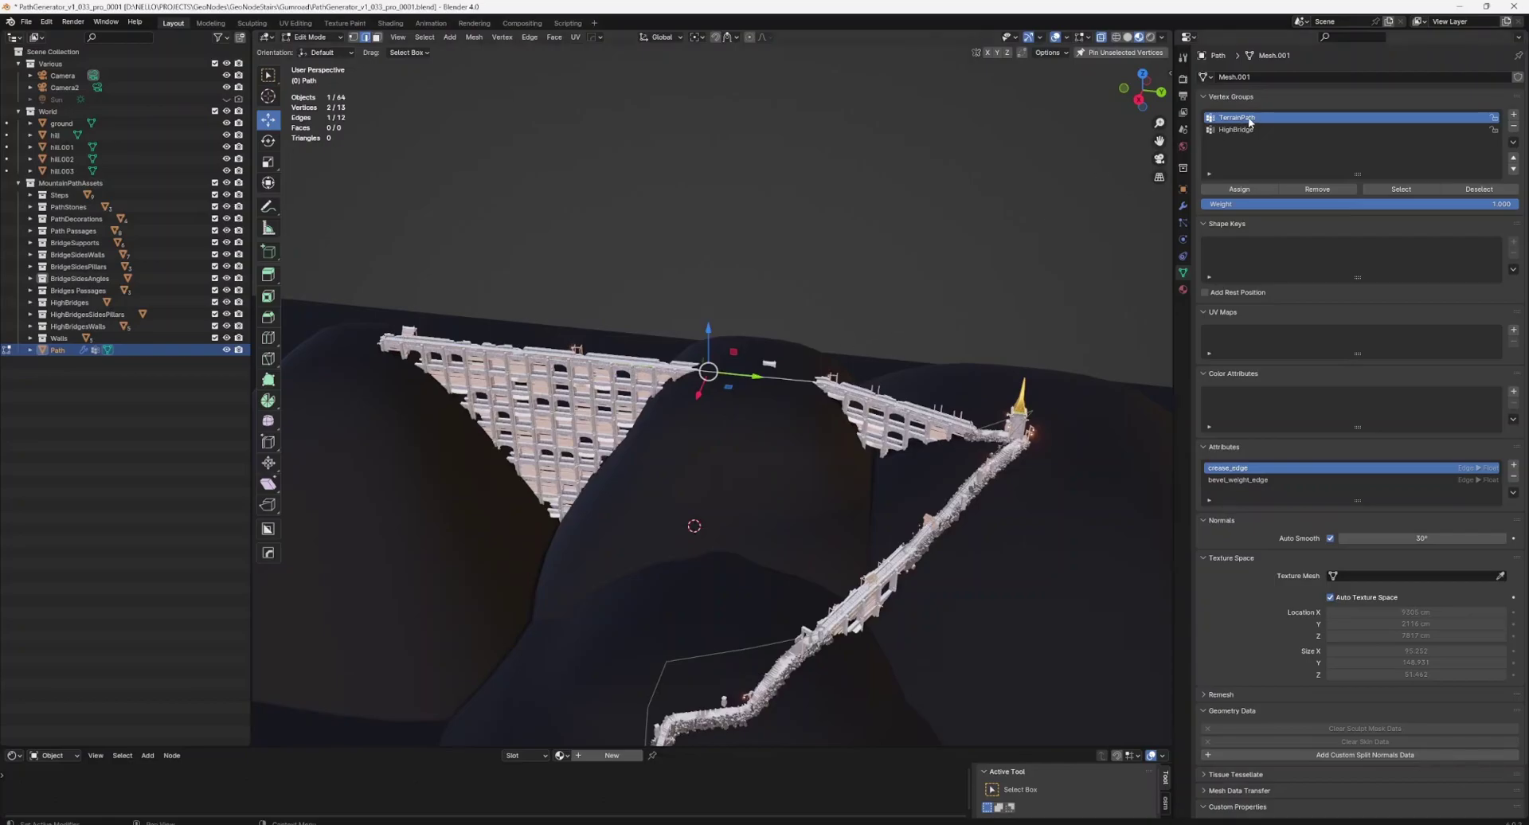
pyautogui.click(1266, 191)
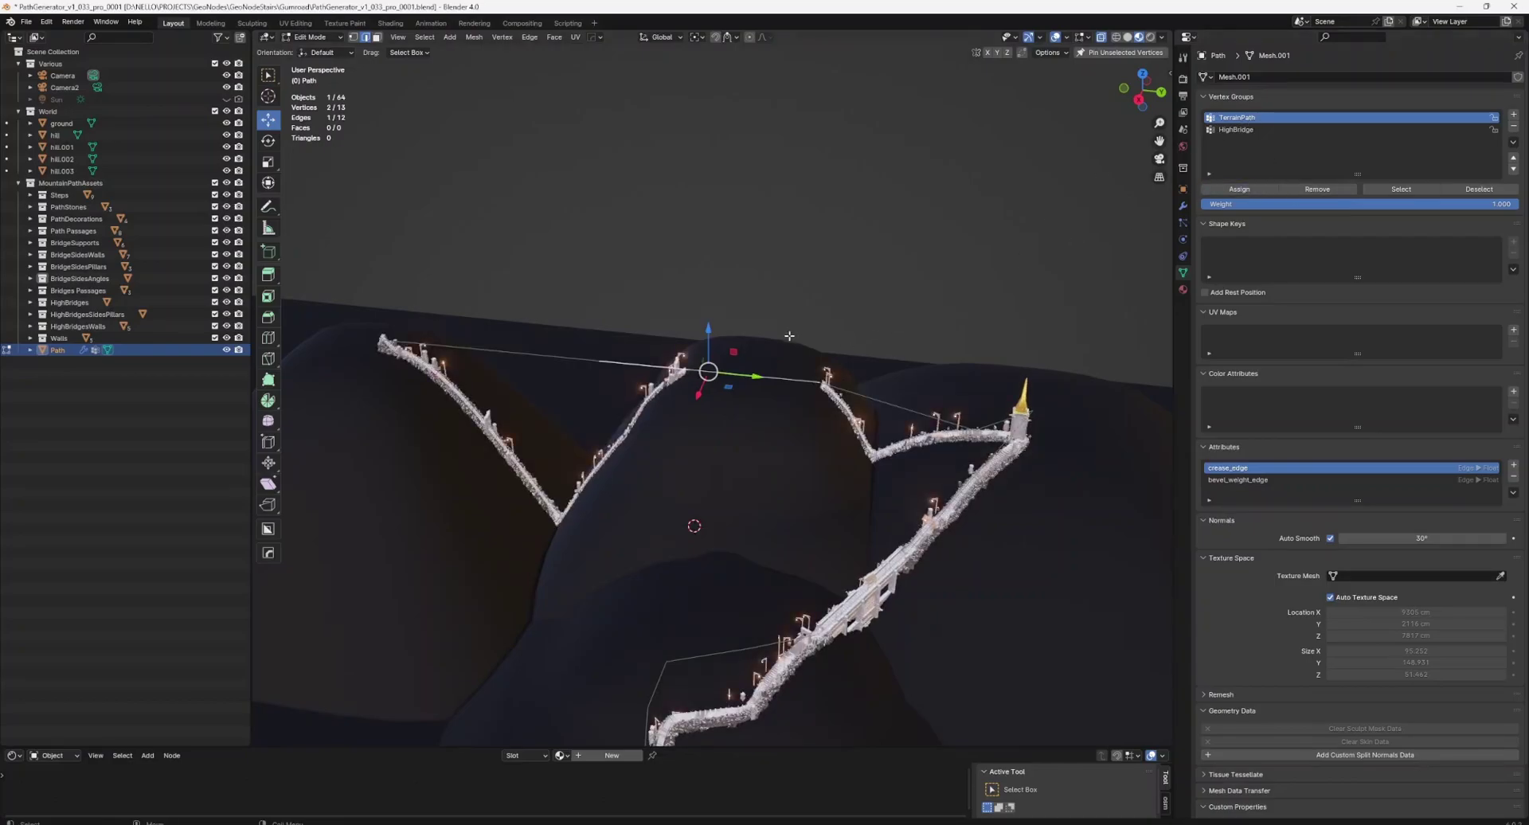
# Remove the right-hill and left edges from TerrainPath, then raise the middle edge to join both bridges.
pyautogui.click(895, 404)
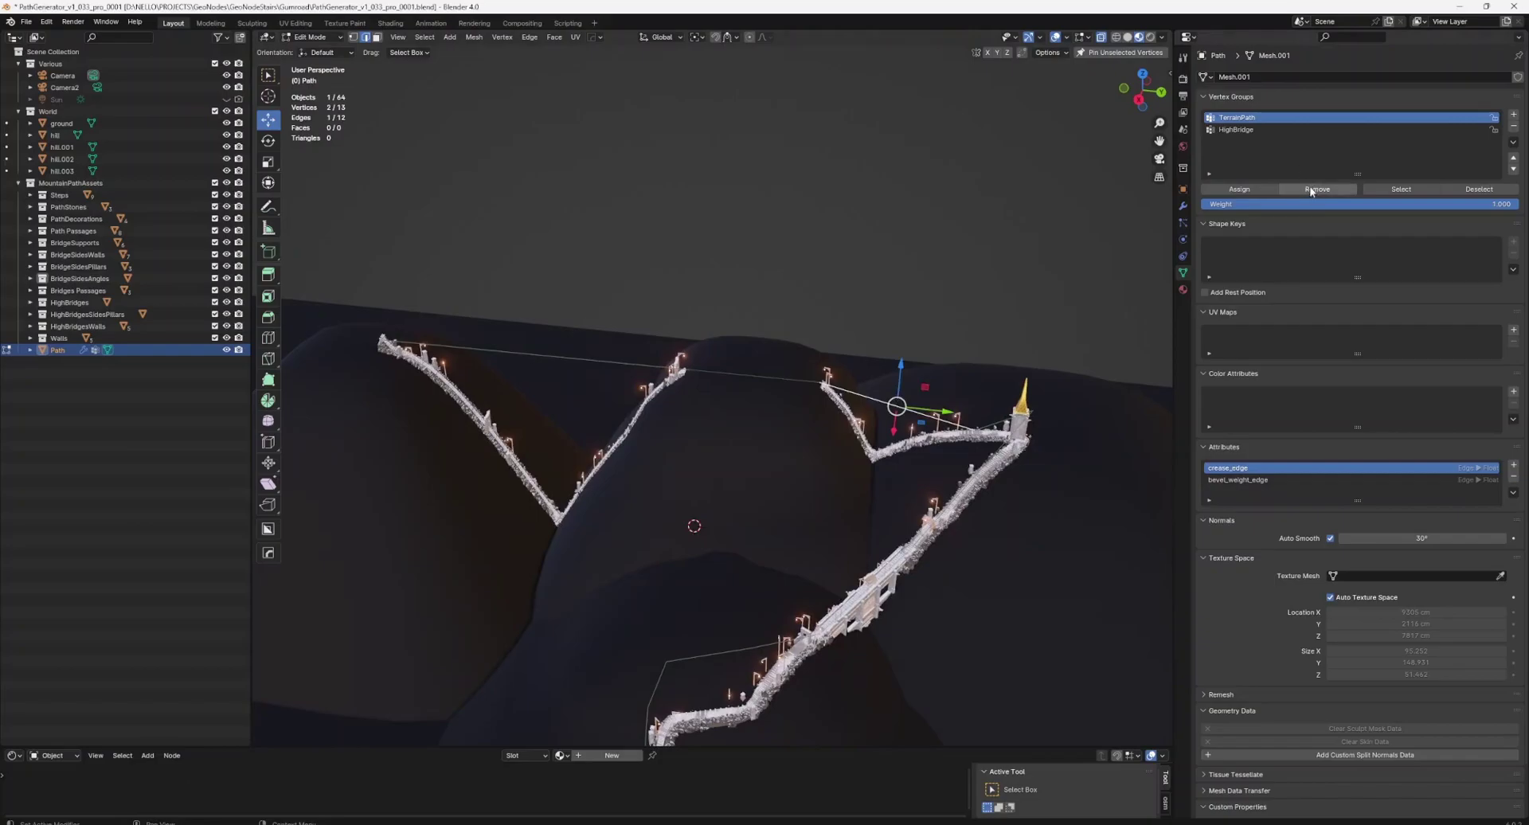
pyautogui.click(1310, 191)
pyautogui.click(552, 354)
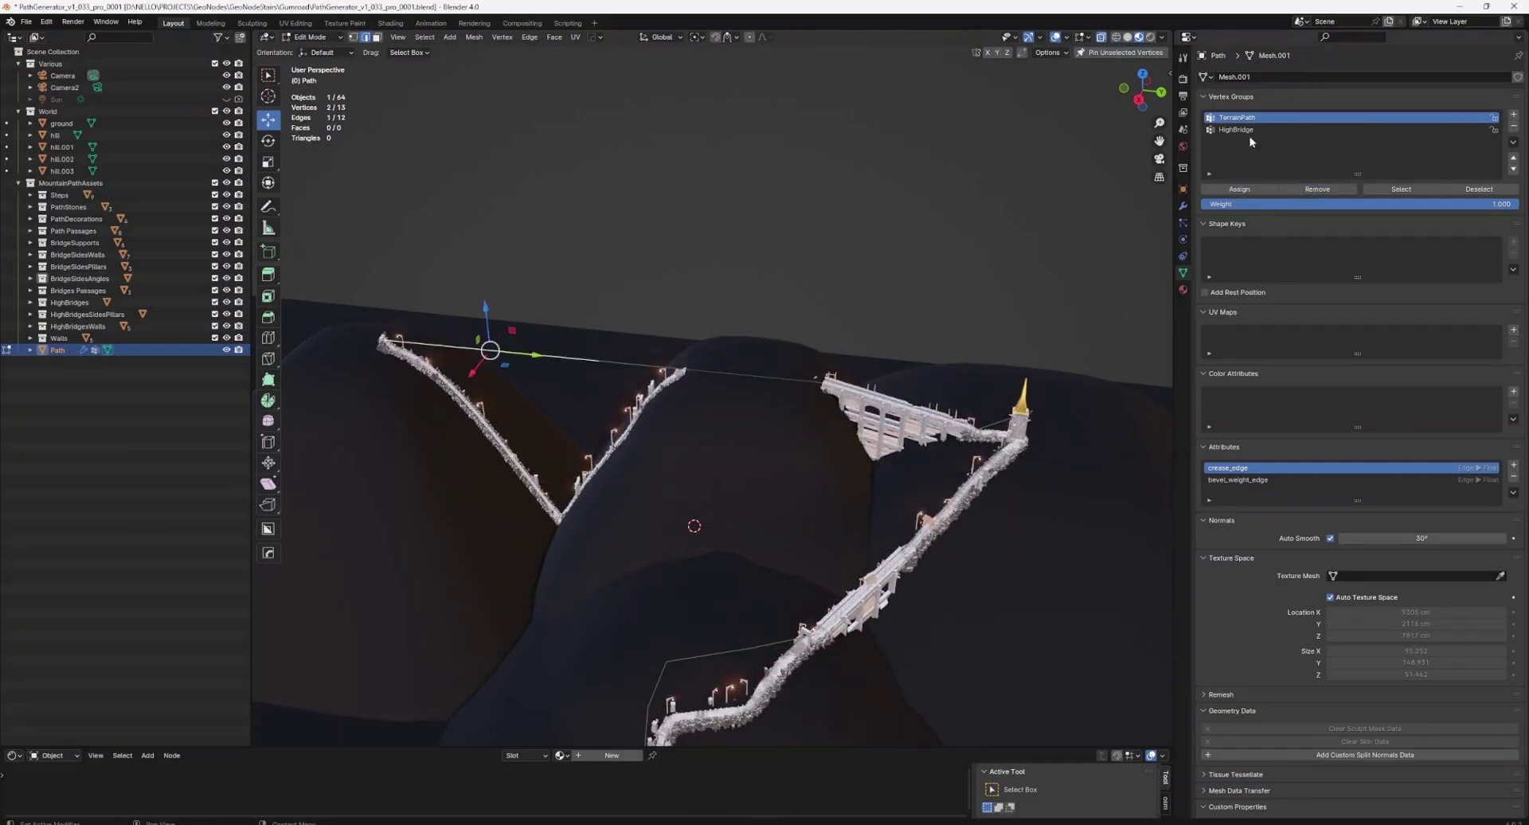
pyautogui.click(1320, 190)
pyautogui.click(762, 375)
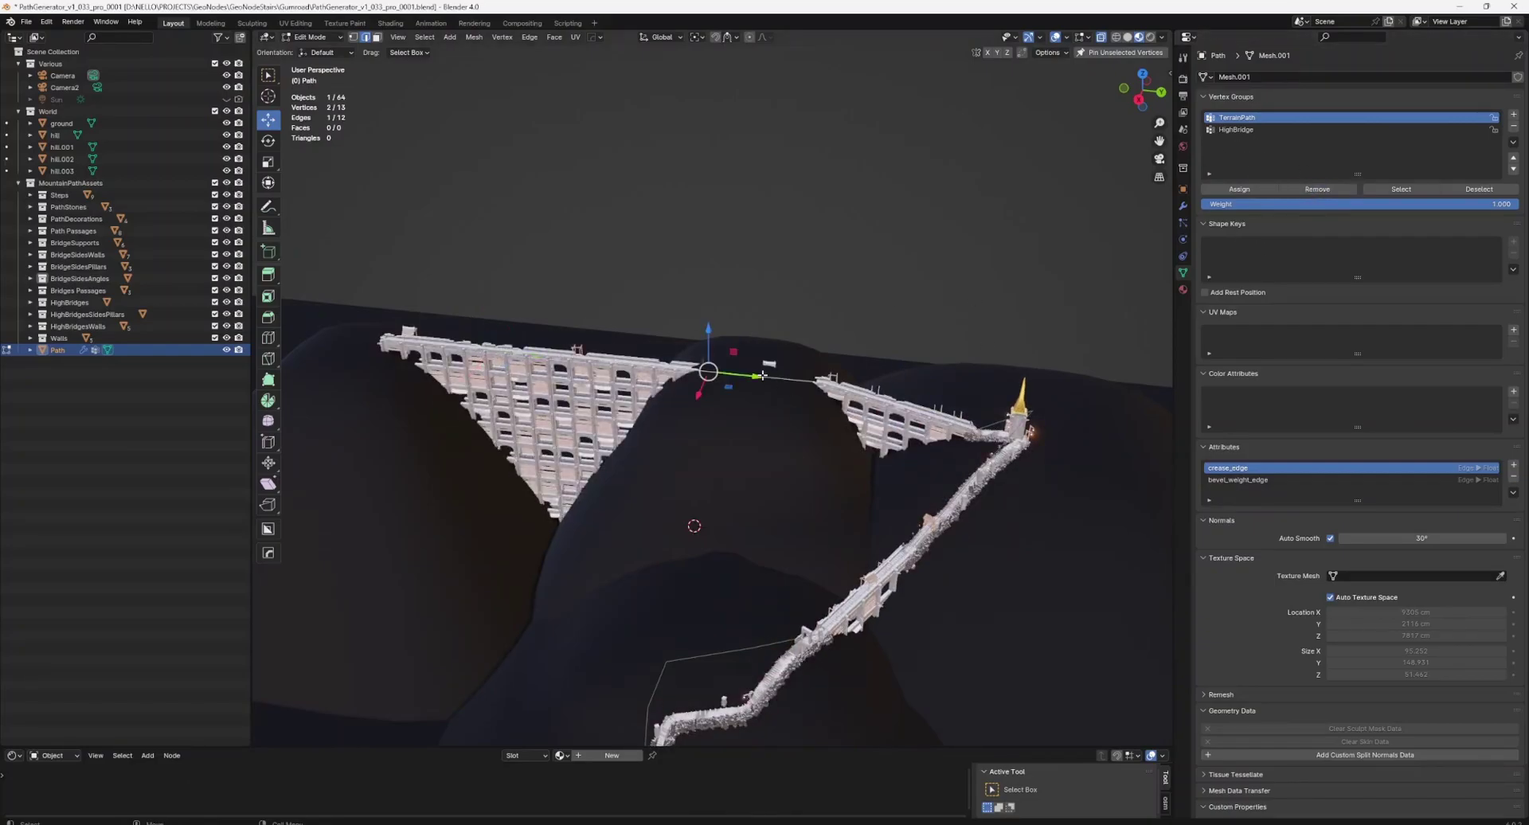
pyautogui.moveTo(711, 335); pyautogui.dragTo(718, 328)
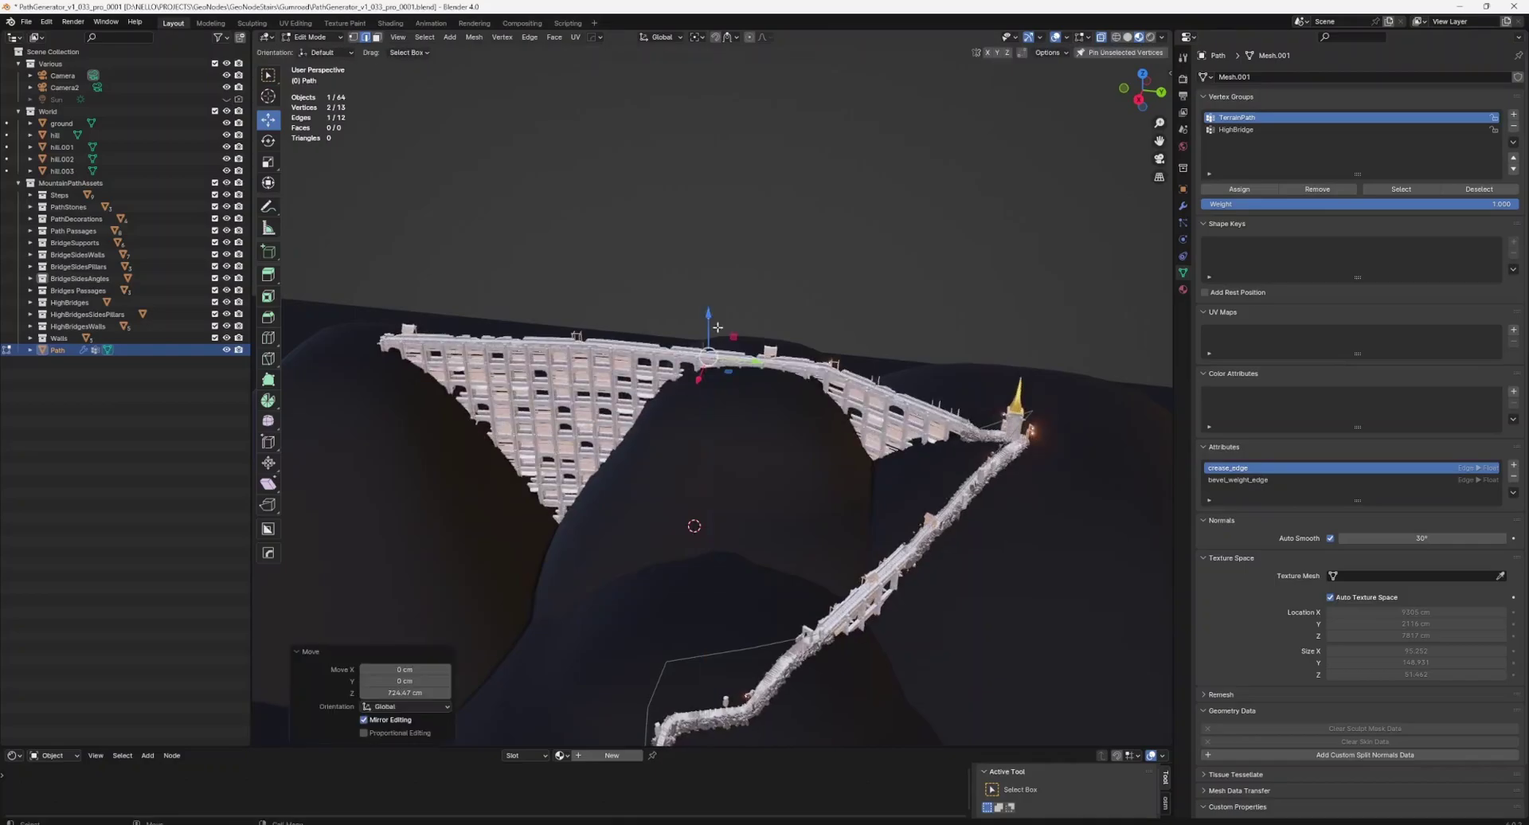
pyautogui.scroll(2, 794, 335)
pyautogui.scroll(2, 793, 335)
# Subdivide the arch edges, add one to TerrainPath and remove the next one to make an arched bridge.
pyautogui.rightClick(776, 358)
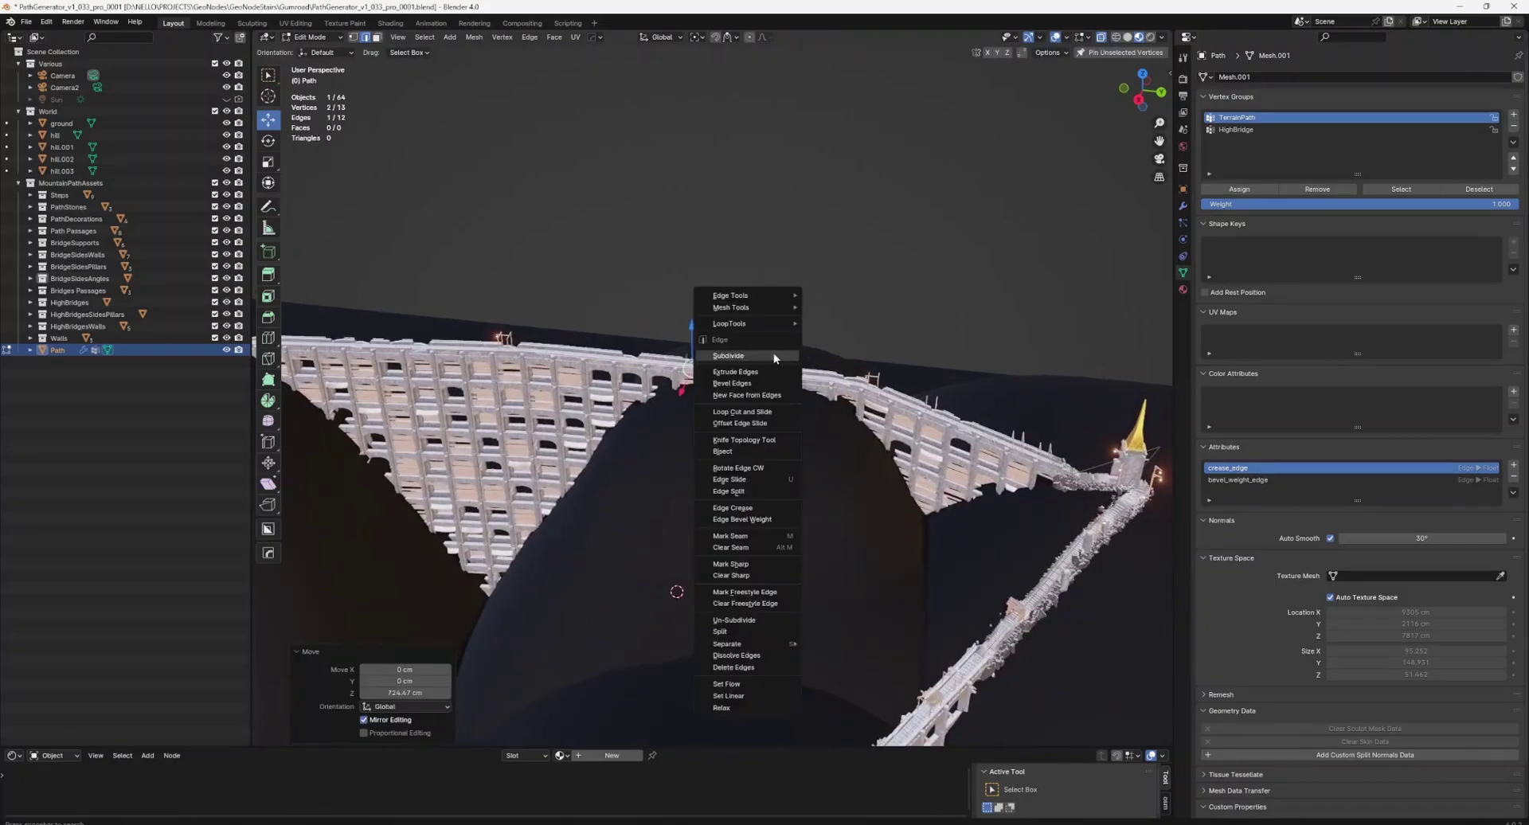
pyautogui.click(796, 371)
pyautogui.click(771, 376)
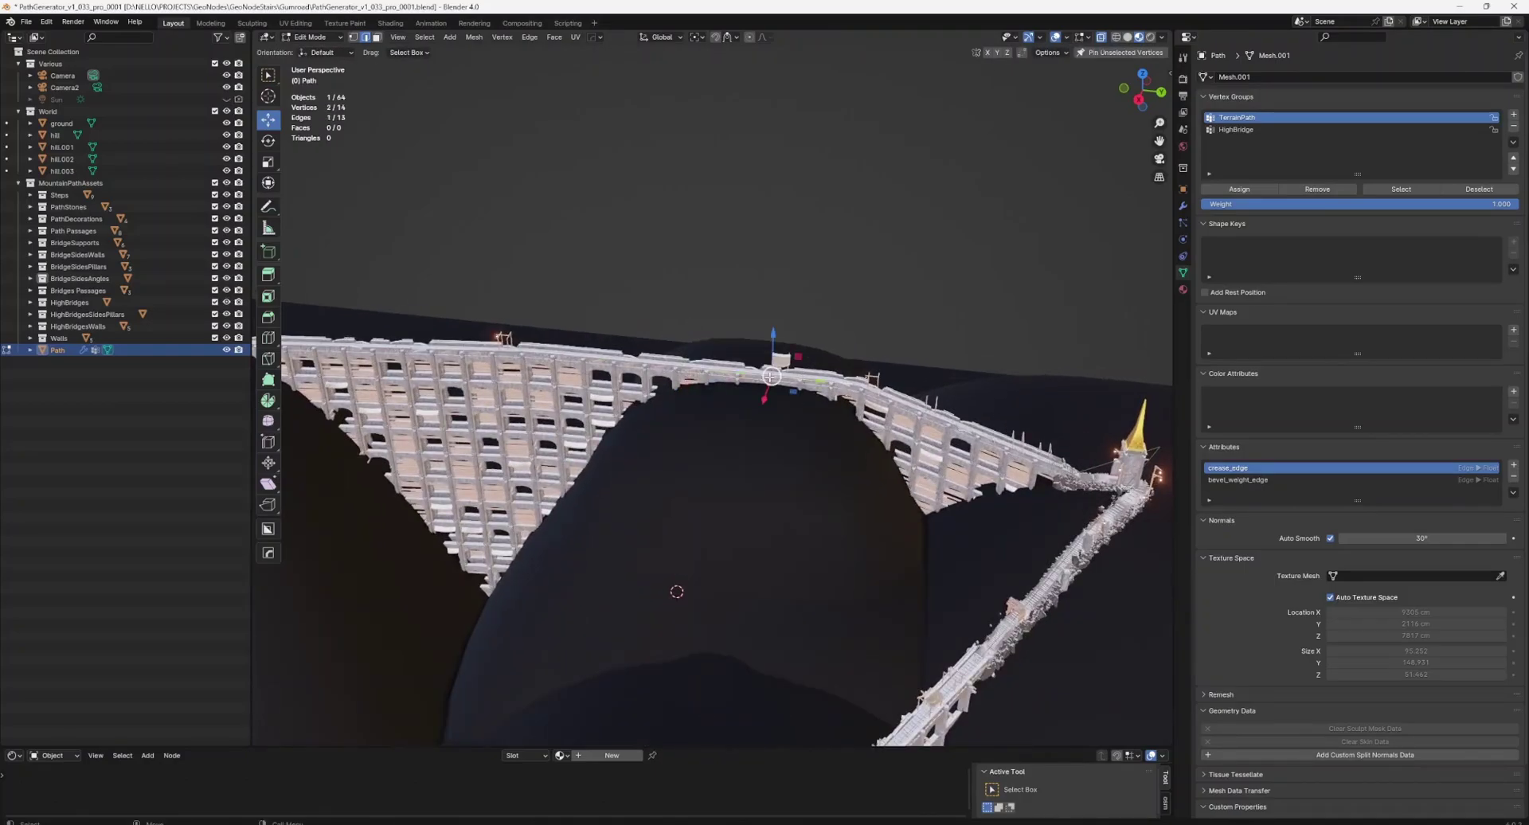
pyautogui.click(1238, 191)
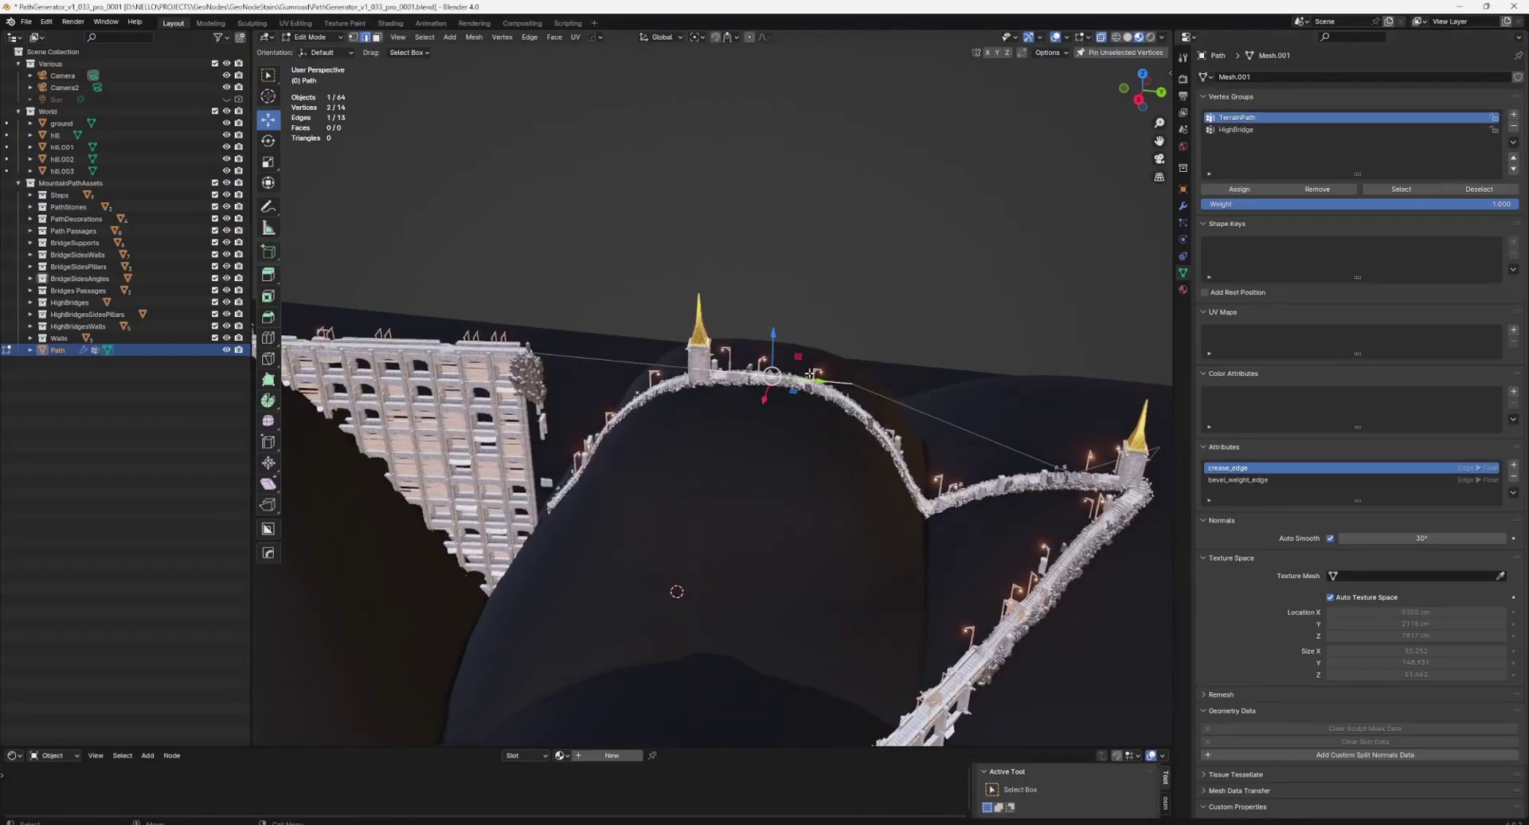
pyautogui.click(900, 397)
pyautogui.click(1317, 189)
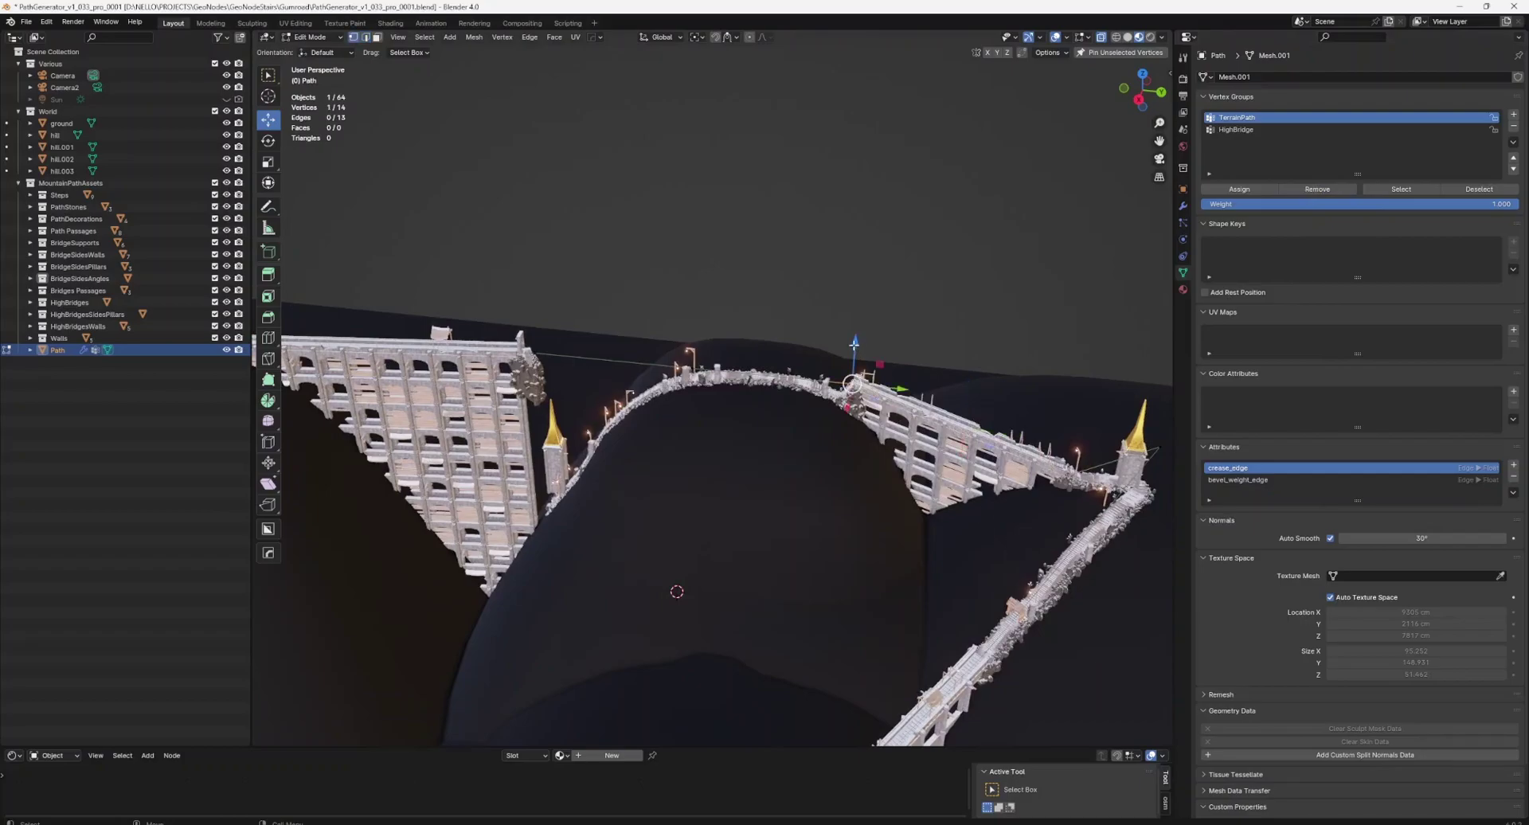
# Lower a bridge vertex and reposition the path vertex near the bridge top.
pyautogui.moveTo(853, 344)
pyautogui.mouseDown()
pyautogui.moveTo(858, 363)
pyautogui.moveTo(739, 379)
pyautogui.moveTo(694, 330)
pyautogui.mouseUp()
pyautogui.hotkey('alt', 'a')
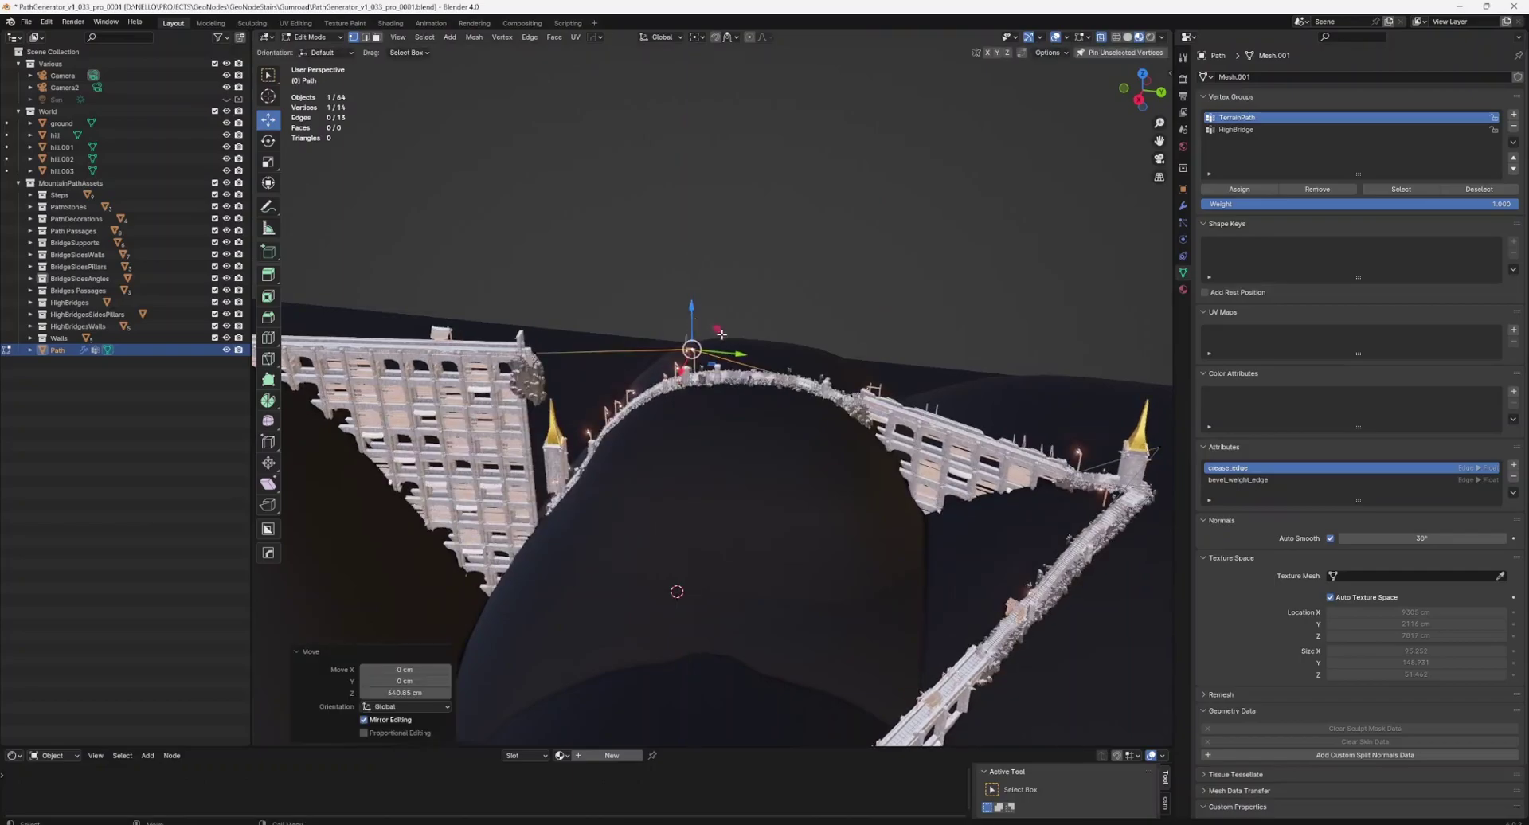
pyautogui.press('g')
pyautogui.click(784, 323)
pyautogui.moveTo(784, 323); pyautogui.dragTo(681, 318, button='middle')
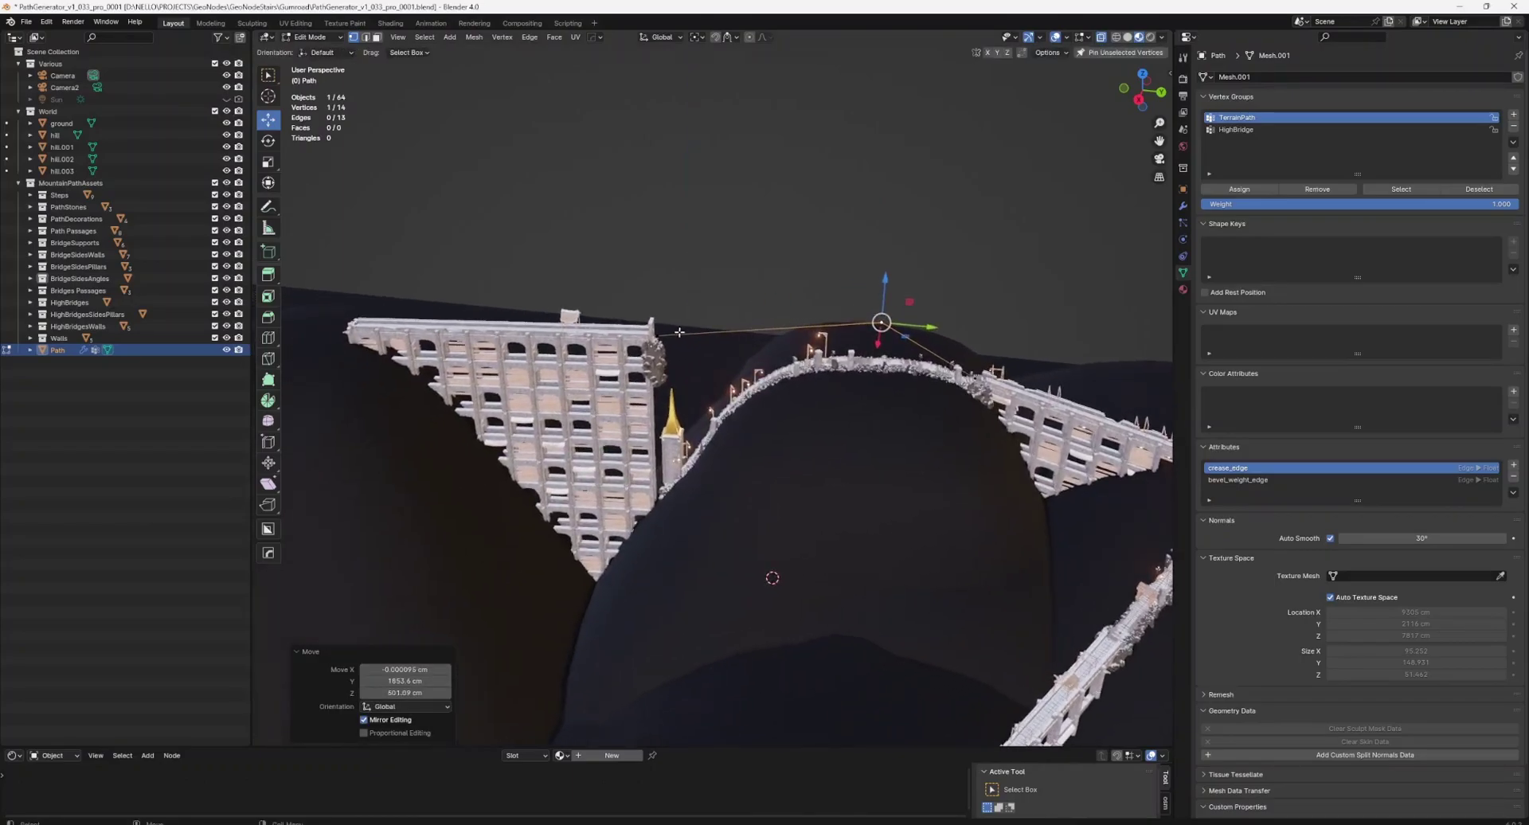
pyautogui.moveTo(681, 319); pyautogui.dragTo(751, 317)
pyautogui.click(758, 321)
pyautogui.moveTo(757, 322); pyautogui.dragTo(780, 340, button='middle')
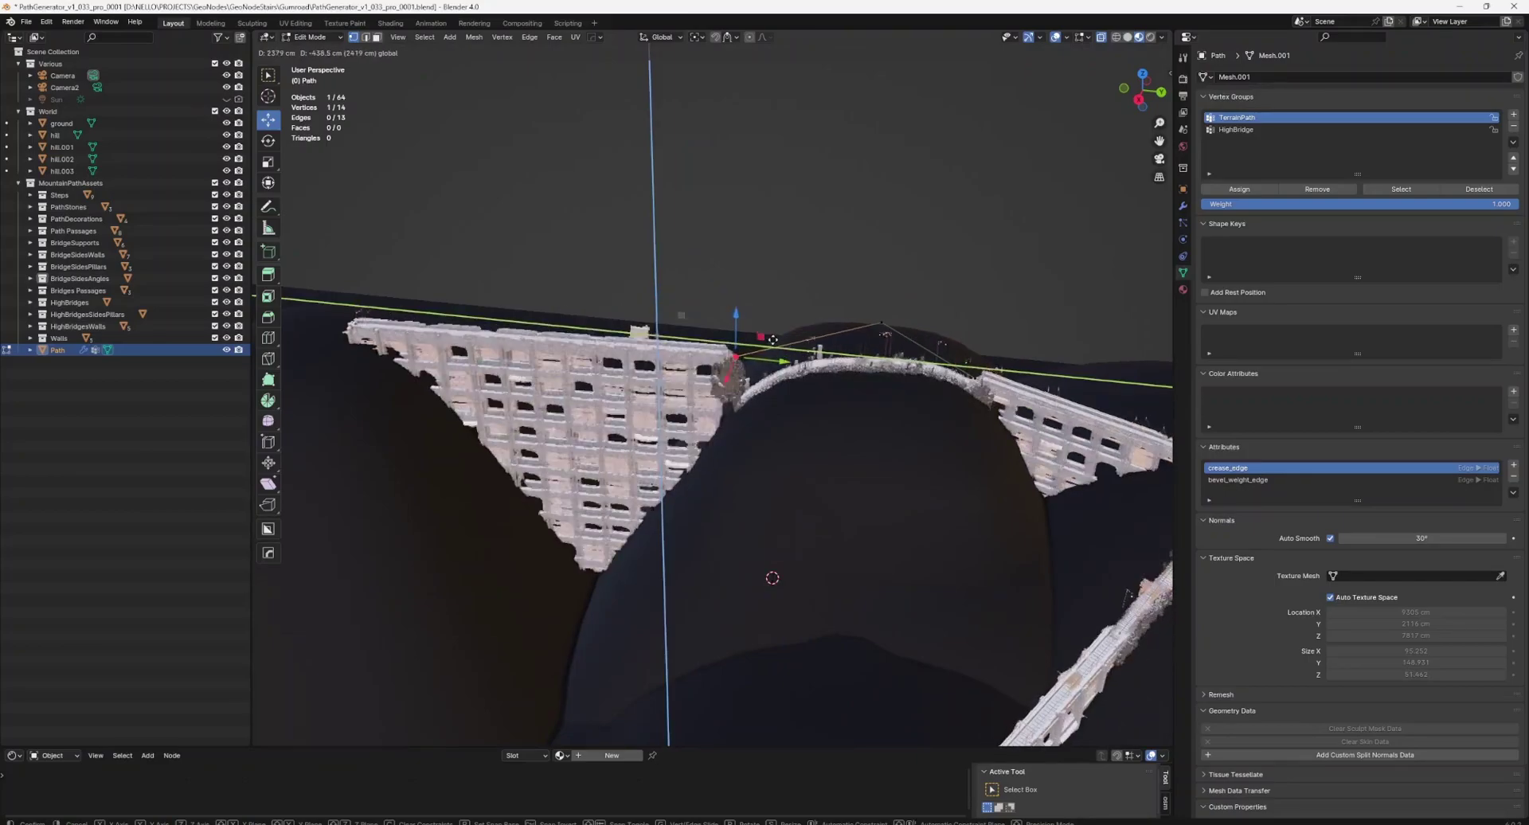
# Slide the vertex along the path and lower it 829.42 cm onto the middle hill.
pyautogui.hotkey('shift', 'v')
pyautogui.click(779, 334)
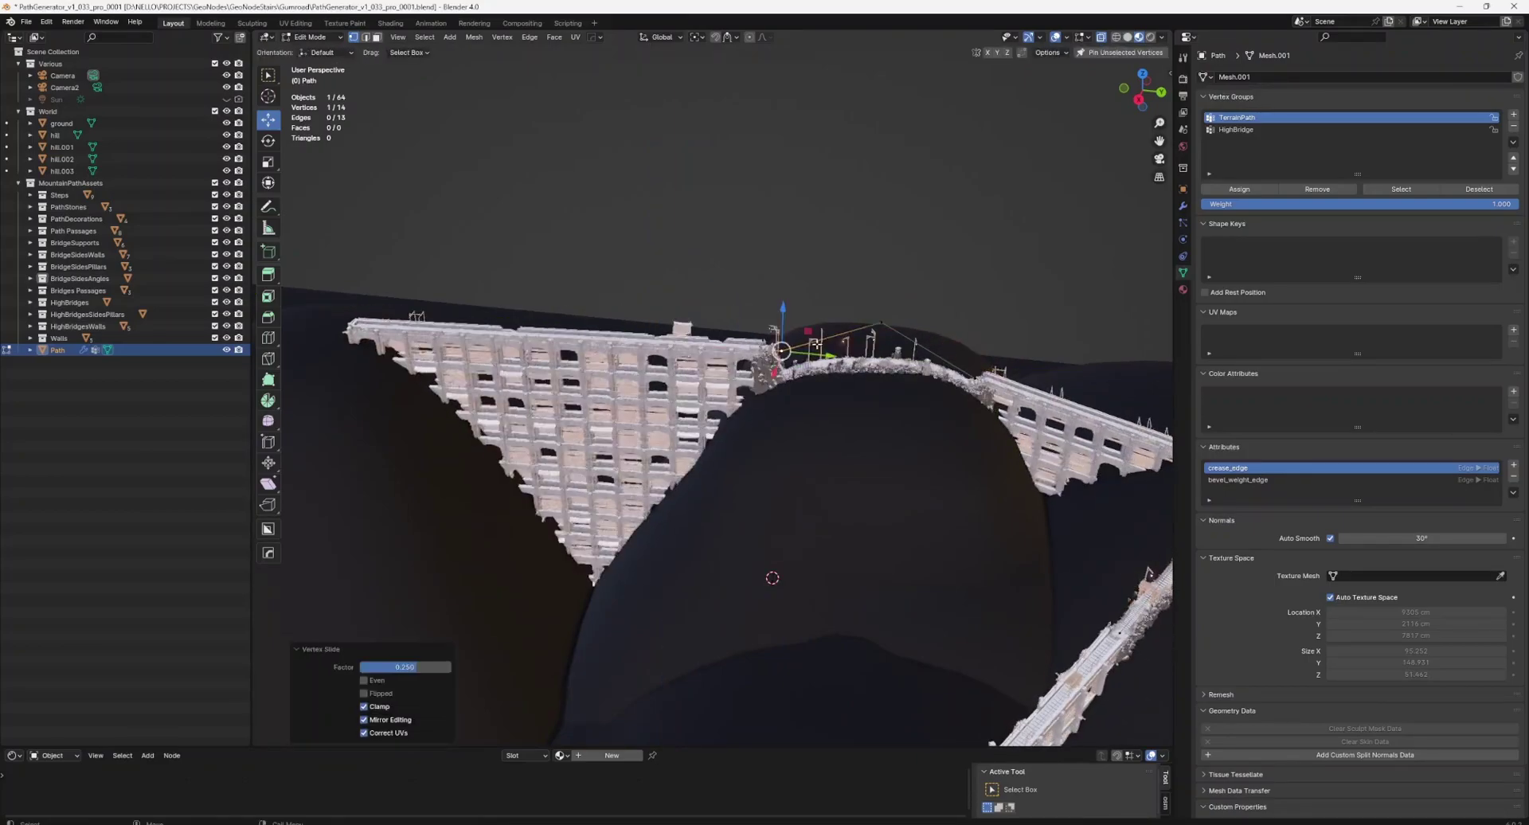
pyautogui.press('g')
pyautogui.press('z')
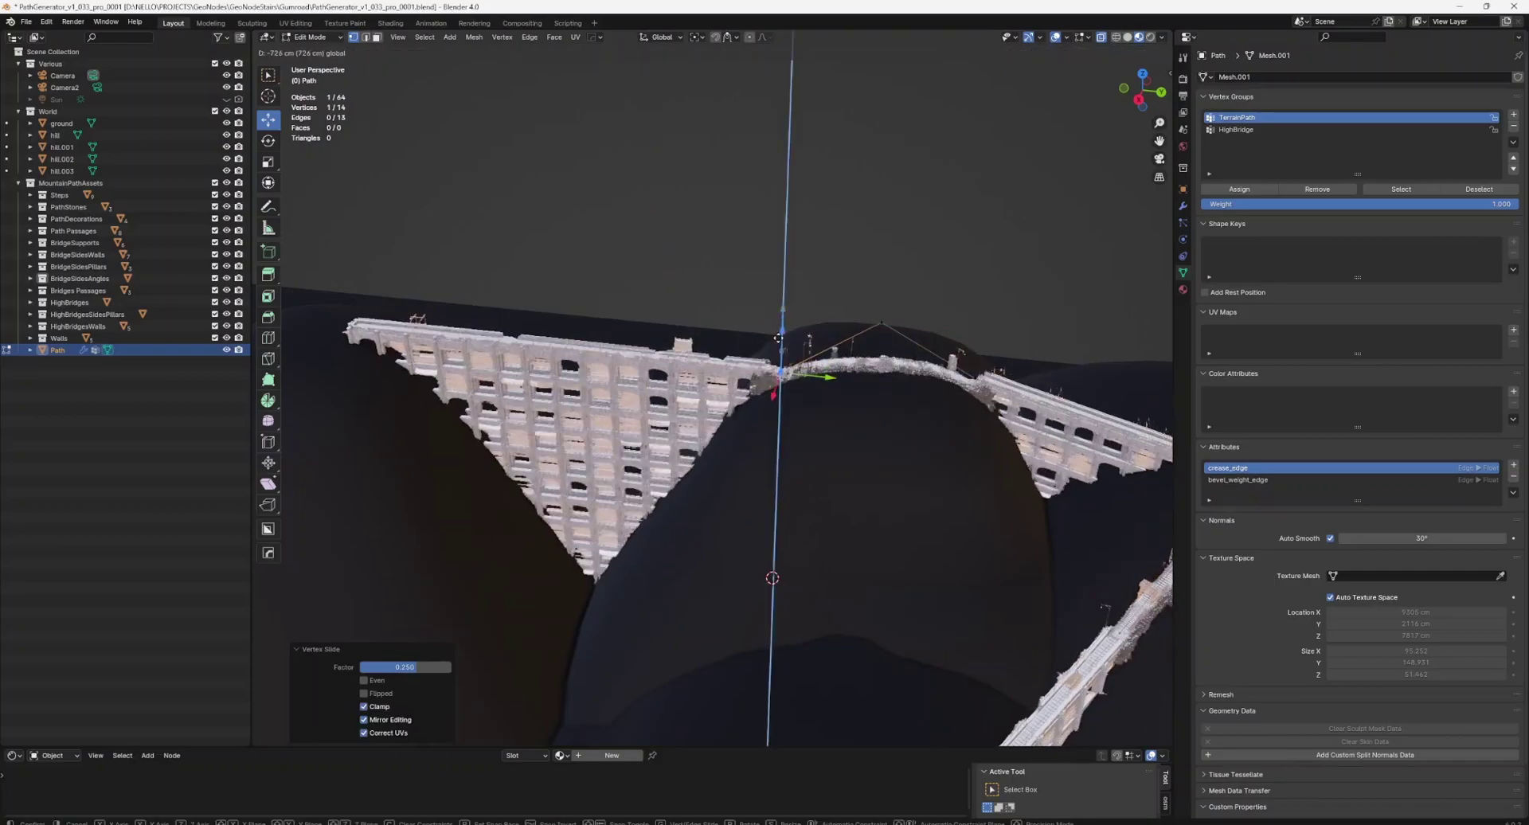
pyautogui.click(777, 338)
pyautogui.moveTo(778, 338)
pyautogui.mouseDown(button='middle')
pyautogui.moveTo(827, 378)
pyautogui.moveTo(480, 351)
pyautogui.moveTo(677, 350)
pyautogui.mouseUp(button='middle')
pyautogui.click(480, 350)
# Subdivide the span edges twice and assign the middle edge to the HighBridge vertex group.
pyautogui.rightClick(677, 350)
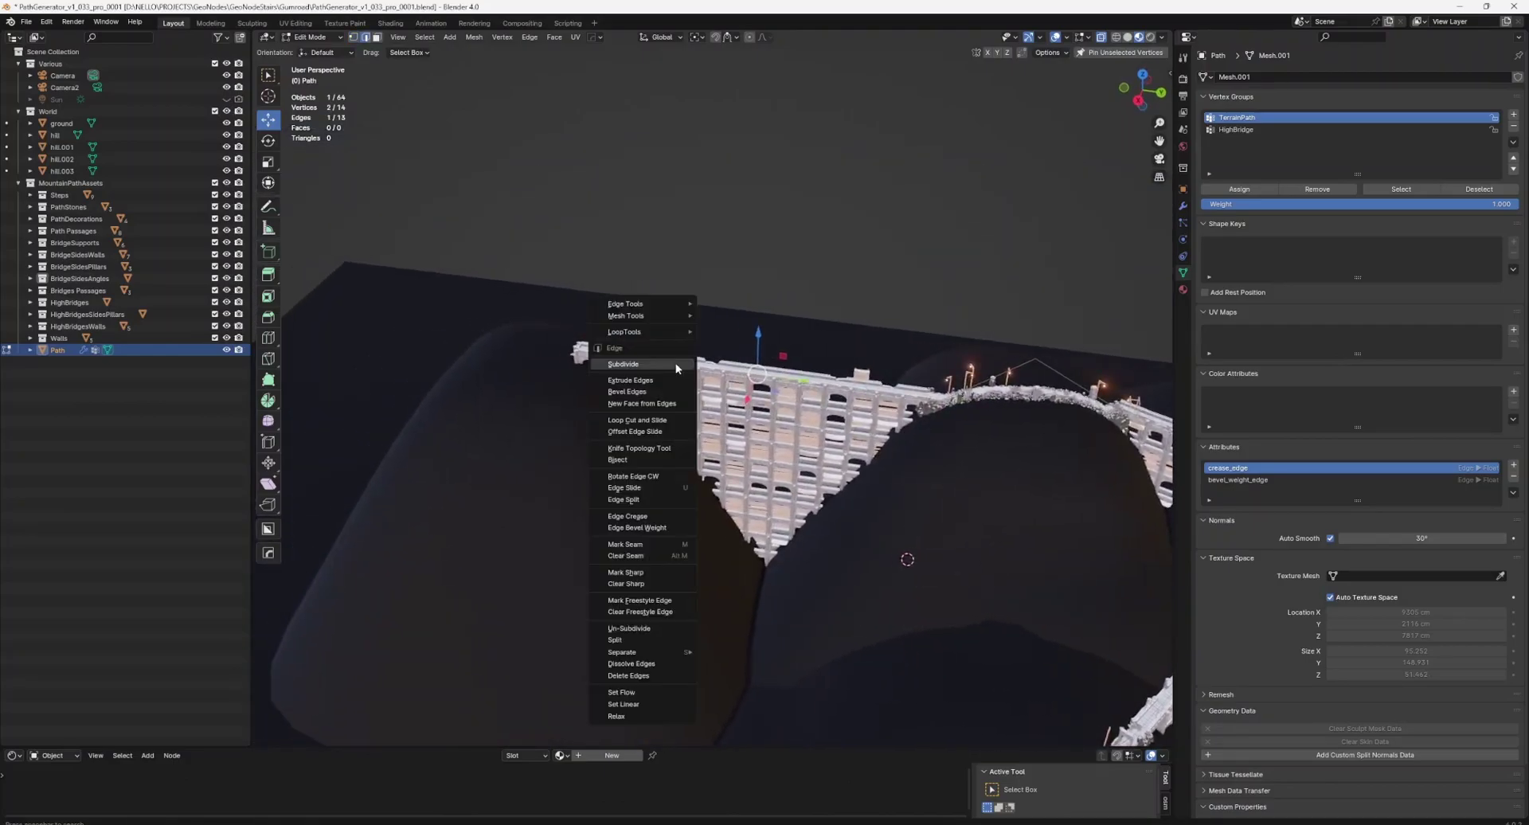
pyautogui.click(676, 365)
pyautogui.rightClick(675, 365)
pyautogui.click(675, 364)
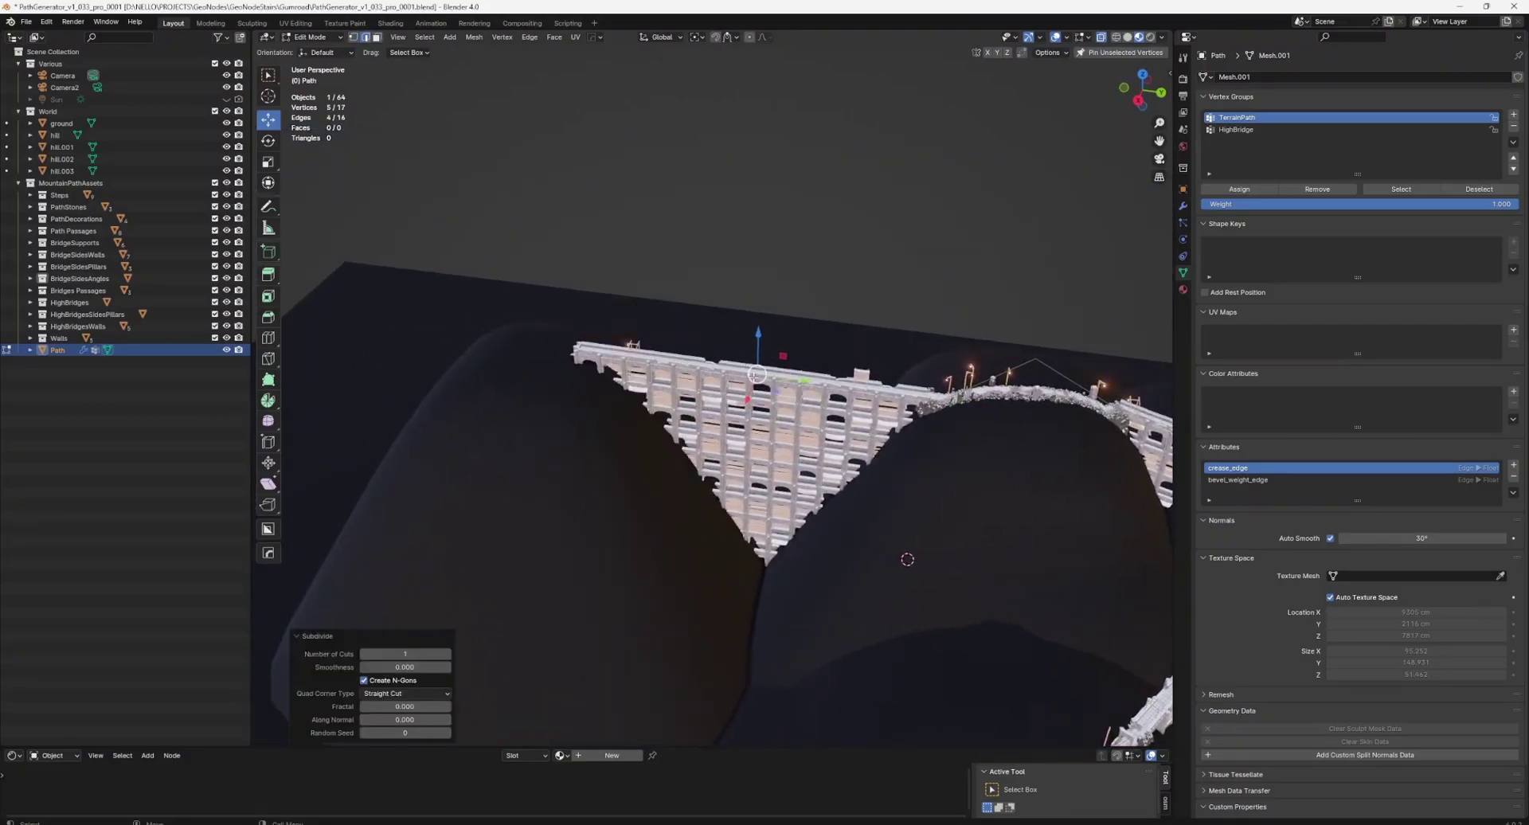
pyautogui.click(778, 384)
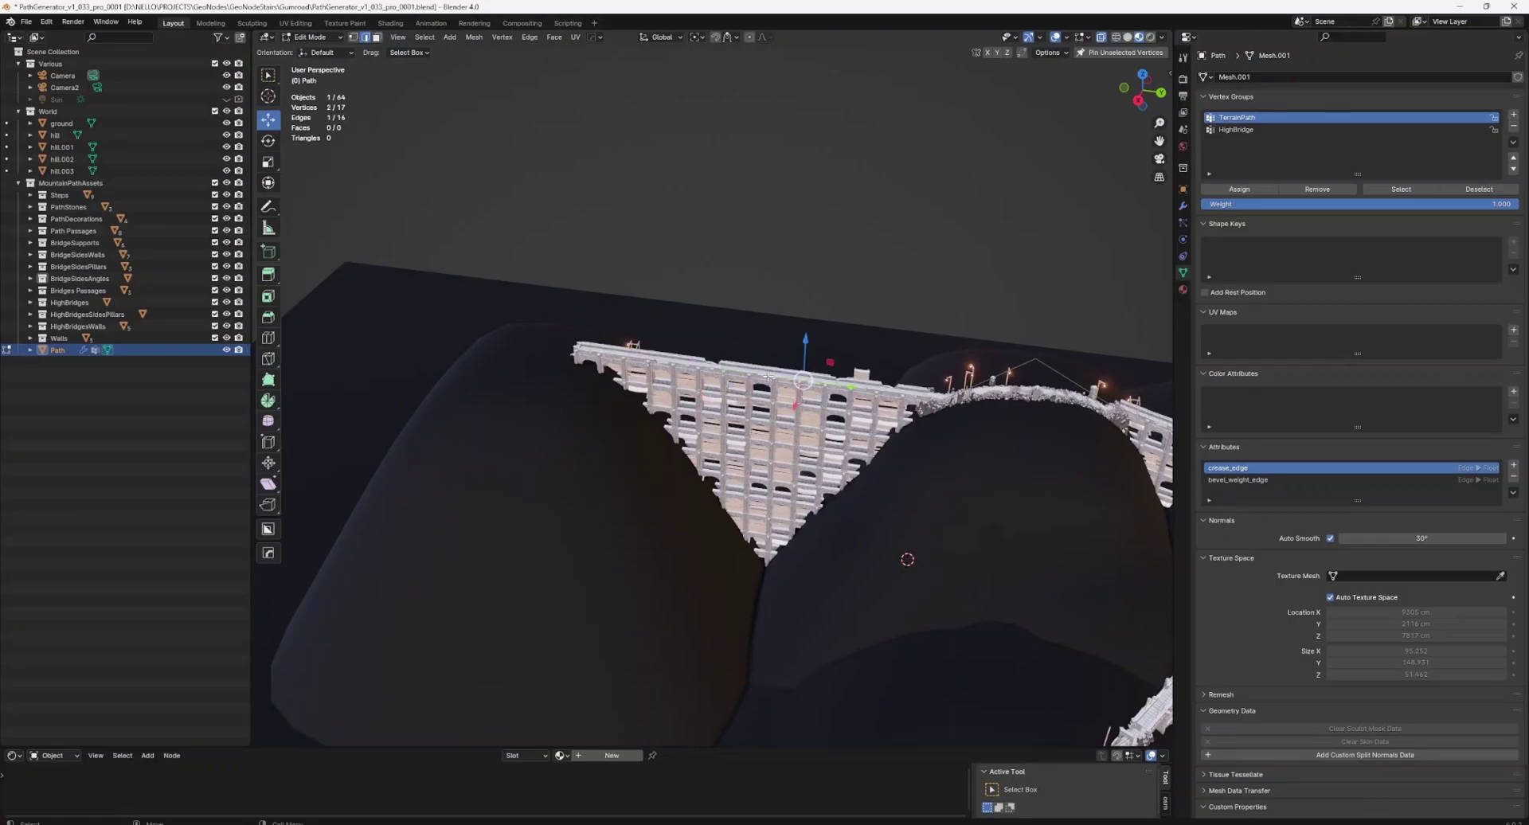
pyautogui.click(1238, 131)
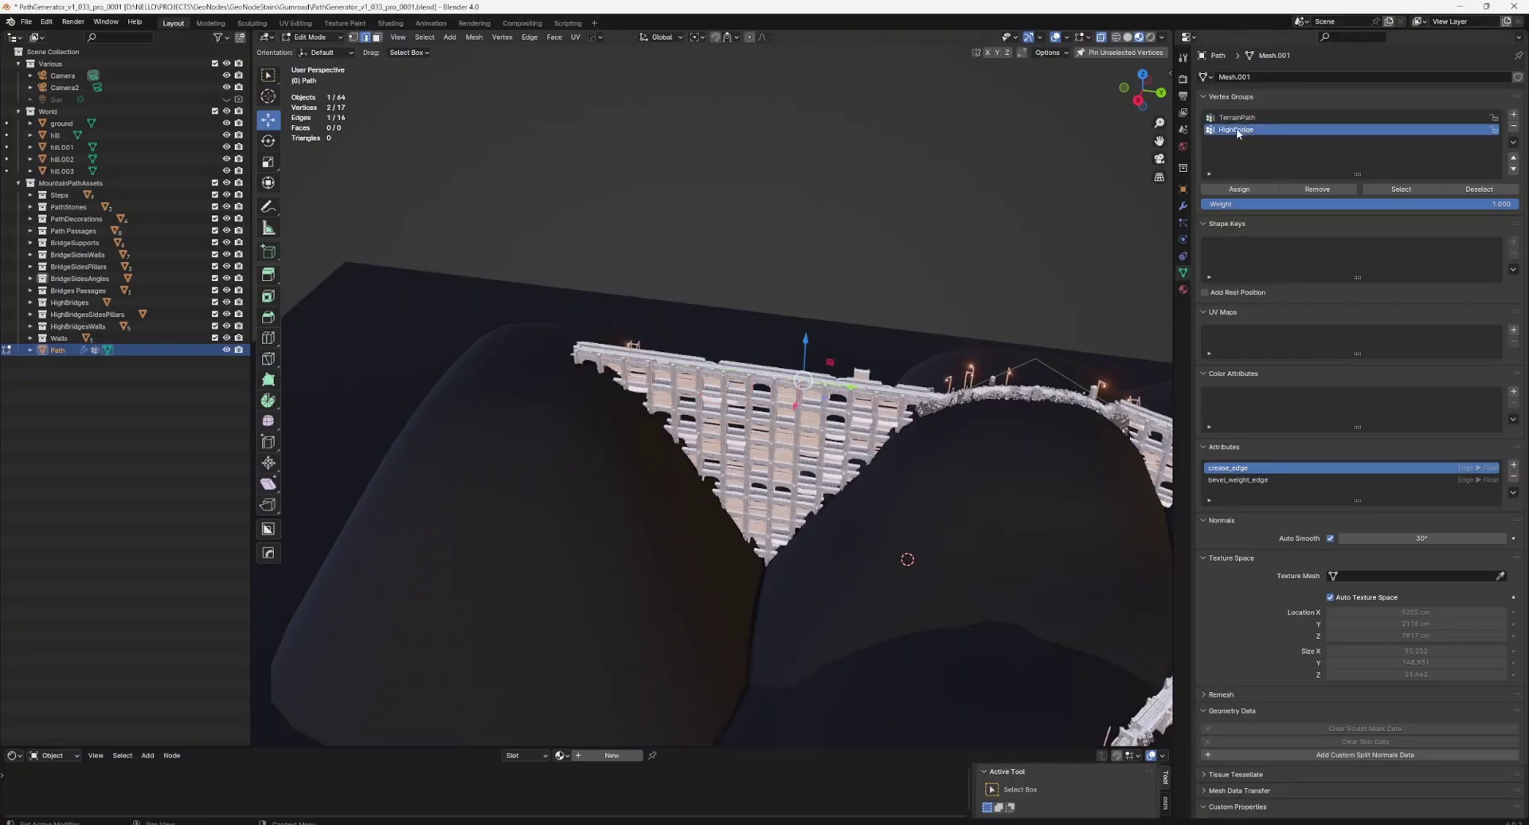
pyautogui.click(1254, 193)
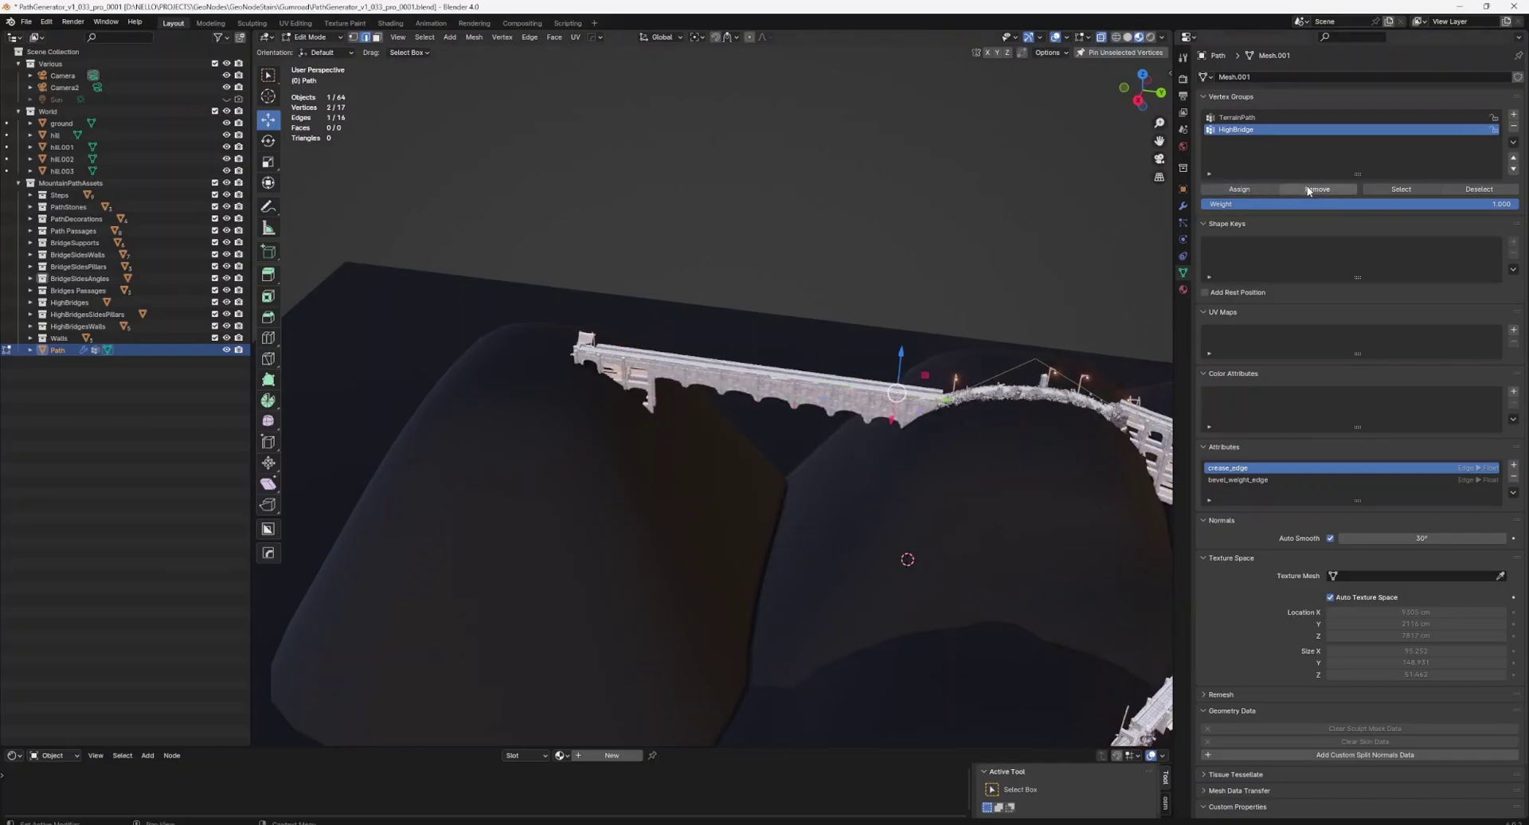
pyautogui.click(1307, 191)
# Raise one bridge-span vertex and lower the bridge-start vertex 306.95 cm onto the hill.
pyautogui.moveTo(677, 398); pyautogui.dragTo(666, 378, button='middle')
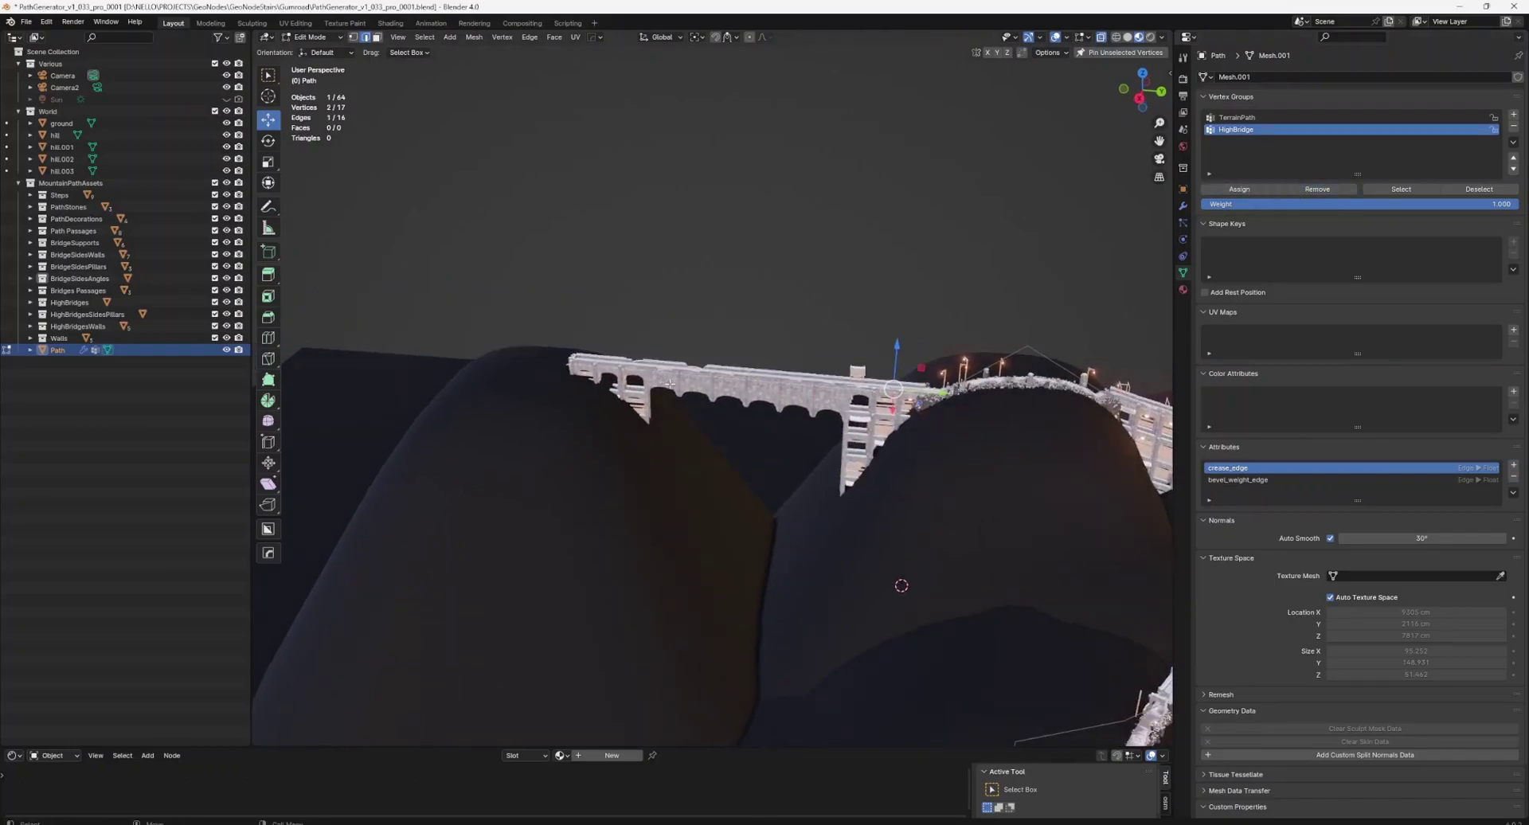
pyautogui.click(755, 377)
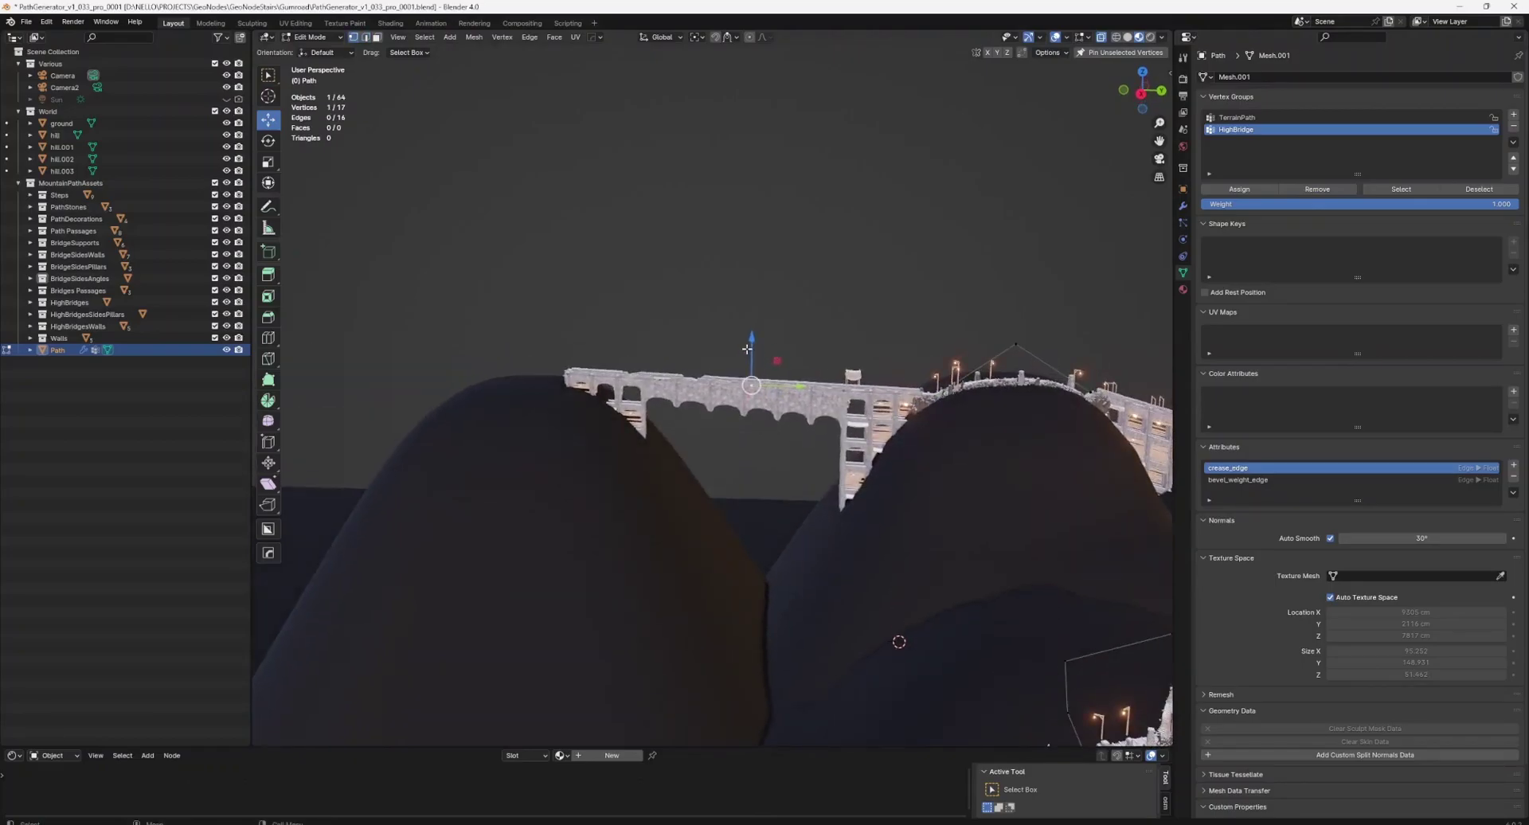
pyautogui.press('g')
pyautogui.press('z')
pyautogui.click(759, 327)
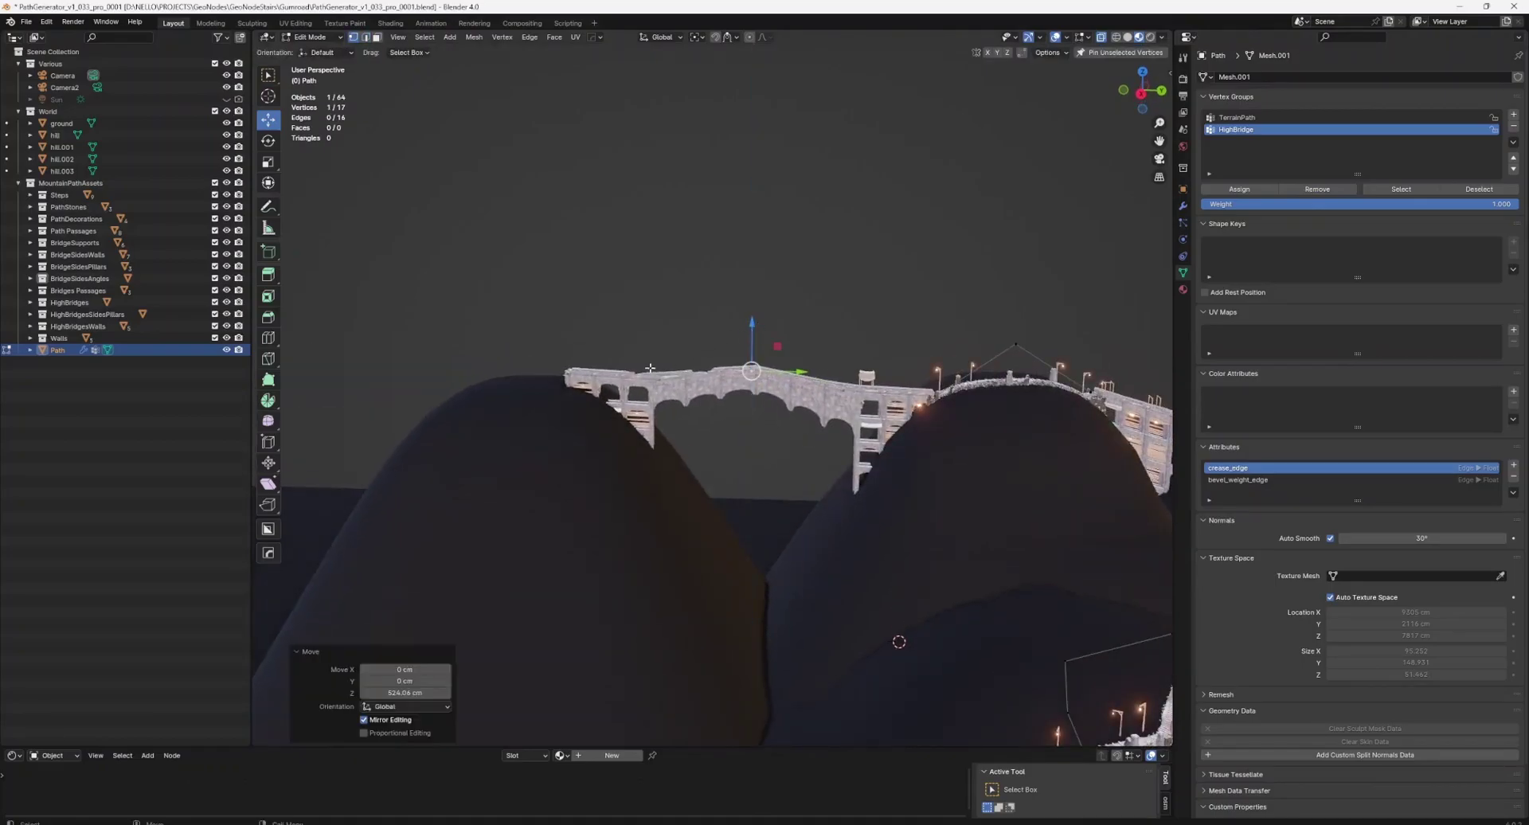
pyautogui.click(616, 377)
pyautogui.press('g')
pyautogui.press('z')
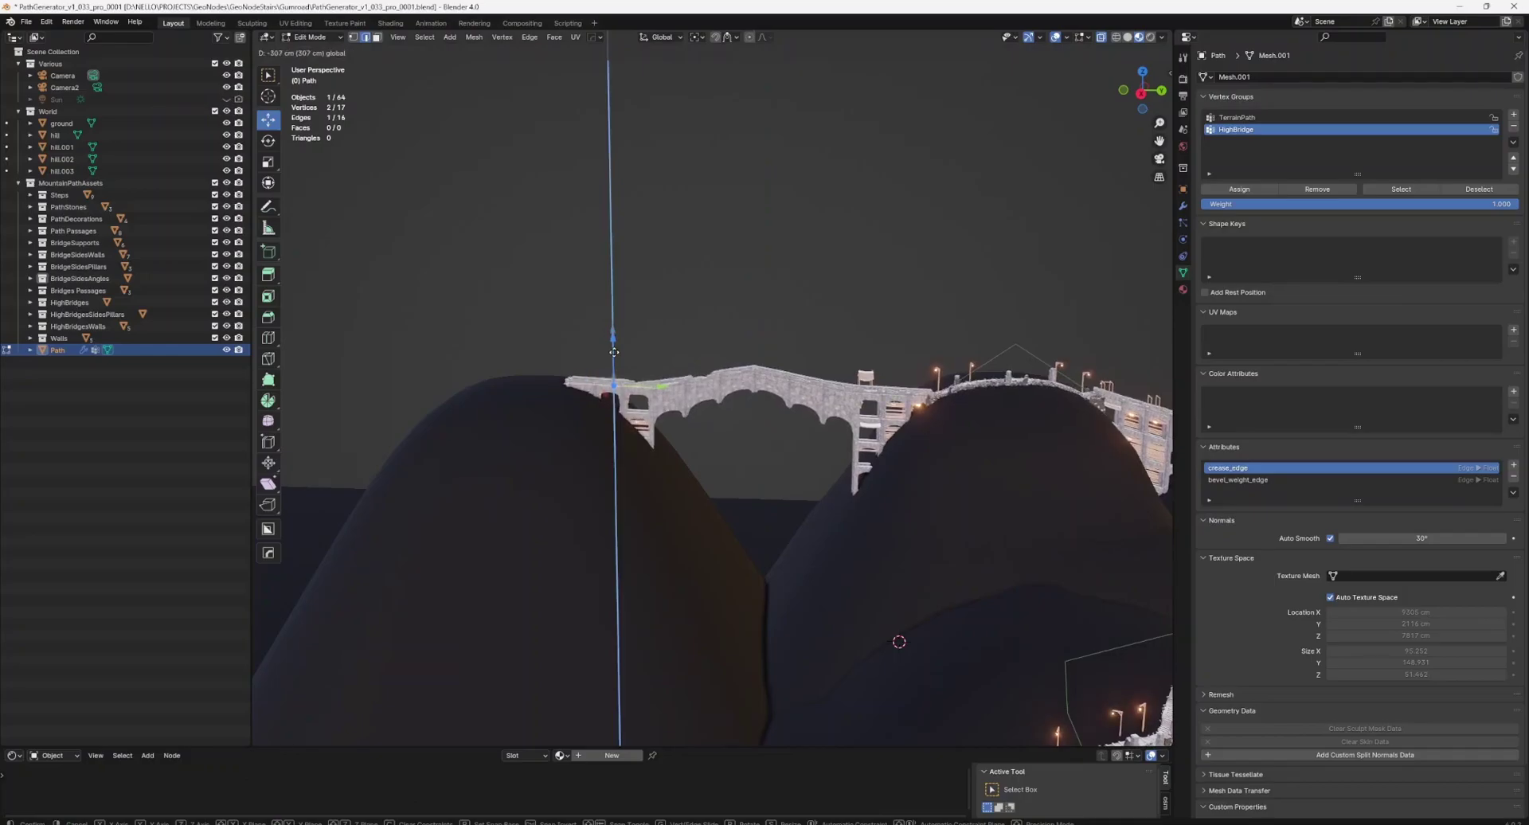
pyautogui.click(610, 383)
pyautogui.moveTo(610, 382)
pyautogui.mouseDown(button='middle')
pyautogui.moveTo(710, 423)
pyautogui.moveTo(768, 372)
pyautogui.moveTo(1121, 277)
pyautogui.mouseUp(button='middle')
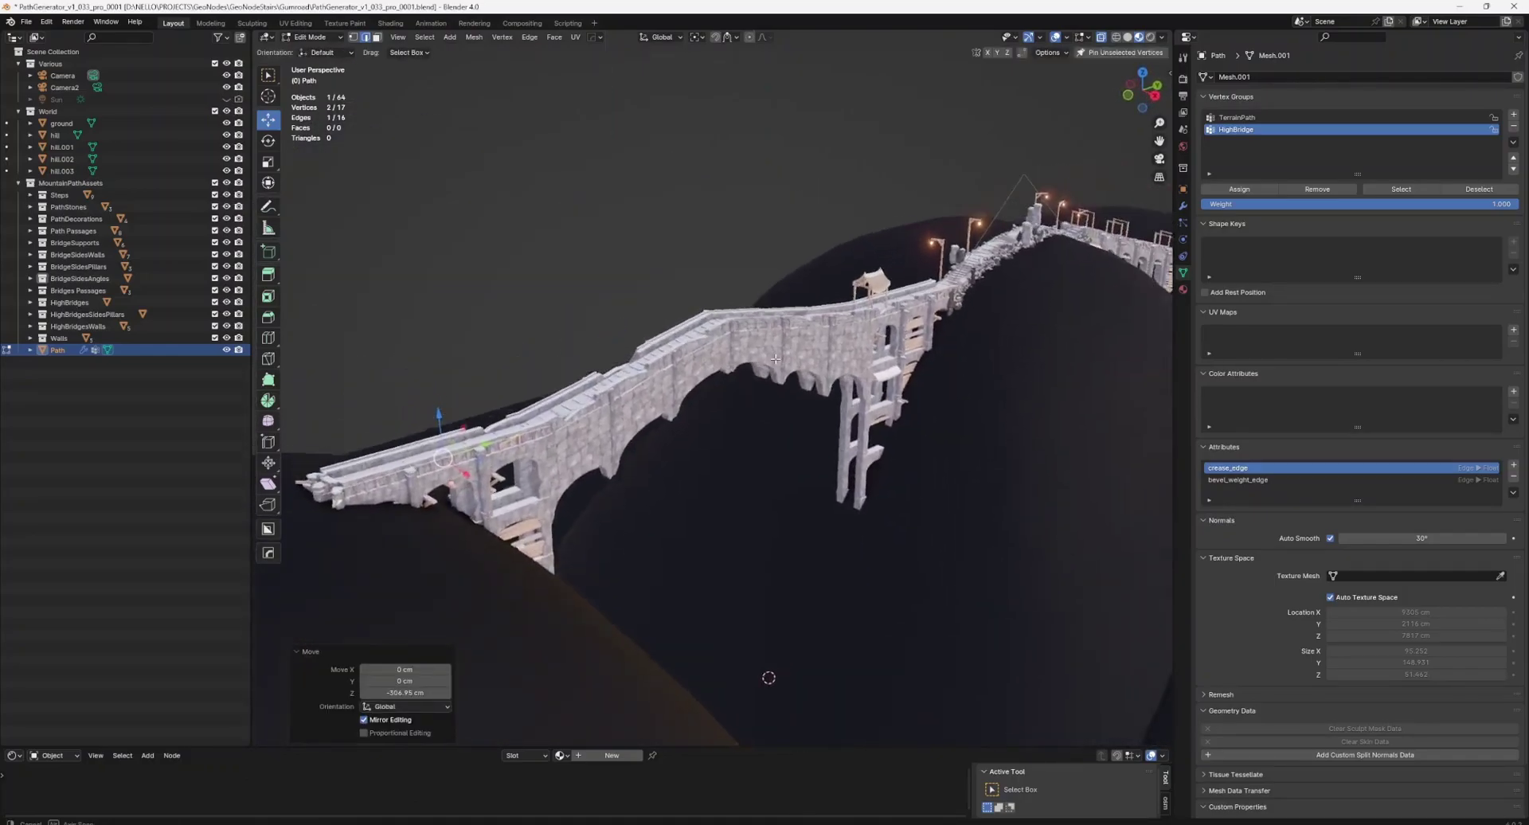
pyautogui.click(1181, 206)
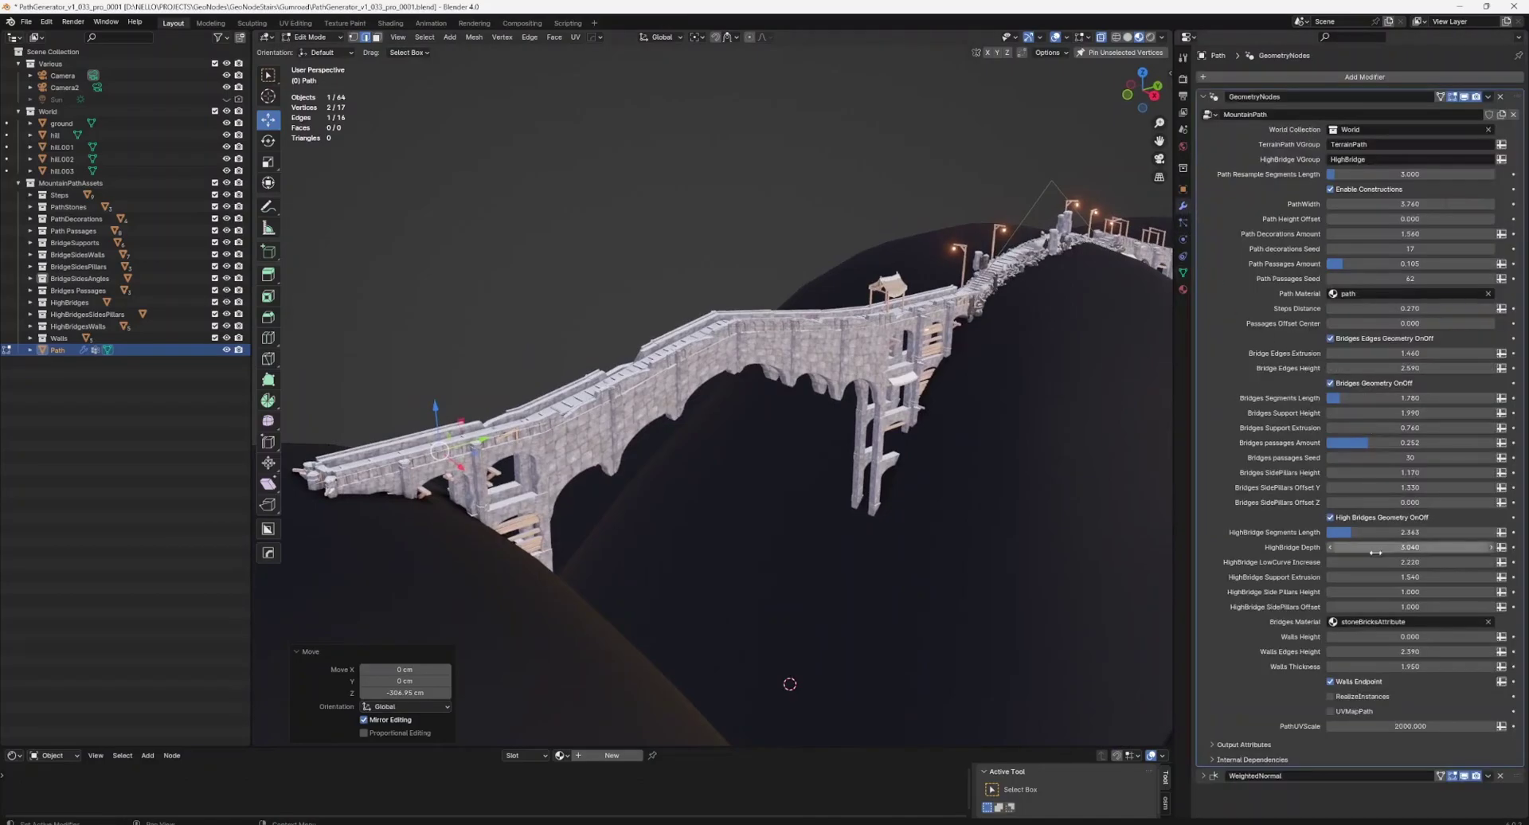
# In the MountainPath modifier, drag HighBridge Depth to 3.940 and SidePillars Offset to 1.840.
pyautogui.moveTo(1372, 545)
pyautogui.mouseDown()
pyautogui.moveTo(1433, 545)
pyautogui.moveTo(1346, 561)
pyautogui.moveTo(1421, 561)
pyautogui.moveTo(1437, 576)
pyautogui.moveTo(1385, 576)
pyautogui.moveTo(1418, 577)
pyautogui.moveTo(1404, 606)
pyautogui.mouseUp()
pyautogui.moveTo(717, 394)
pyautogui.mouseDown(button='middle')
pyautogui.moveTo(830, 391)
pyautogui.moveTo(856, 357)
pyautogui.moveTo(871, 412)
pyautogui.mouseUp(button='middle')
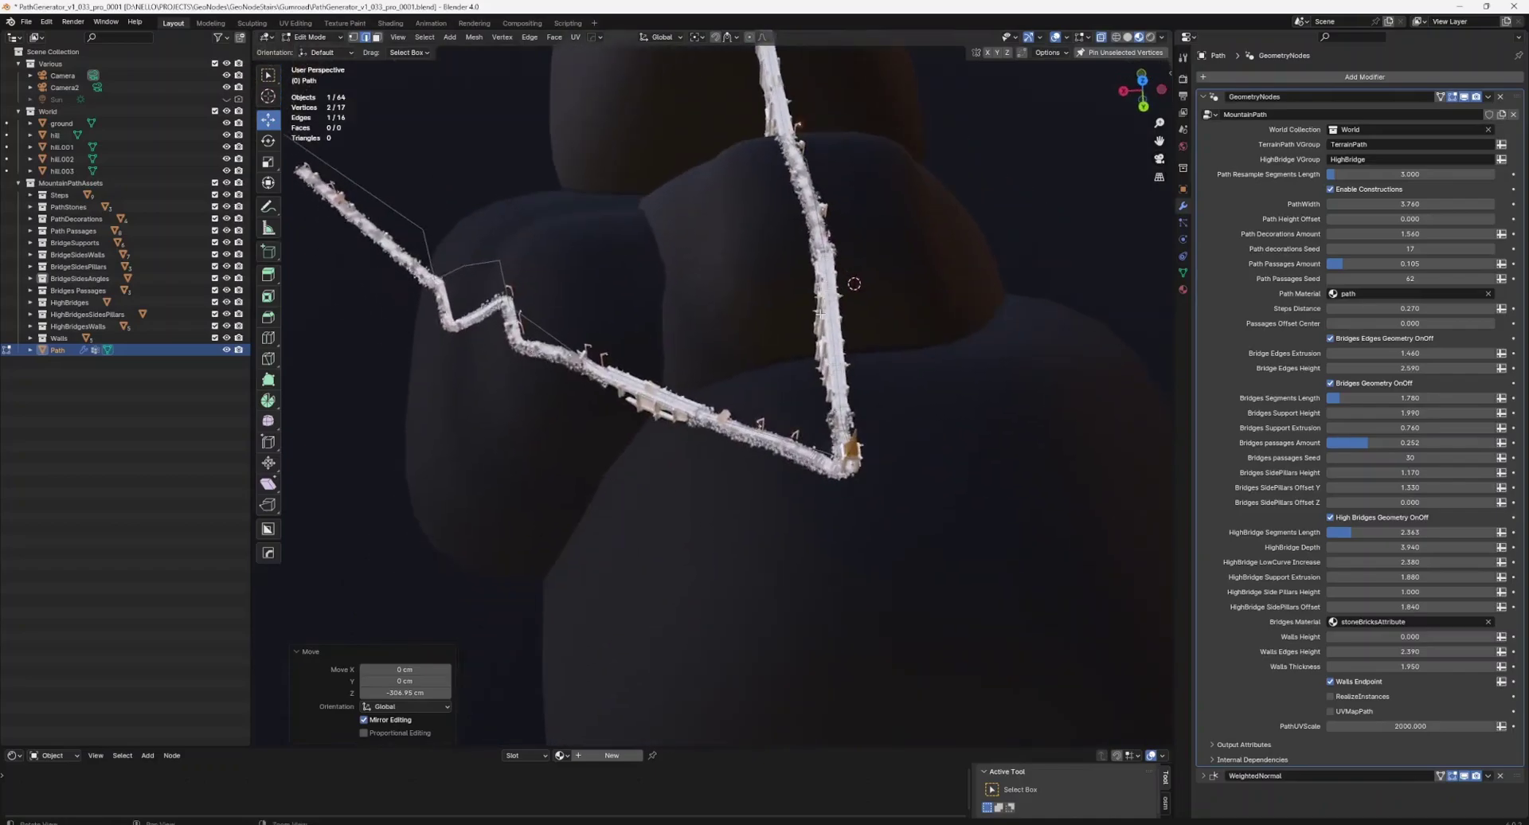
# Bevel the corner vertex beside the tower into an 803 cm rounded curve.
pyautogui.moveTo(870, 412); pyautogui.dragTo(914, 559, button='middle')
pyautogui.rightClick(906, 537)
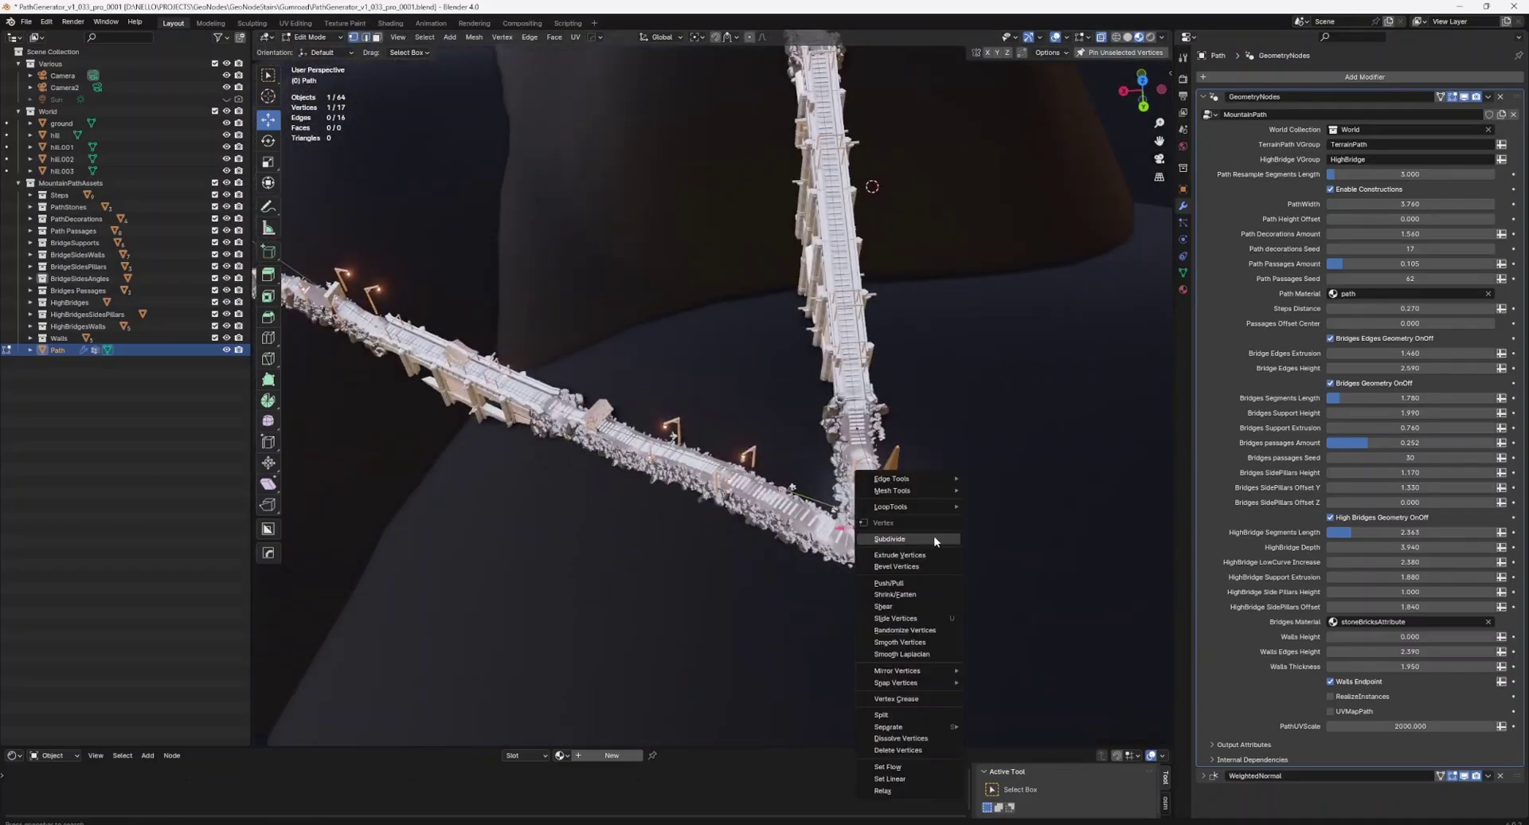
pyautogui.click(916, 567)
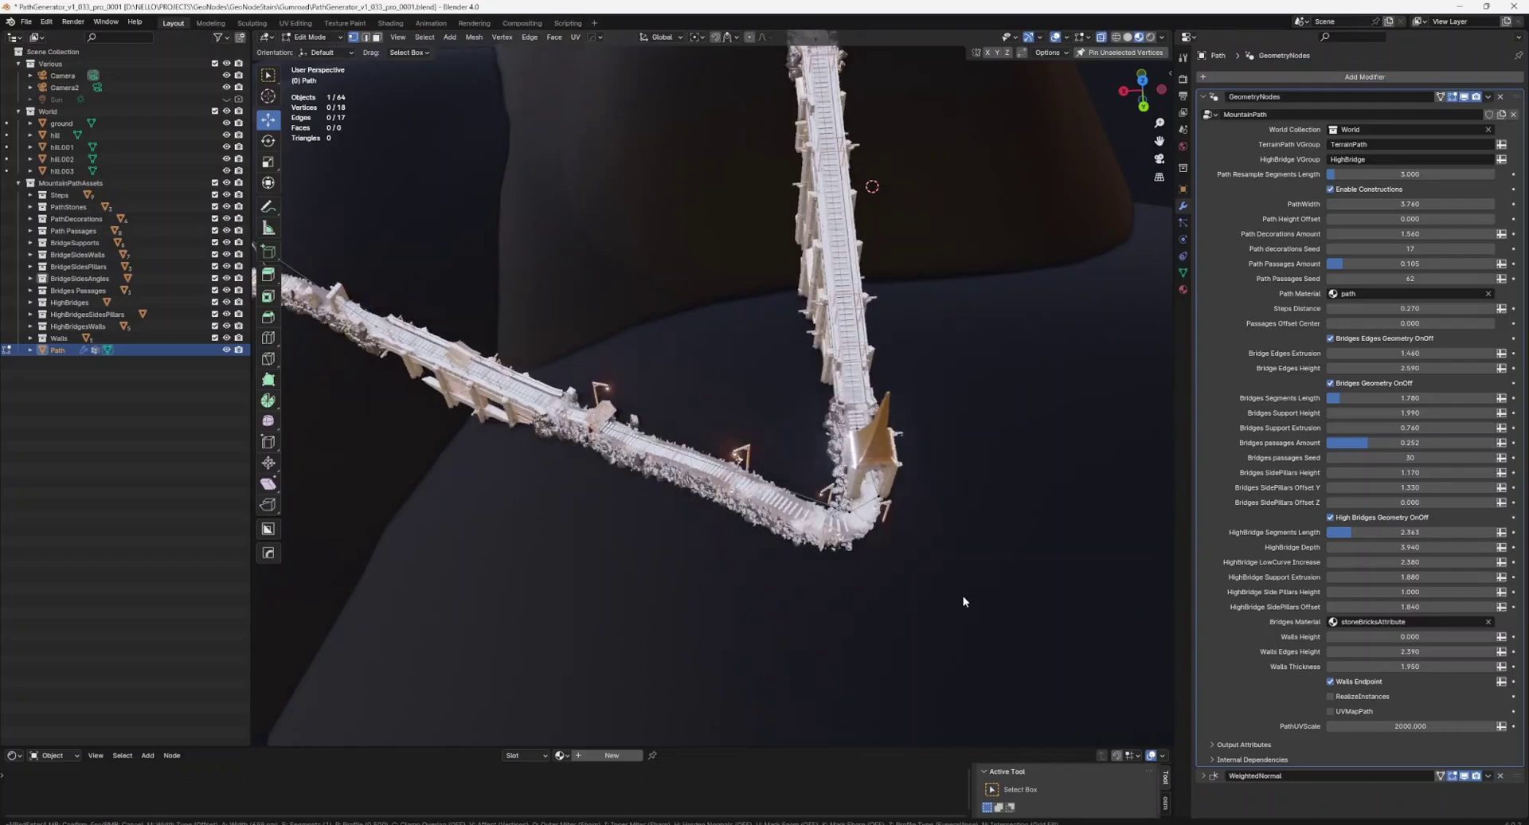
pyautogui.click(967, 600)
# Return to Object Mode and untick Enable Constructions to show the bare path.
pyautogui.moveTo(967, 600)
pyautogui.mouseDown(button='middle')
pyautogui.moveTo(809, 516)
pyautogui.moveTo(809, 454)
pyautogui.mouseUp(button='middle')
pyautogui.scroll(2, 811, 516)
pyautogui.scroll(2, 808, 454)
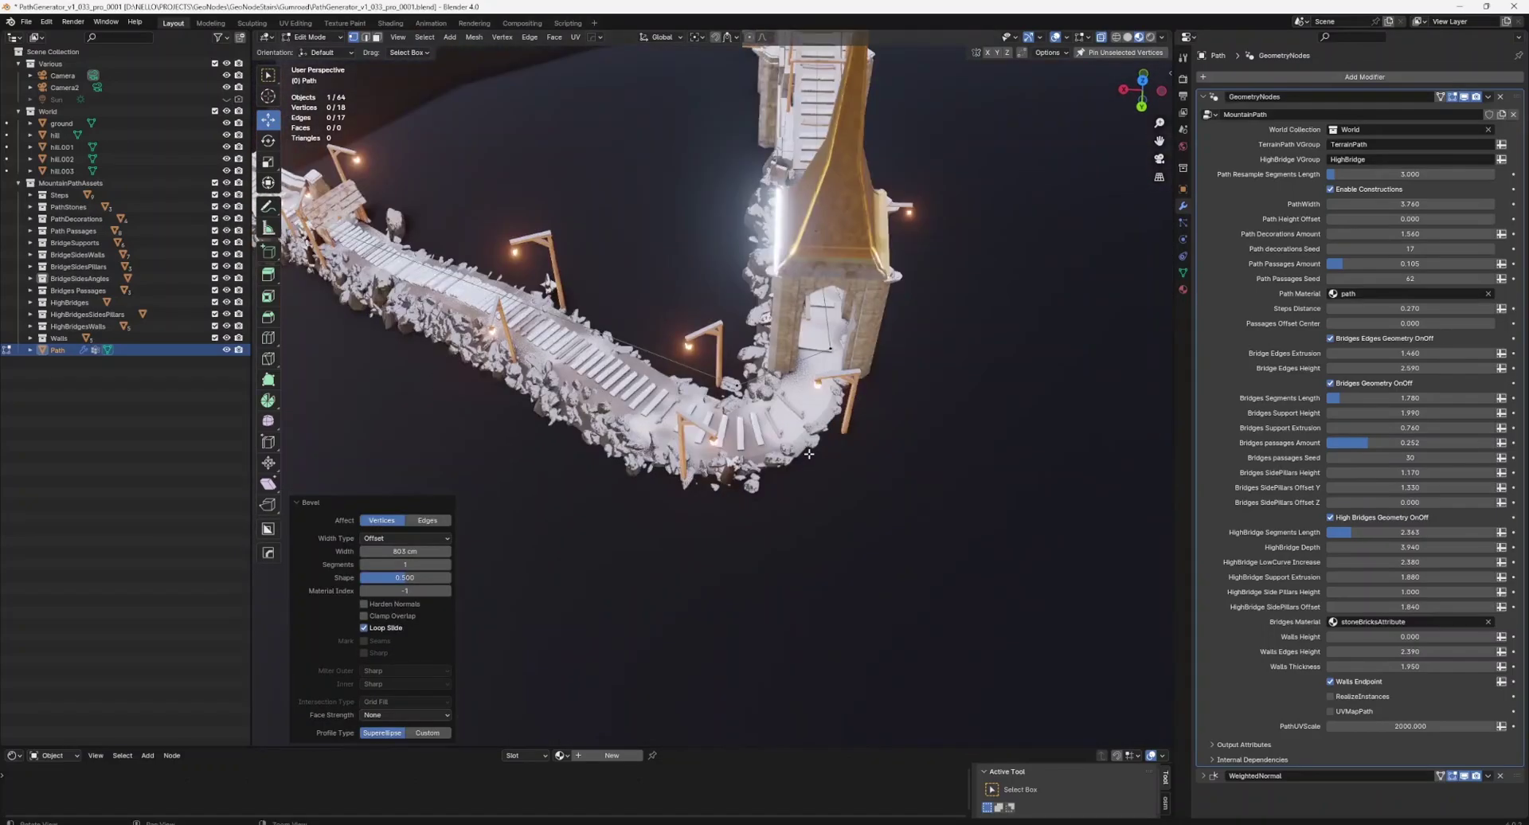
pyautogui.press('Tab')
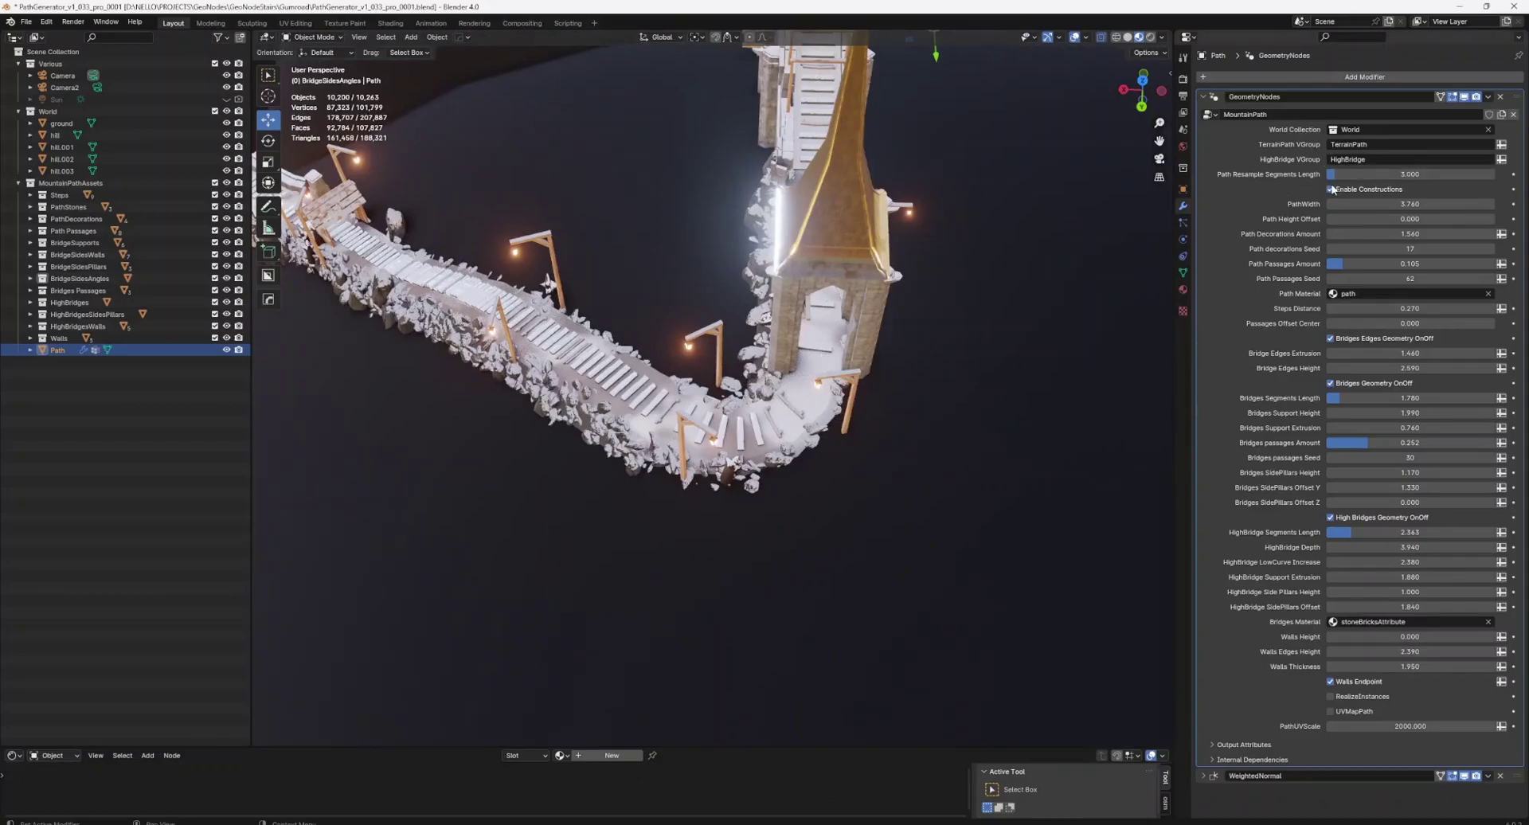
pyautogui.click(1330, 189)
# Select the Path object and tick Enable Constructions again.
pyautogui.scroll(-2, 805, 413)
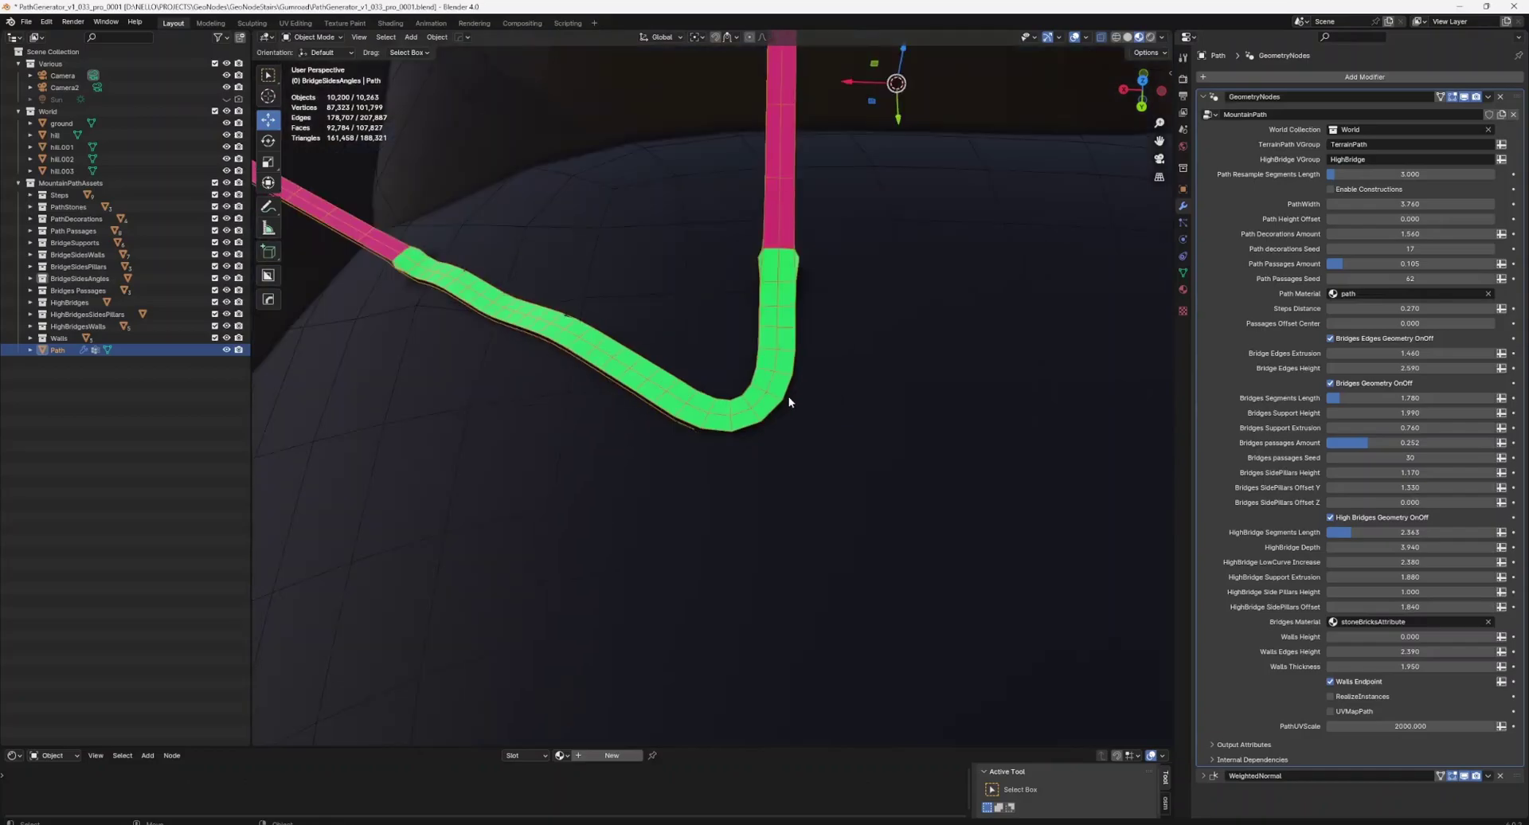
pyautogui.moveTo(788, 403); pyautogui.dragTo(833, 361, button='middle')
pyautogui.scroll(-2, 833, 361)
pyautogui.moveTo(754, 331)
pyautogui.mouseDown(button='middle')
pyautogui.moveTo(737, 399)
pyautogui.moveTo(730, 368)
pyautogui.moveTo(834, 400)
pyautogui.mouseUp(button='middle')
pyautogui.click(854, 150)
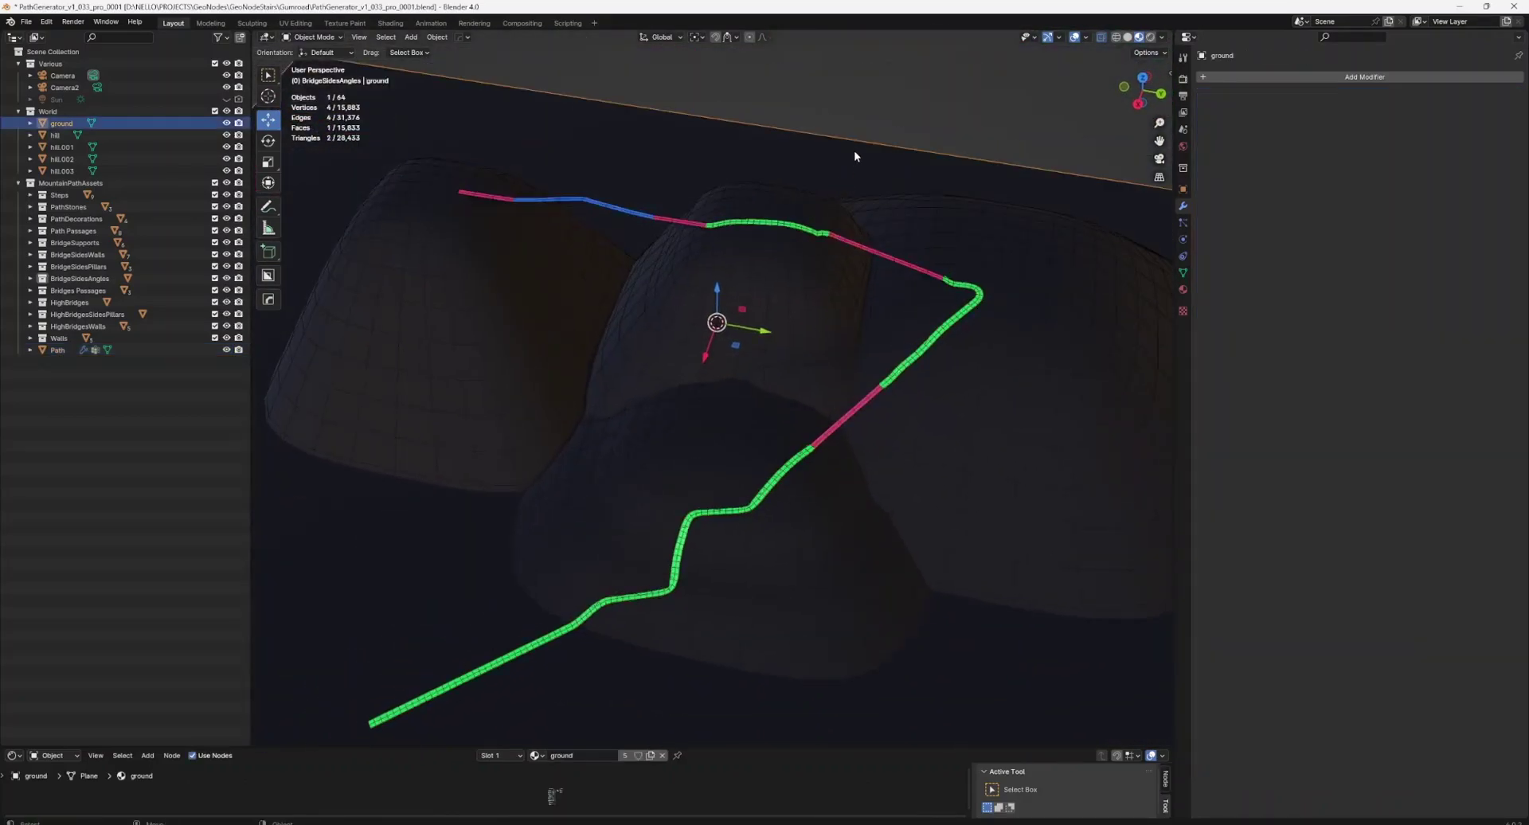
pyautogui.moveTo(834, 269); pyautogui.dragTo(858, 239, button='middle')
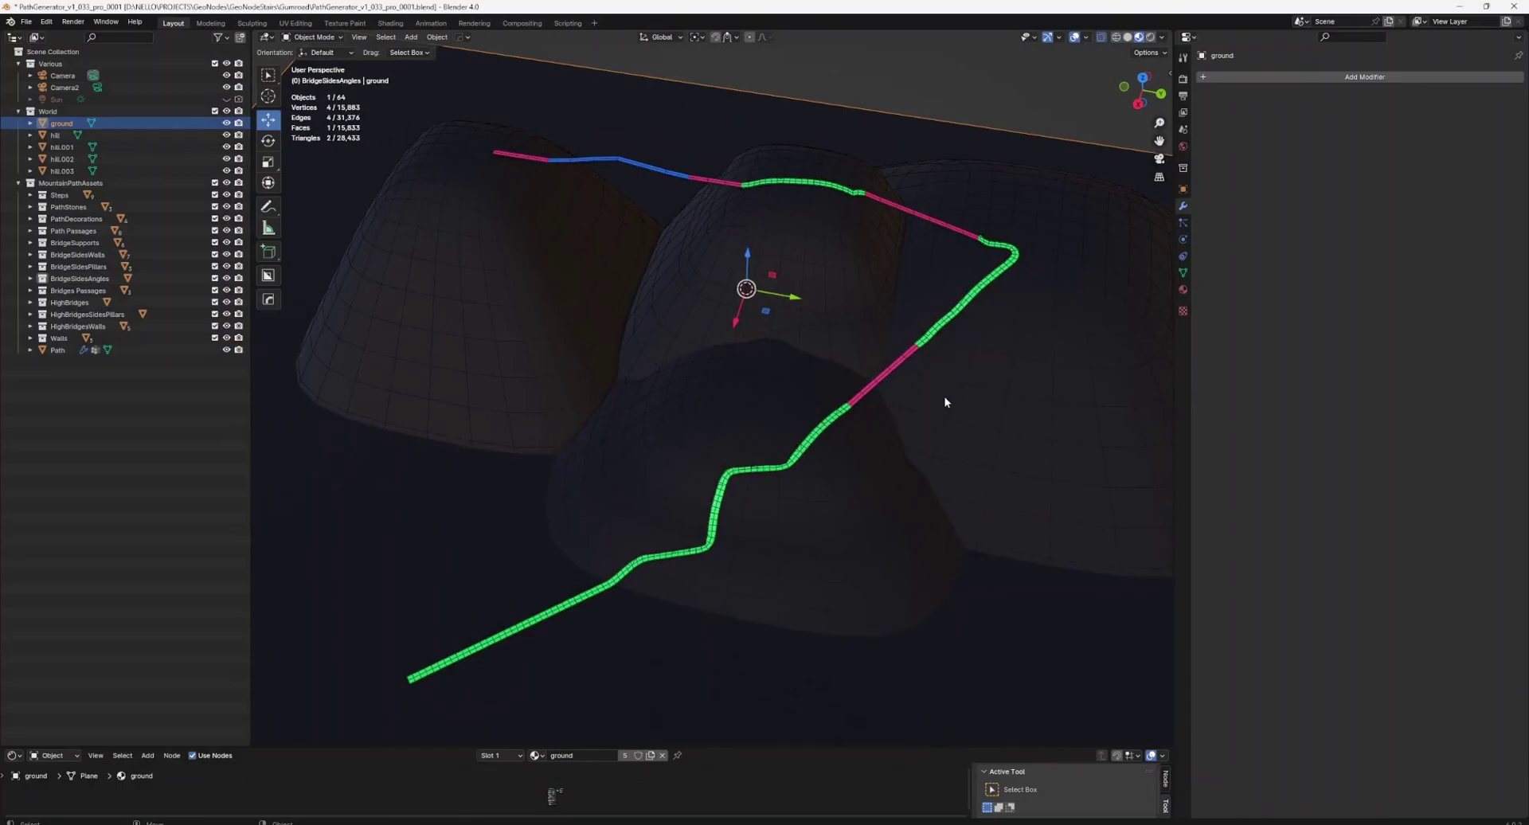
pyautogui.click(896, 367)
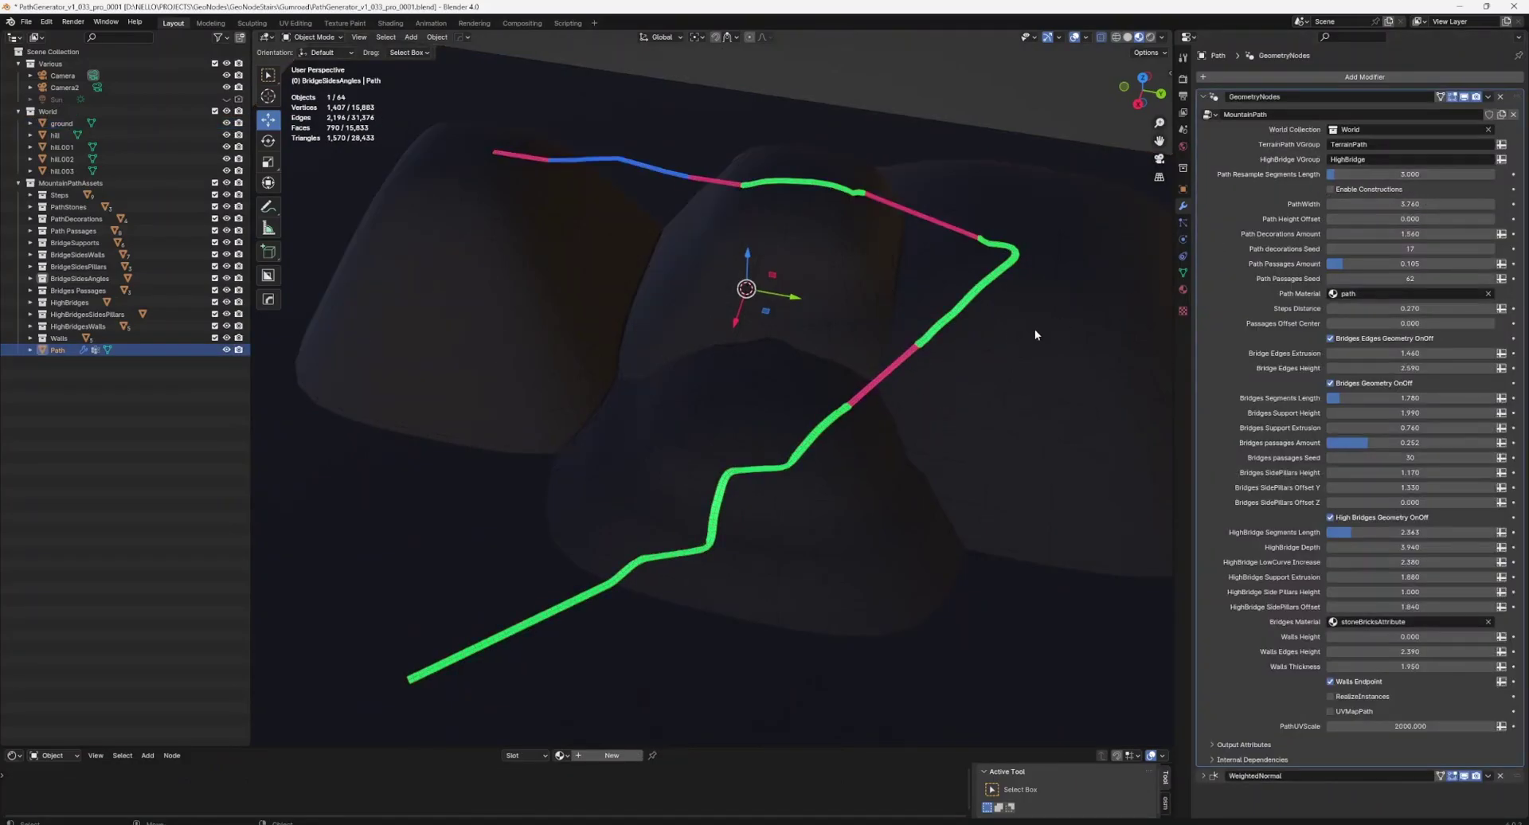
pyautogui.click(1335, 191)
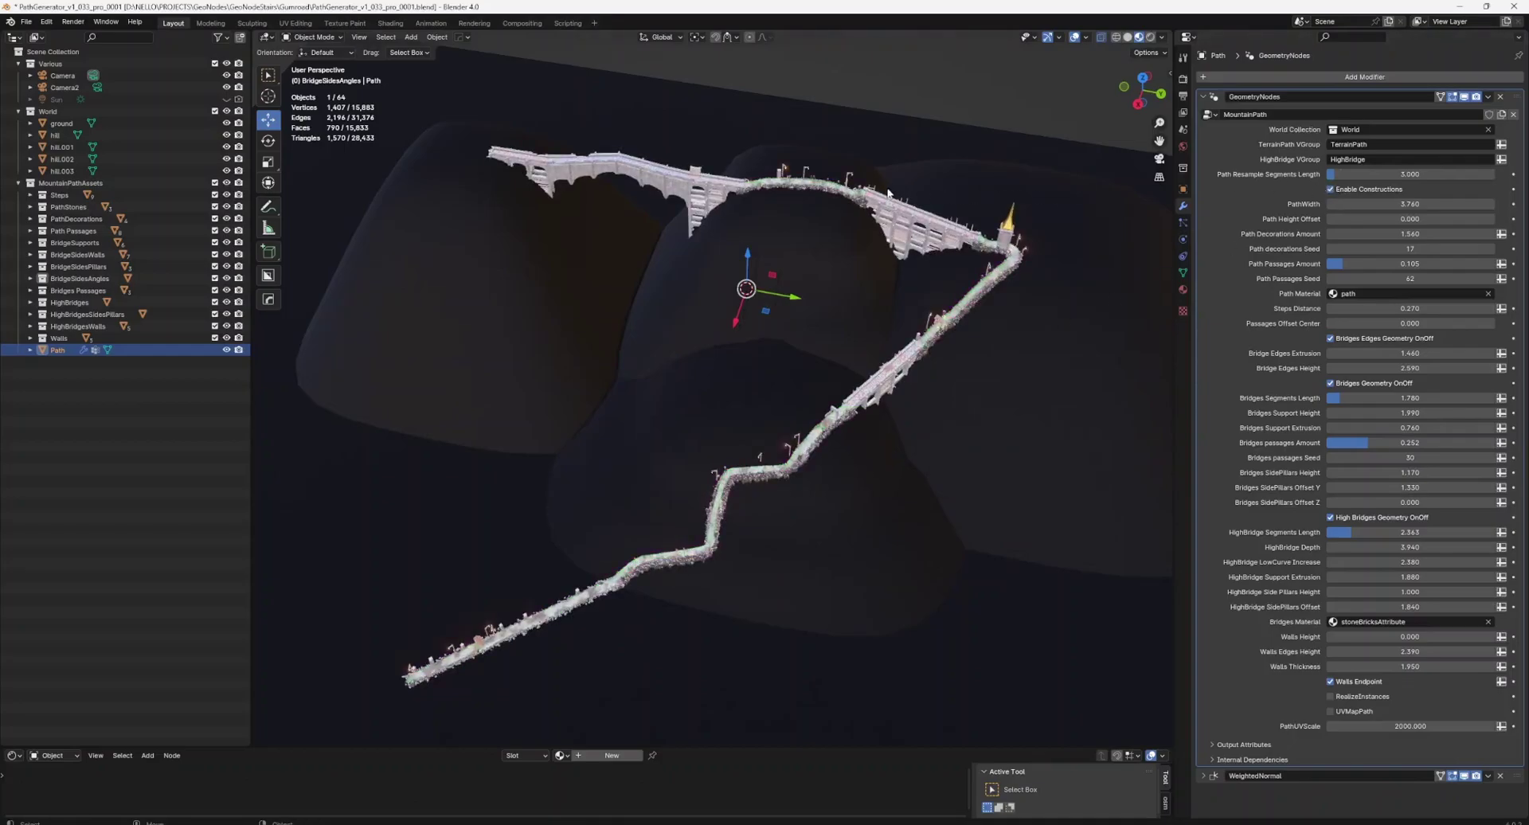
# Set Path Passages Seed to 77 to place new tower passages along the path.
pyautogui.moveTo(887, 191)
pyautogui.mouseDown(button='middle')
pyautogui.moveTo(886, 174)
pyautogui.moveTo(923, 238)
pyautogui.moveTo(947, 235)
pyautogui.mouseUp(button='middle')
pyautogui.scroll(2, 954, 234)
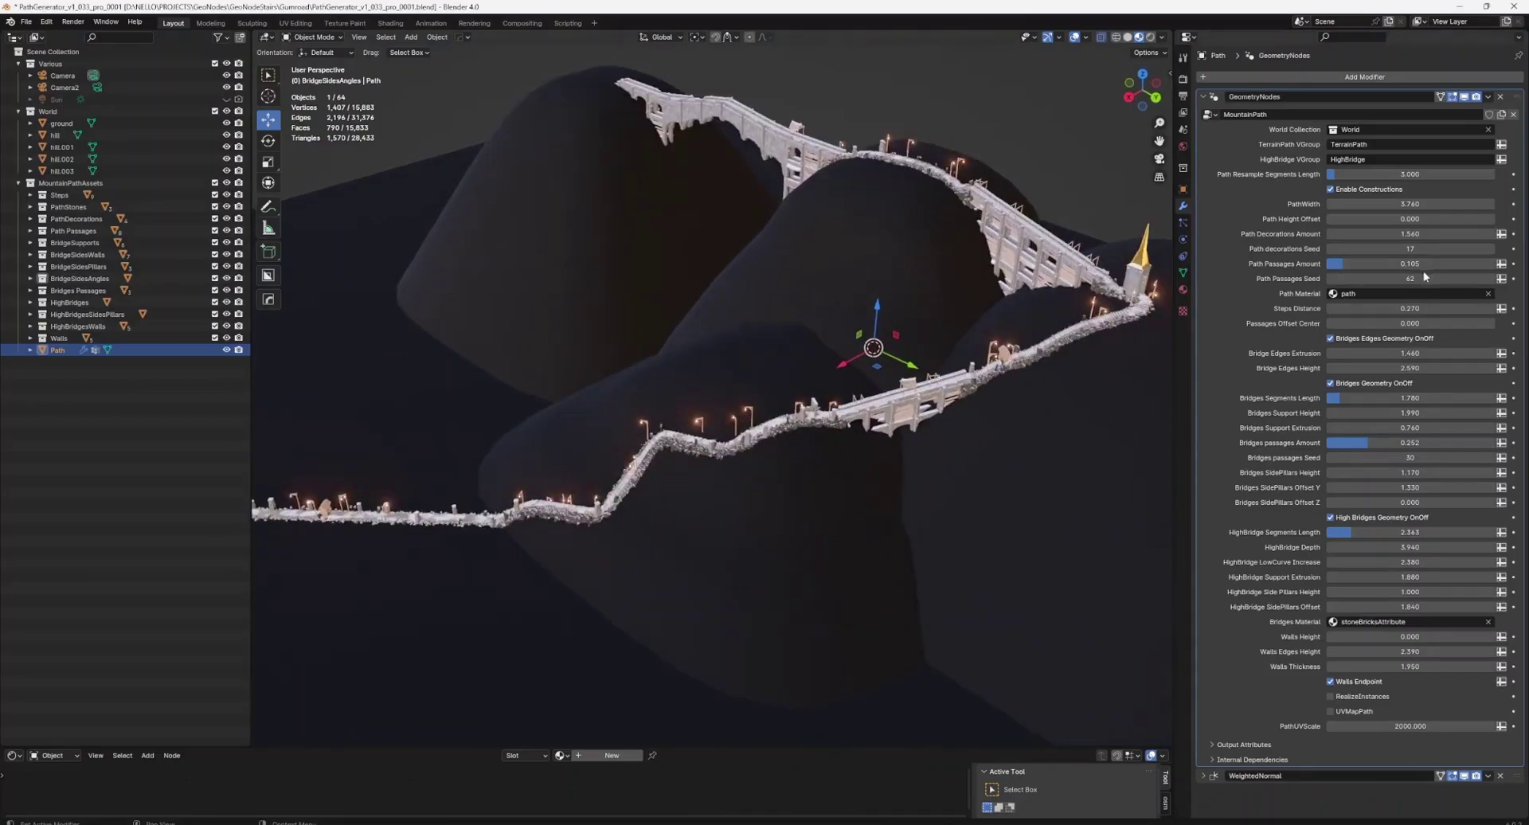
pyautogui.moveTo(1424, 277); pyautogui.dragTo(1482, 277)
pyautogui.moveTo(914, 212)
pyautogui.mouseDown(button='middle')
pyautogui.moveTo(958, 231)
pyautogui.moveTo(902, 227)
pyautogui.moveTo(926, 173)
pyautogui.mouseUp(button='middle')
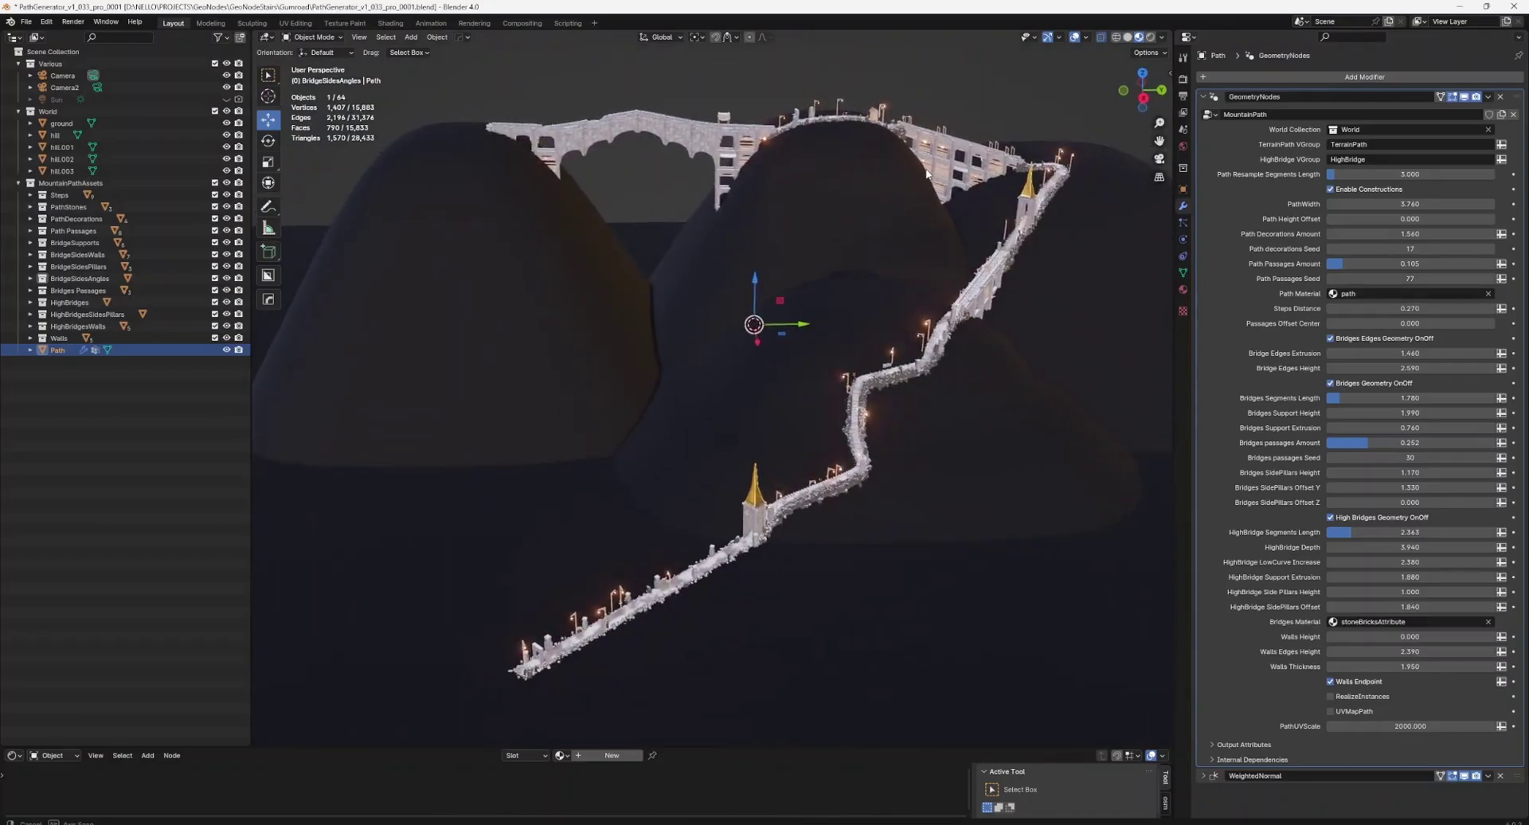